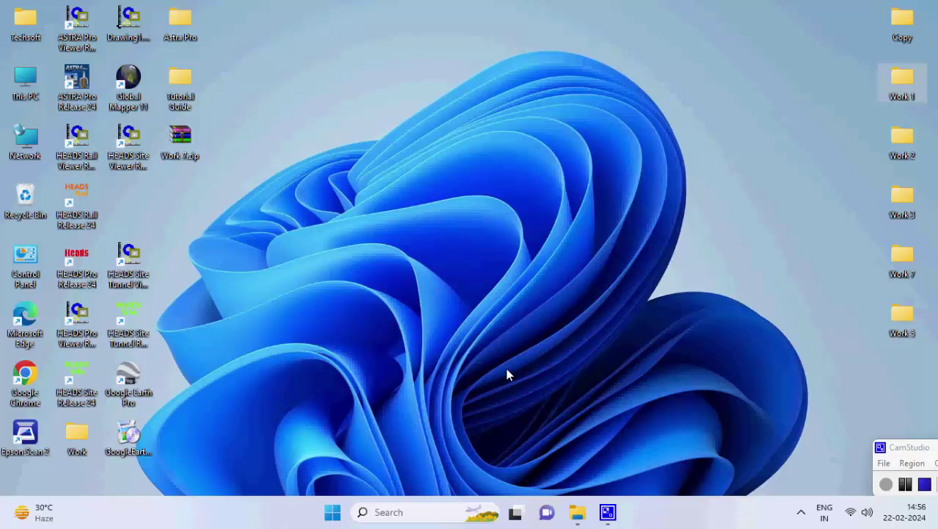
# Launch HEADS Rail Release 24 and set the working folder to Work 1 on the Desktop
pyautogui.click(102, 197)
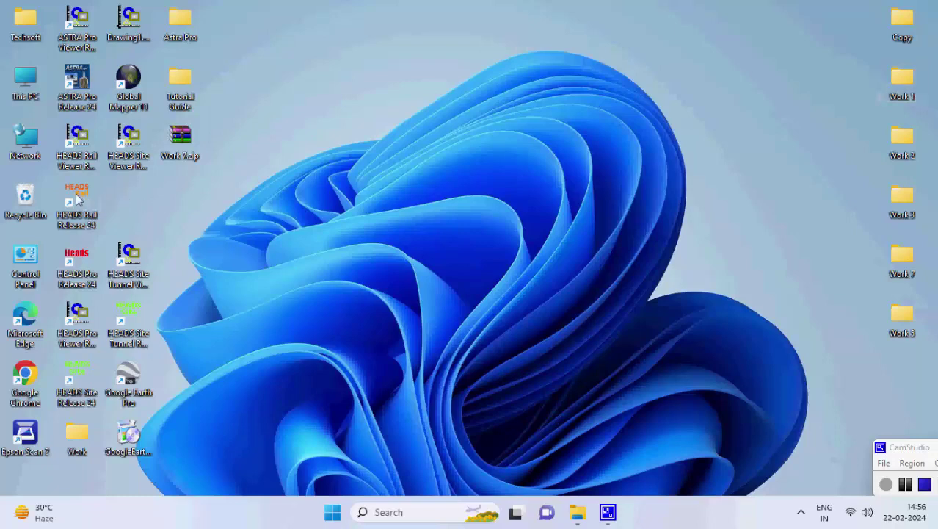
pyautogui.doubleClick(78, 198)
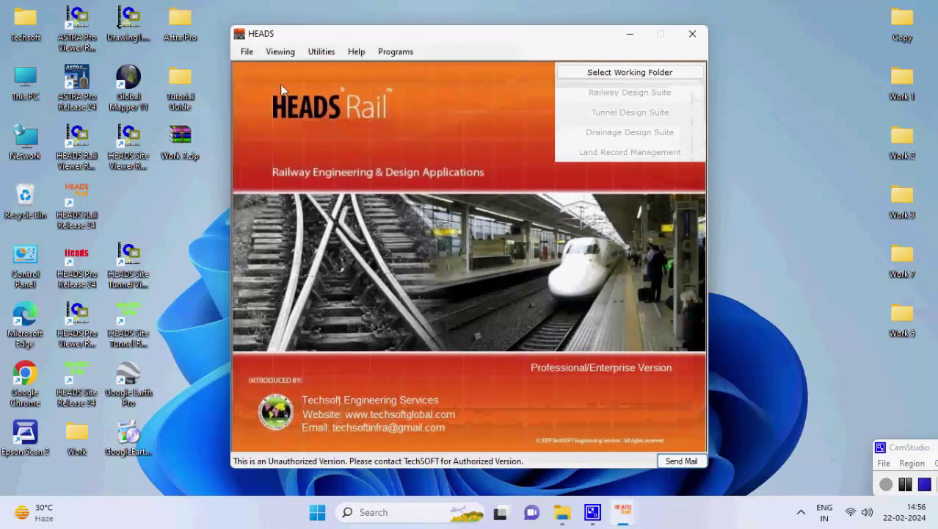
pyautogui.click(248, 52)
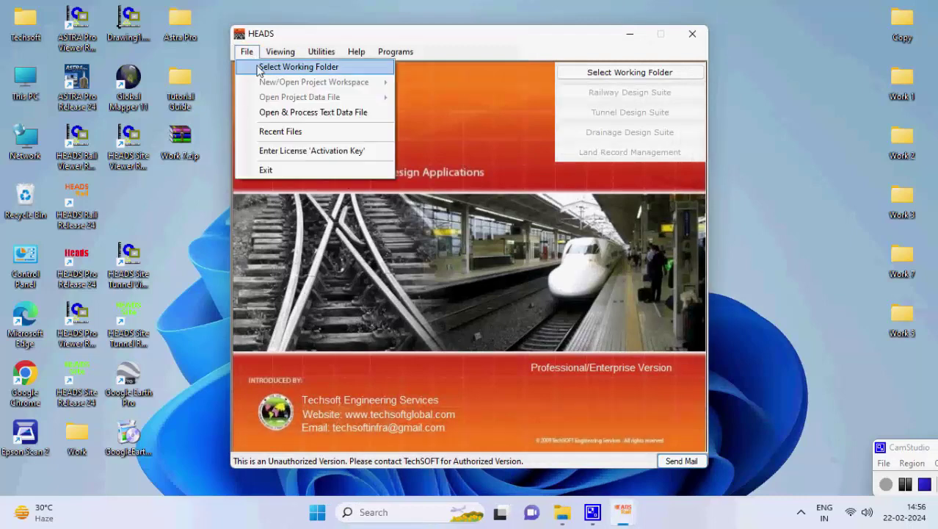
pyautogui.click(315, 69)
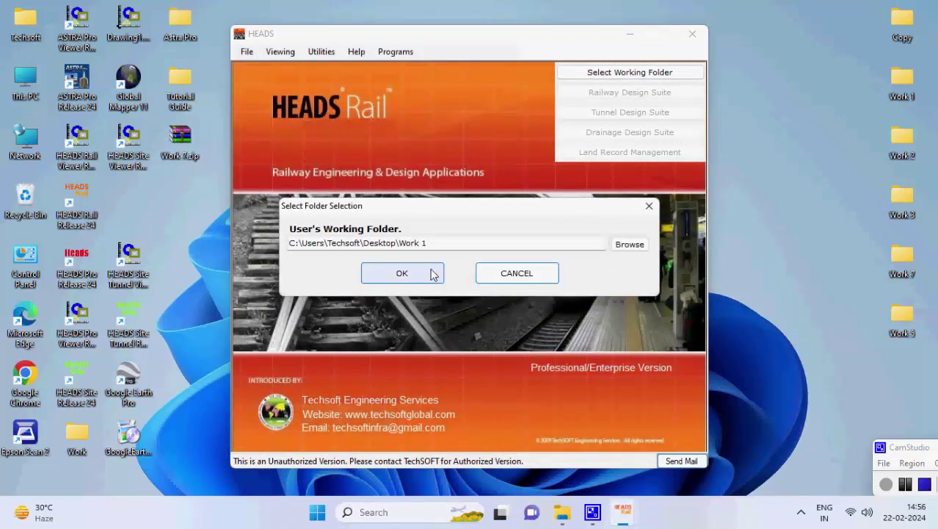
pyautogui.click(640, 245)
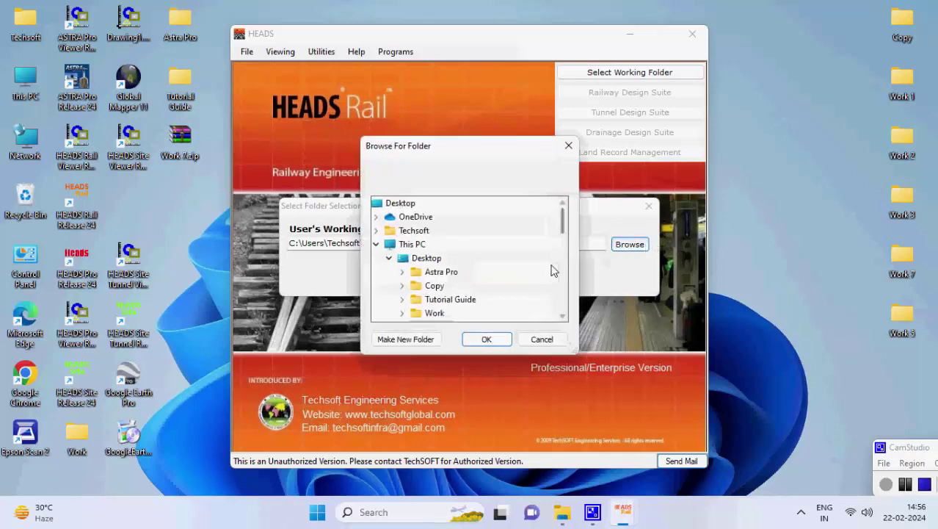
pyautogui.scroll(-1, 514, 282)
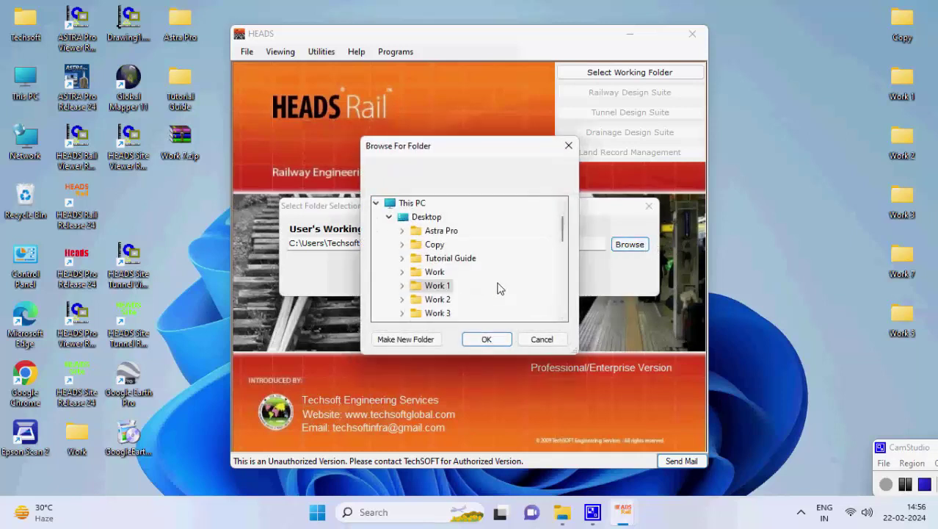
pyautogui.doubleClick(438, 286)
pyautogui.click(486, 338)
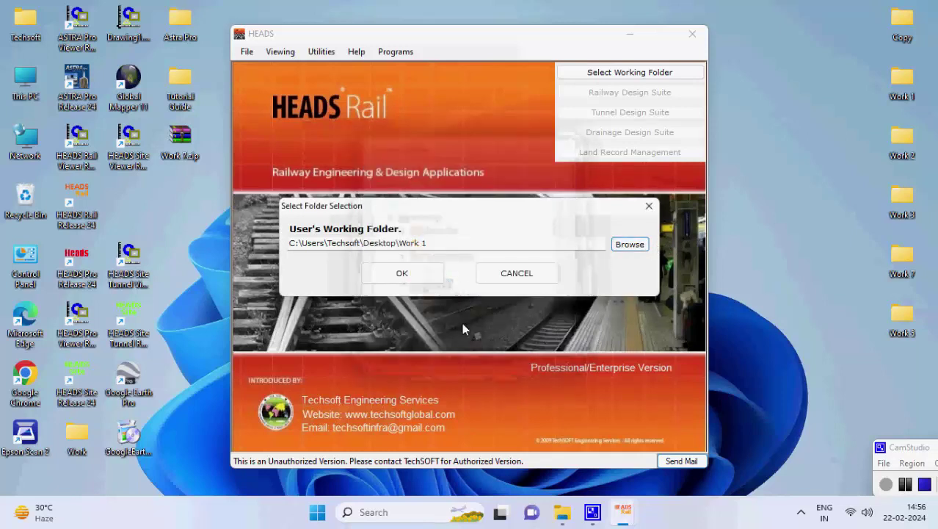
pyautogui.click(429, 279)
# Open a Railway Track Design workspace and create the project DESIGN JOB #01 in it
pyautogui.click(247, 52)
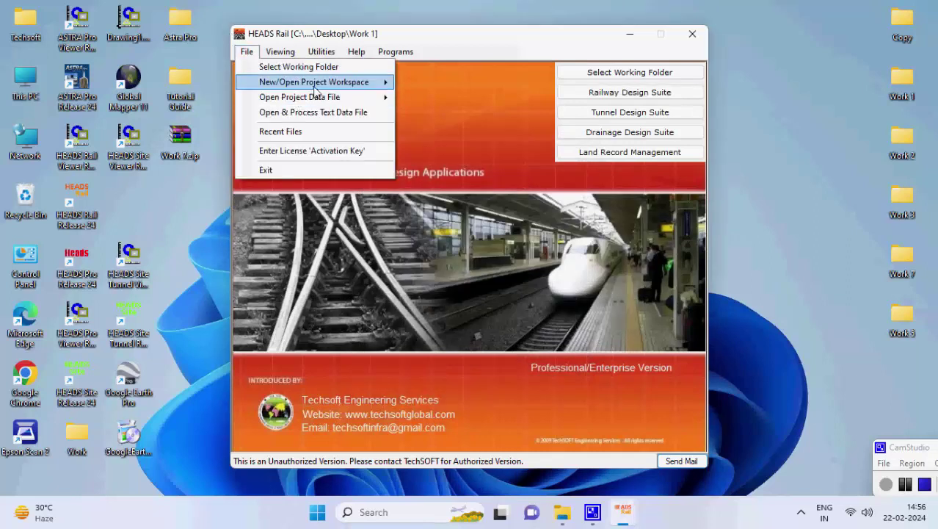
pyautogui.moveTo(318, 89)
pyautogui.moveTo(540, 88)
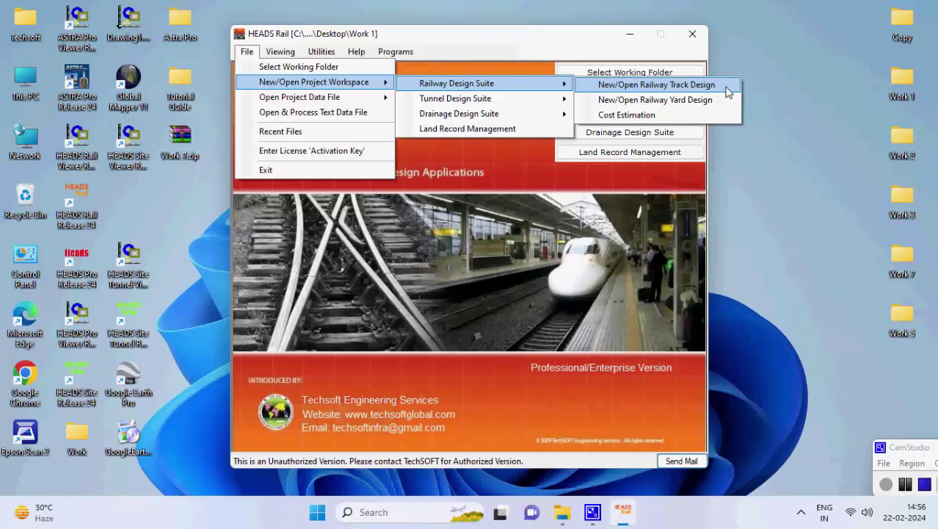
pyautogui.click(656, 84)
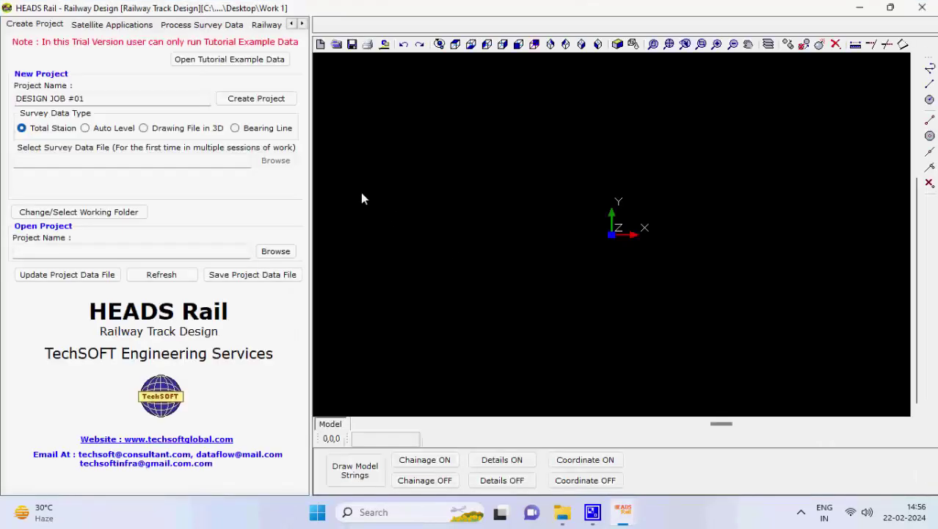
pyautogui.click(275, 99)
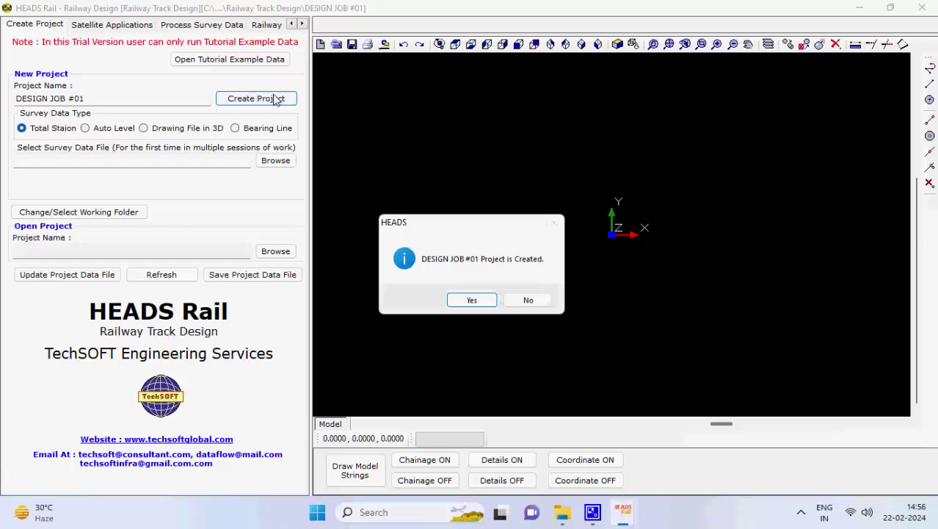
pyautogui.click(473, 301)
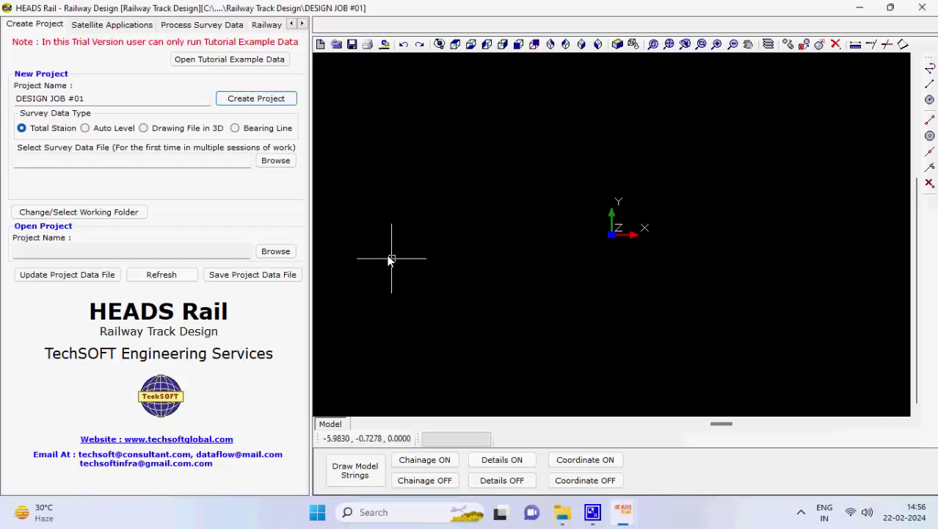
# Load SURVEY.txt from the Railway Track Design folder as the project's survey data file and close its text view
pyautogui.click(294, 163)
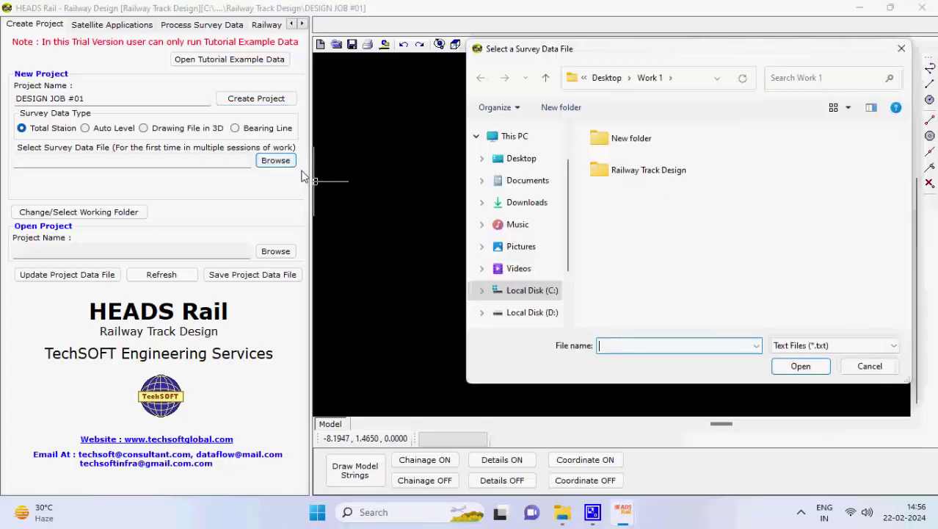
pyautogui.doubleClick(644, 186)
pyautogui.click(624, 195)
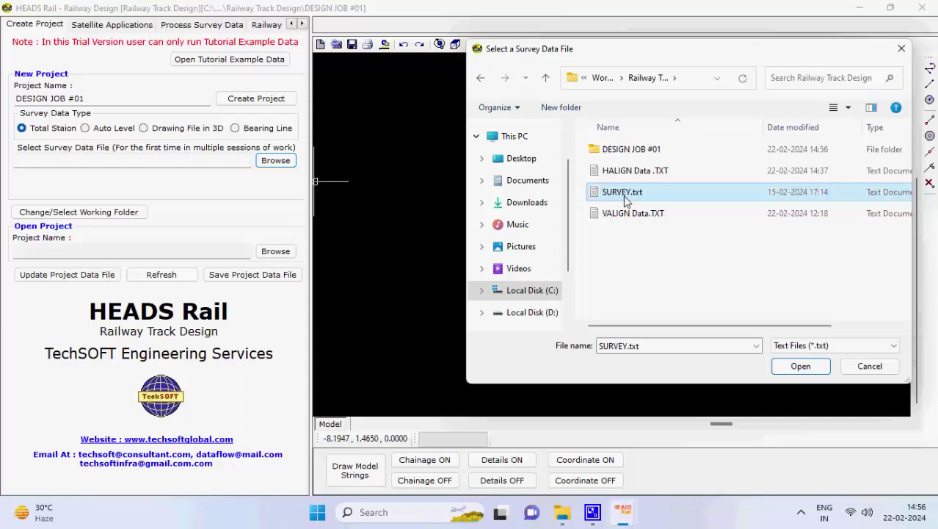
pyautogui.click(799, 367)
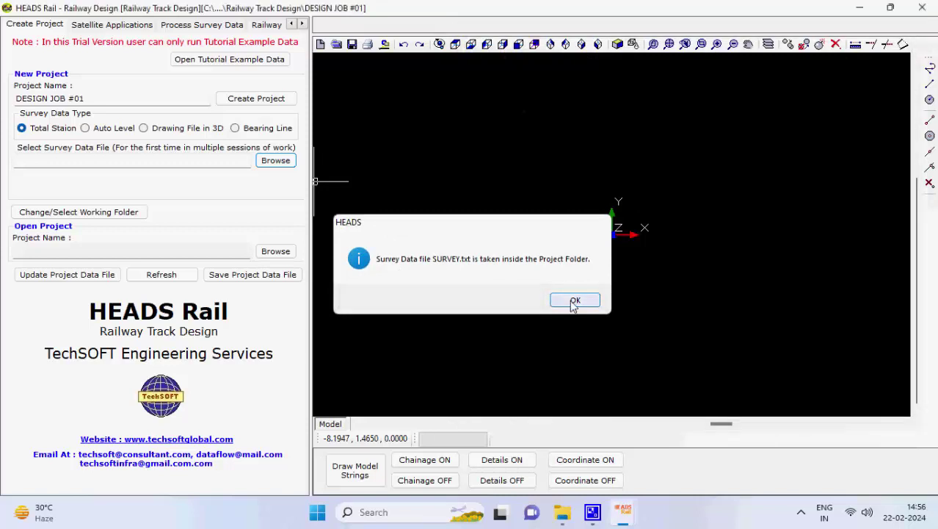
pyautogui.click(576, 300)
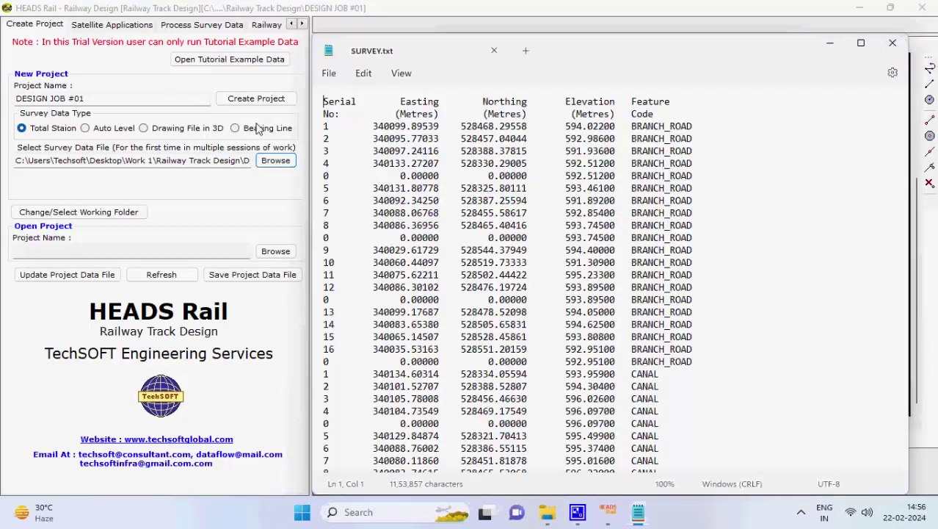
pyautogui.click(495, 52)
# Create the ground model from the project's survey data
pyautogui.click(169, 26)
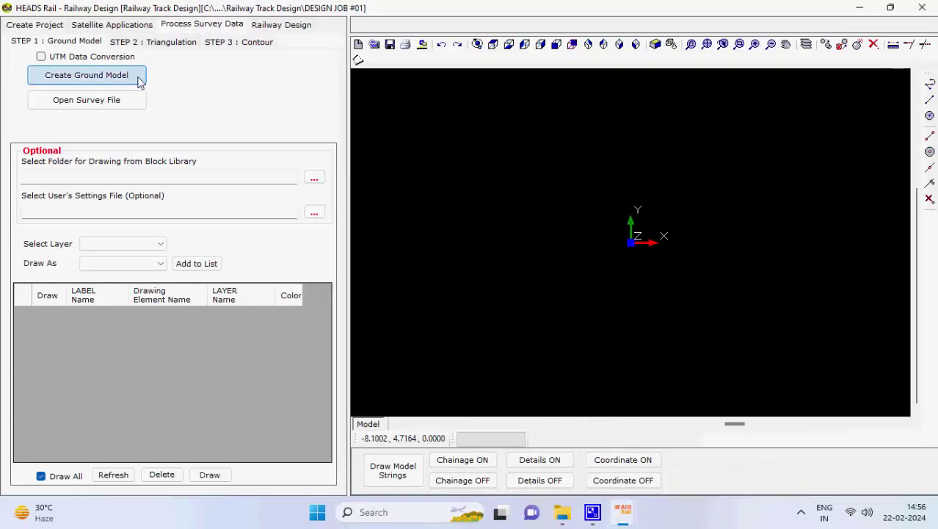
pyautogui.click(139, 81)
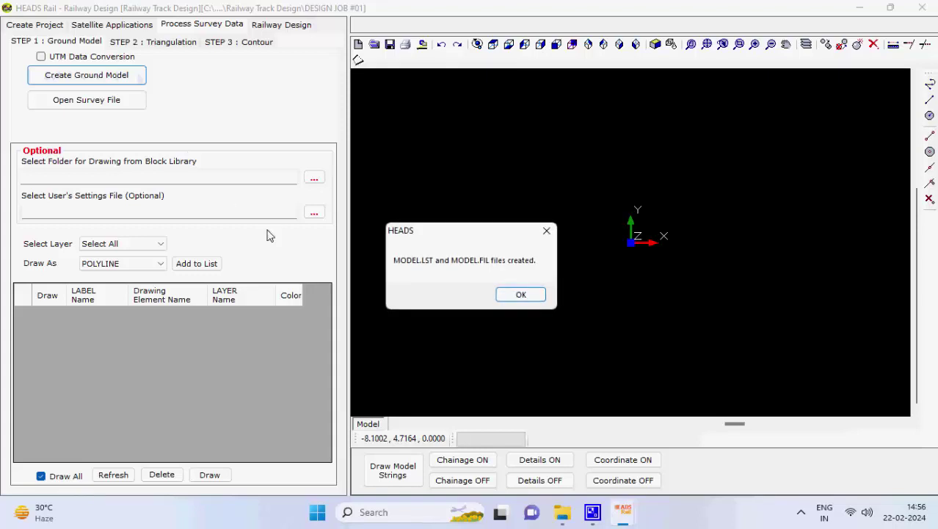
pyautogui.click(519, 296)
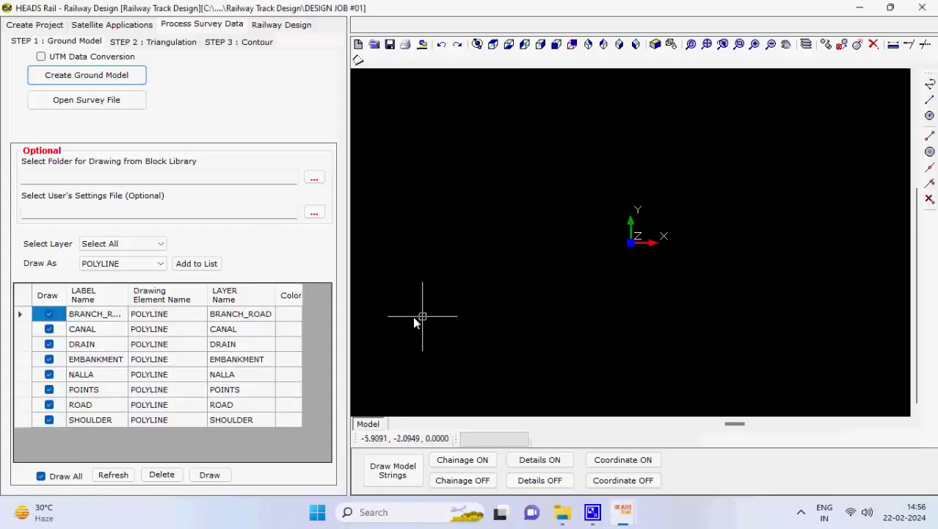
# Set the layer colors to brown for BRANCH_ROAD and olive for CANAL
pyautogui.click(296, 317)
pyautogui.click(439, 259)
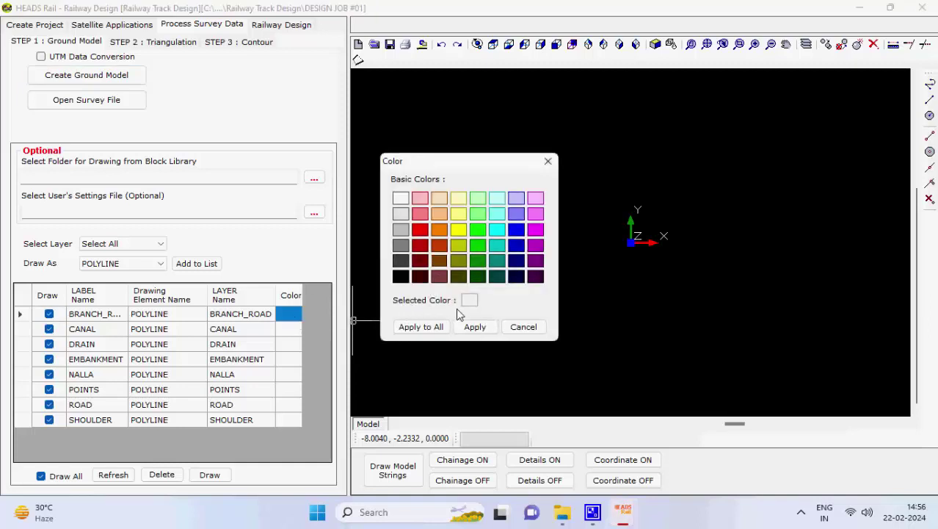
pyautogui.click(464, 329)
pyautogui.click(290, 329)
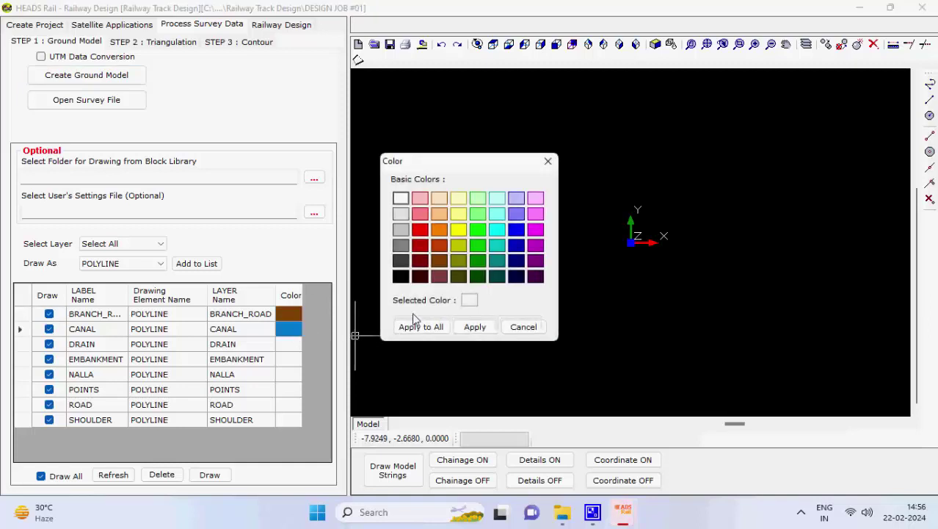
pyautogui.click(458, 261)
pyautogui.click(475, 327)
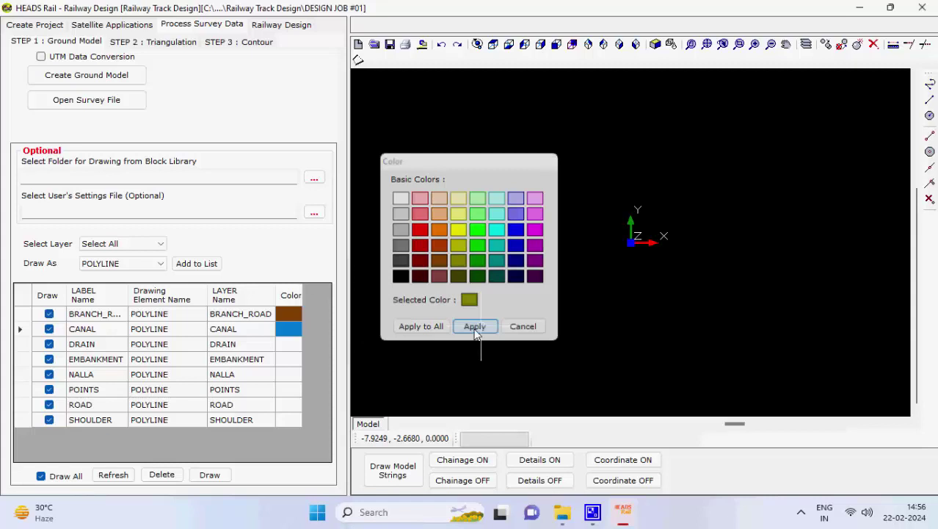
# Set the layer colors to teal for DRAIN and pink-violet for EMBANKMENT
pyautogui.click(288, 345)
pyautogui.click(496, 261)
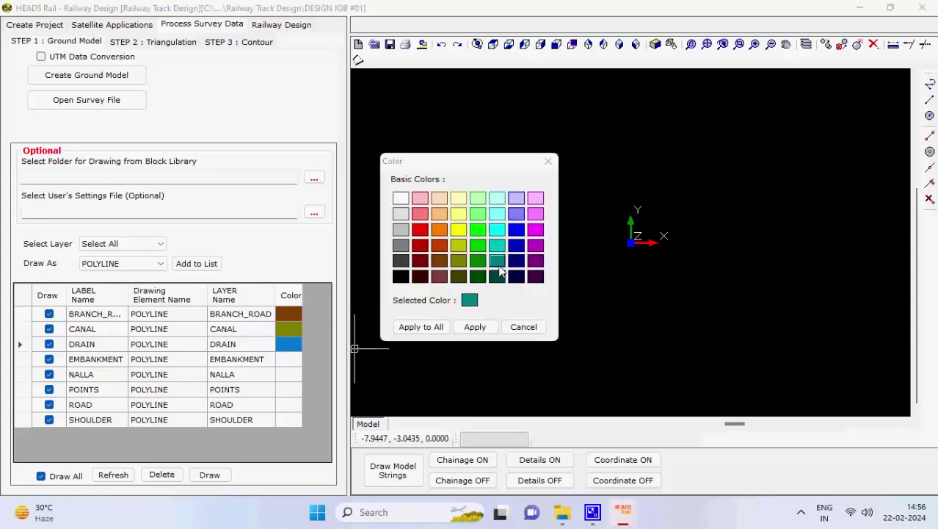
pyautogui.click(475, 327)
pyautogui.click(289, 359)
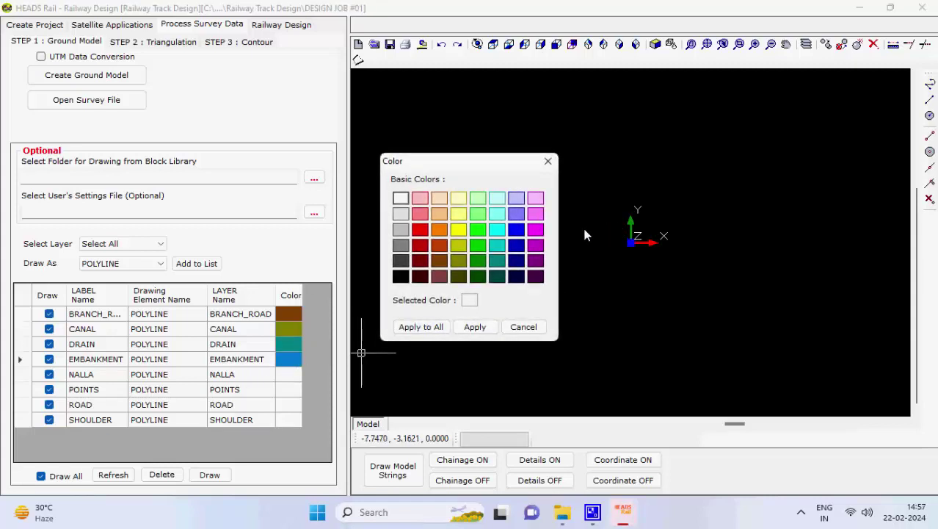
pyautogui.click(535, 213)
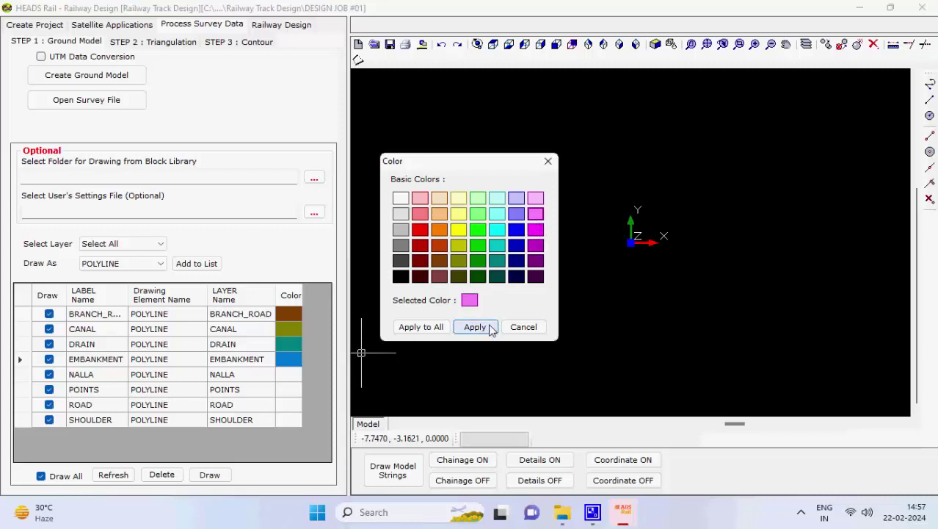
pyautogui.click(479, 327)
# Set the layer colors to light green for NALLA and bright yellow for ROAD
pyautogui.click(290, 374)
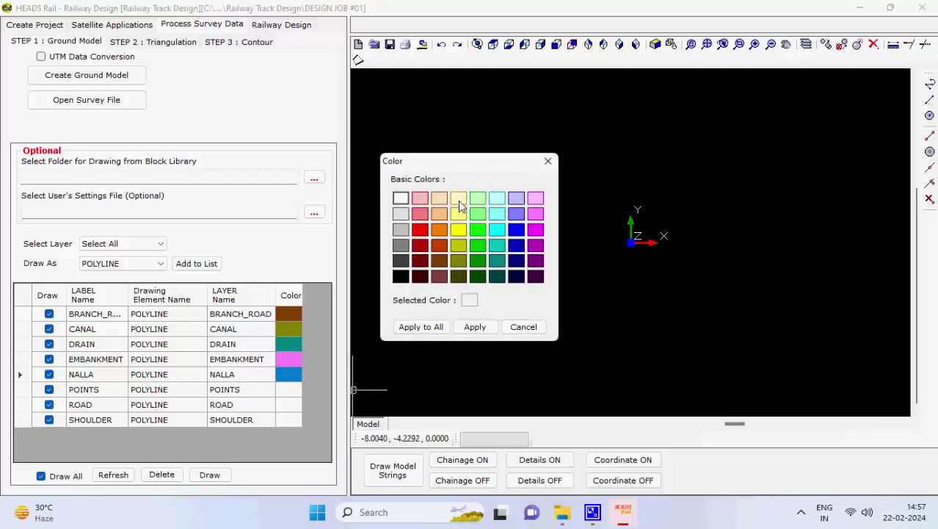
pyautogui.click(479, 217)
pyautogui.click(476, 327)
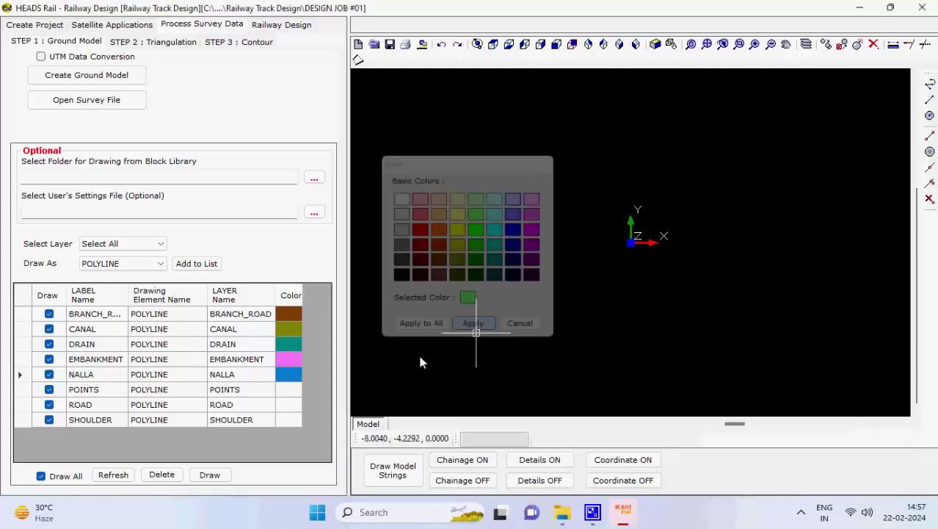
pyautogui.click(287, 404)
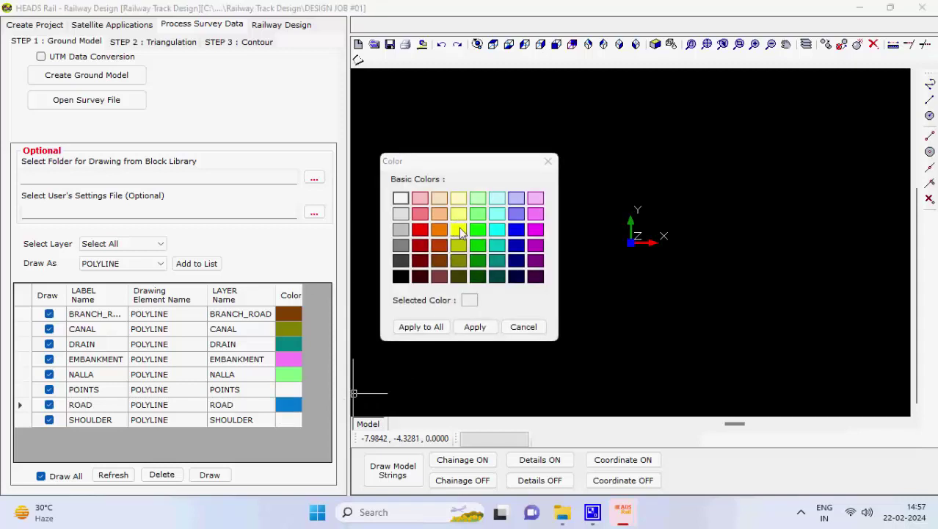
pyautogui.click(458, 229)
pyautogui.click(475, 327)
# Set the SHOULDER layer color to light orange and draw all the survey layers as polylines
pyautogui.click(286, 419)
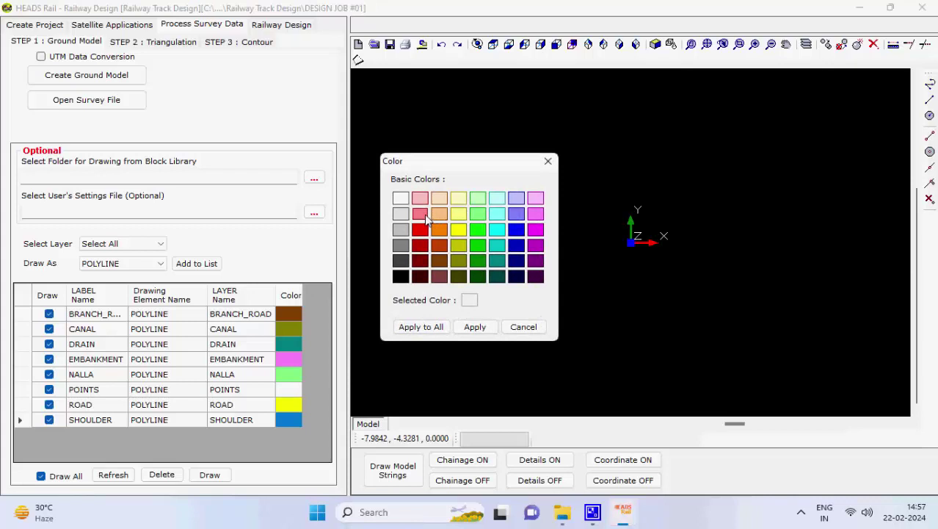
pyautogui.click(439, 213)
pyautogui.click(484, 330)
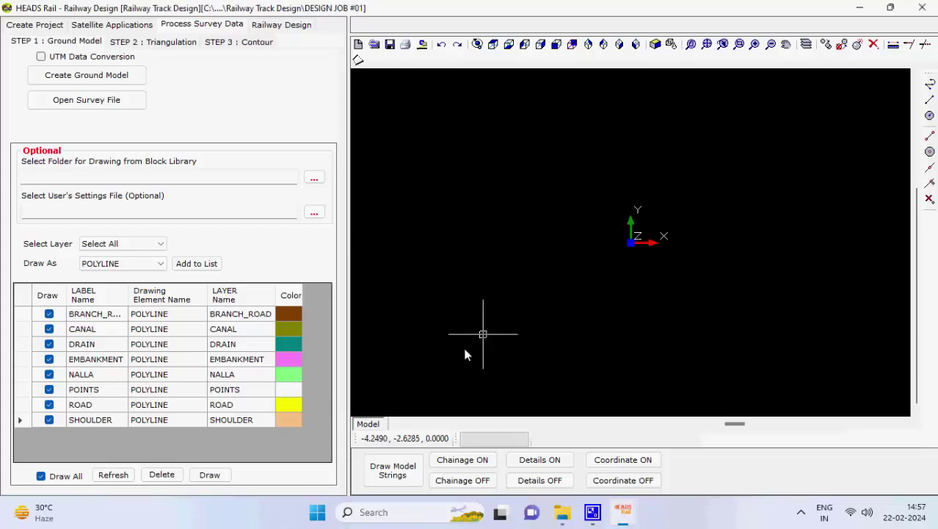
pyautogui.click(226, 476)
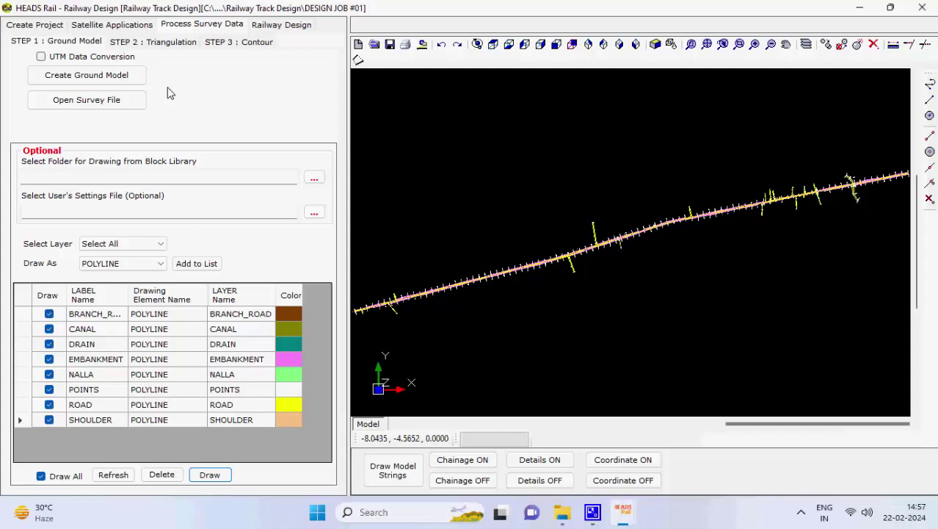
# Create the triangulation model from all SURVEY strings, with model BOUND and string BDRY, and generate the DTM
pyautogui.click(170, 42)
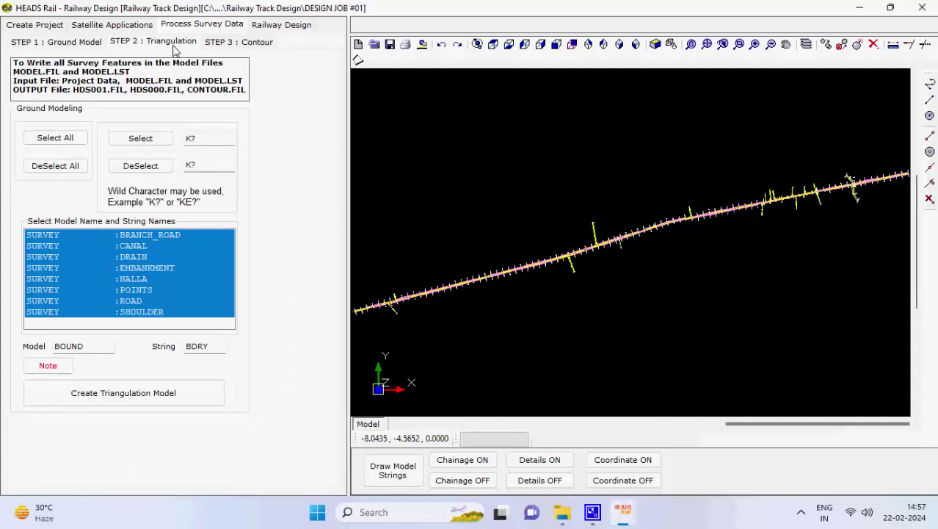
pyautogui.click(198, 400)
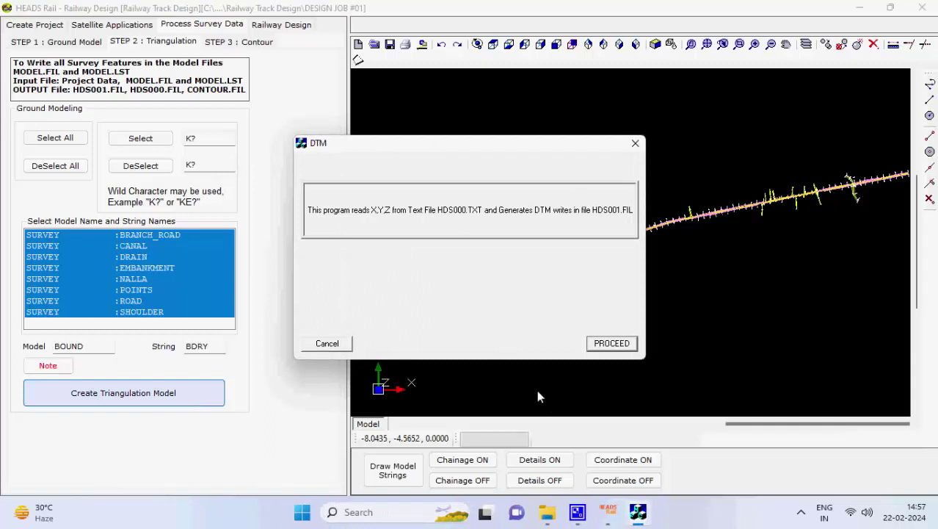
pyautogui.click(610, 344)
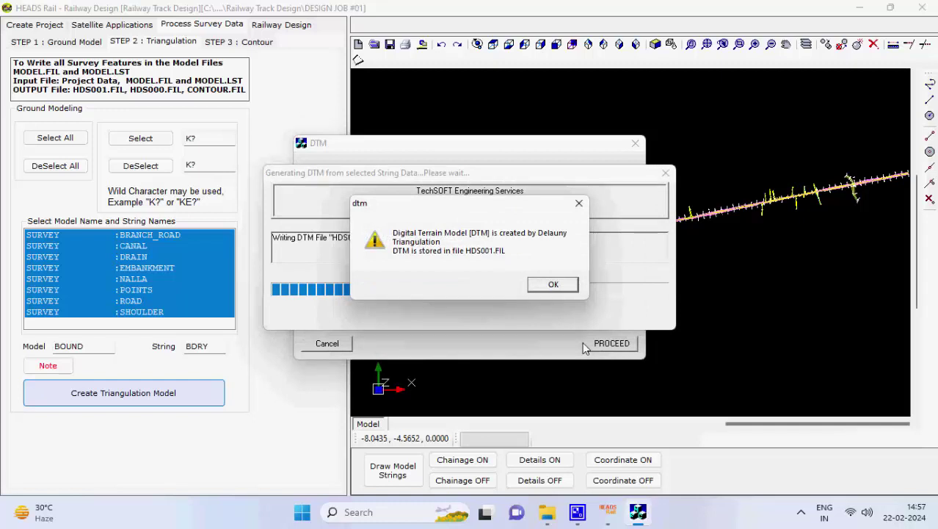
pyautogui.click(553, 284)
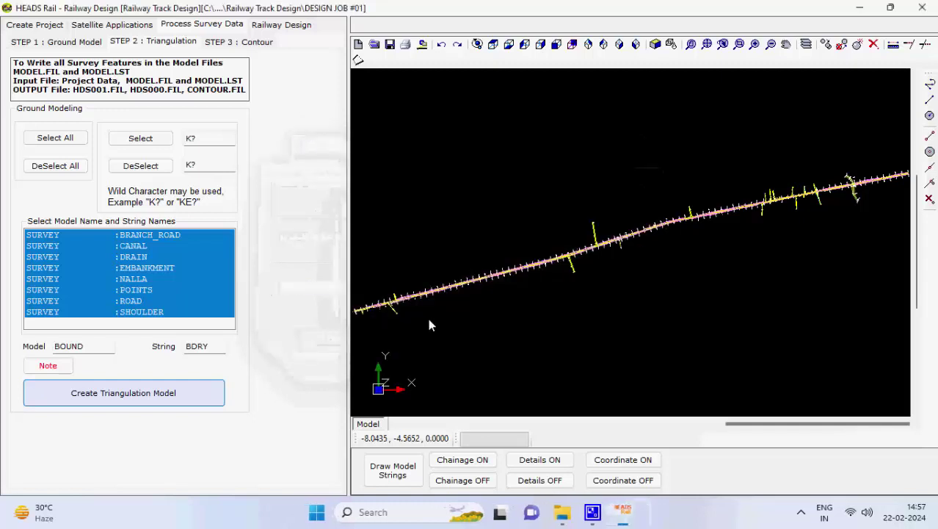
# Create the contour model with a 0.1 primary increment and 0.5 secondary and elevation text increments, and draw it in the survey drawing
pyautogui.click(250, 44)
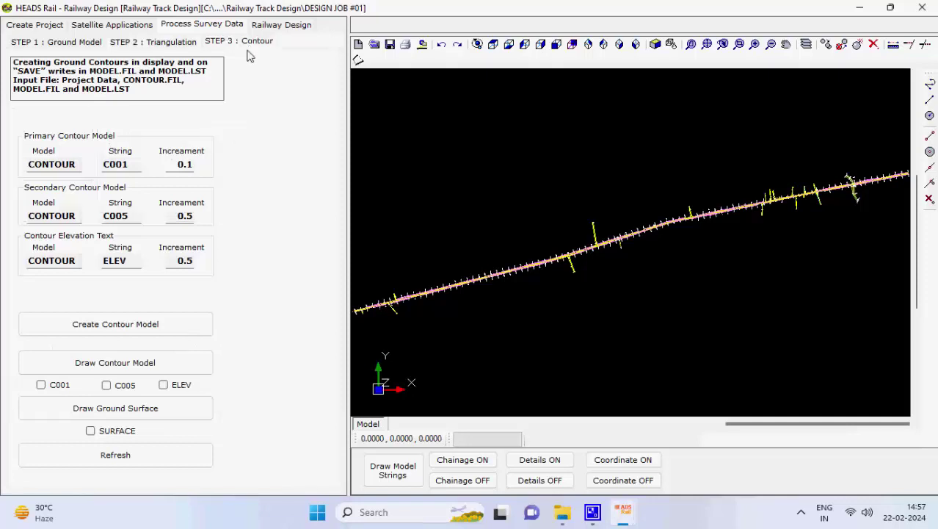
pyautogui.click(202, 325)
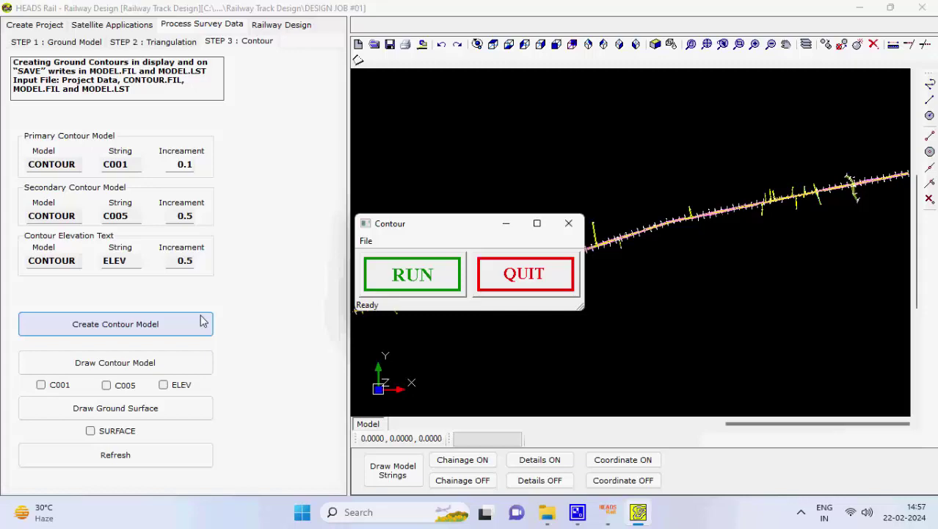
pyautogui.click(408, 278)
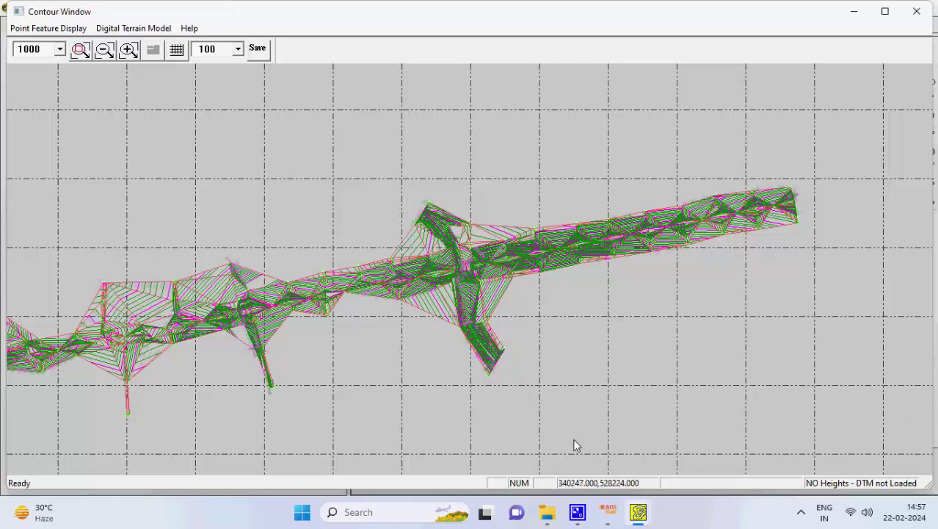
pyautogui.moveTo(652, 513)
pyautogui.click(600, 433)
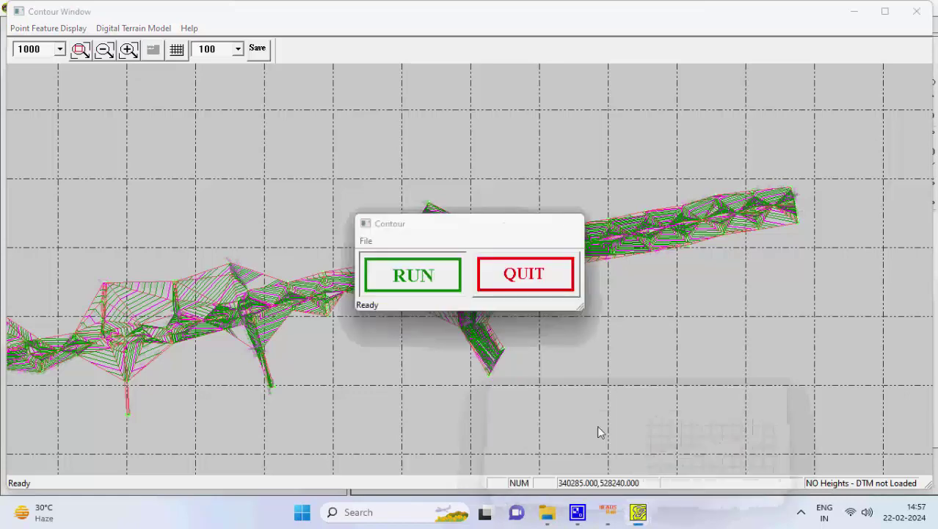
pyautogui.click(543, 284)
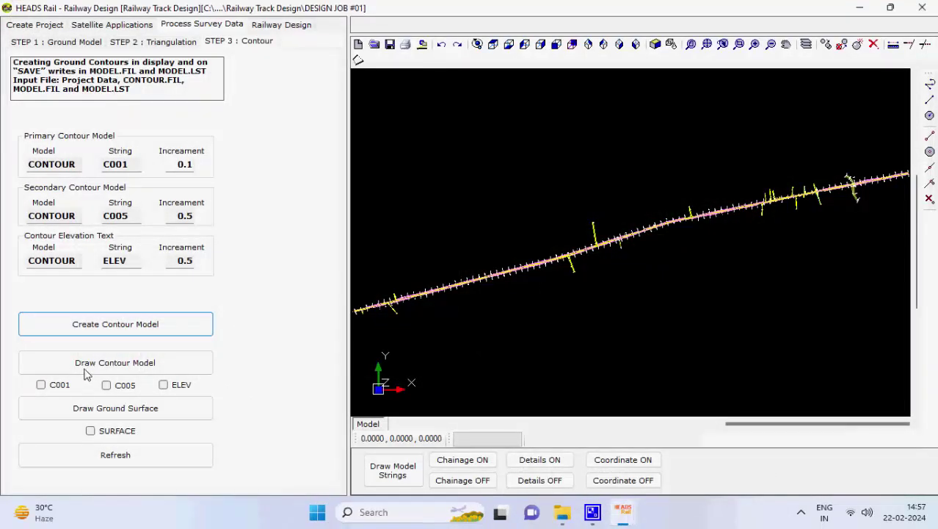
pyautogui.click(174, 371)
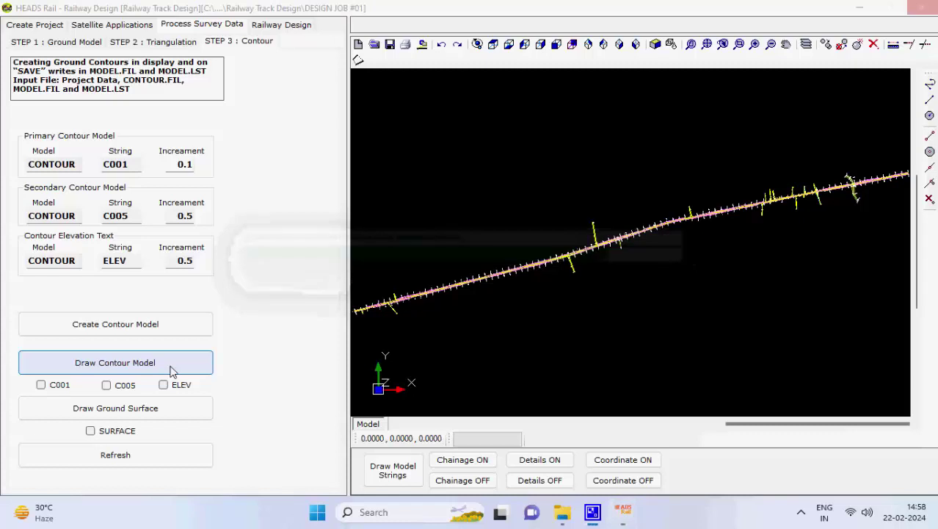
# Set the horizontal alignment design mode to Process HALIGN Design Data
pyautogui.click(276, 25)
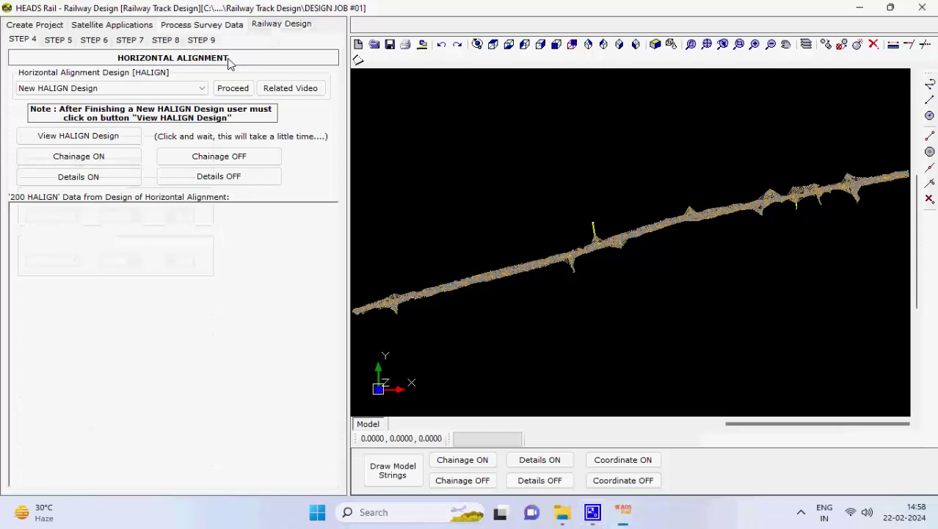
pyautogui.click(202, 88)
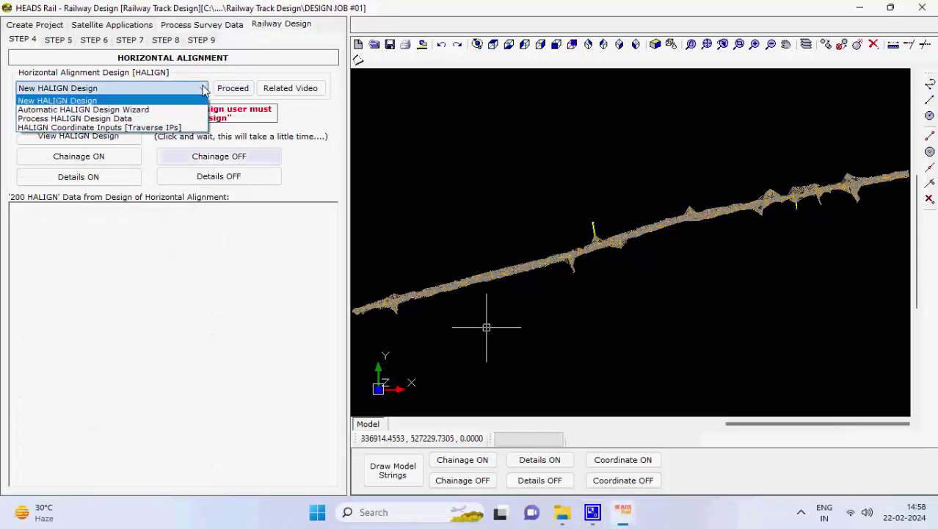
pyautogui.click(176, 118)
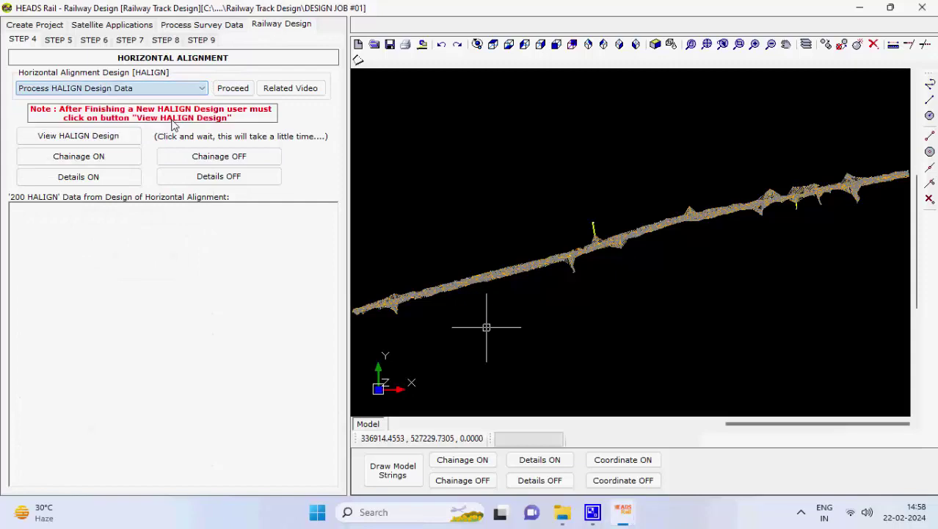
# Copy the block from HEADS to FINISH in the HALIGN Data .TXT file into the 200 HALIGN design data
pyautogui.click(562, 512)
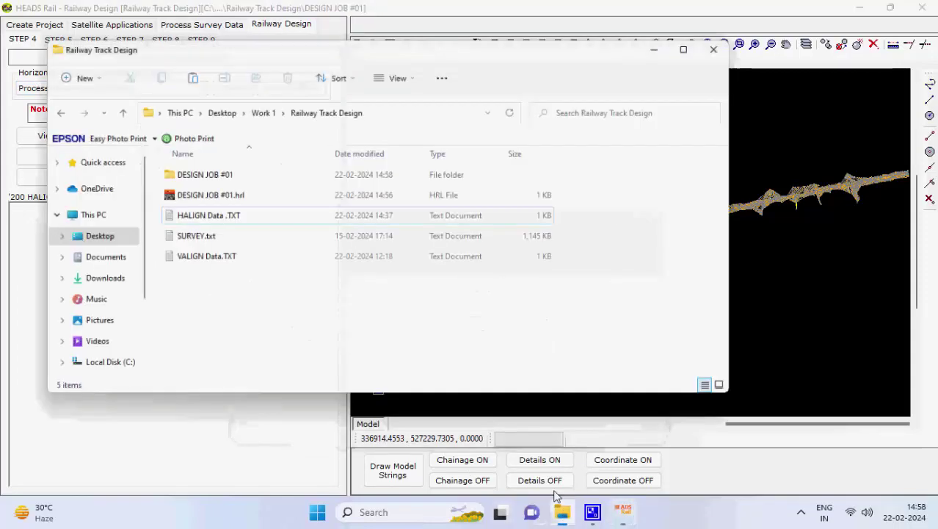
pyautogui.doubleClick(247, 205)
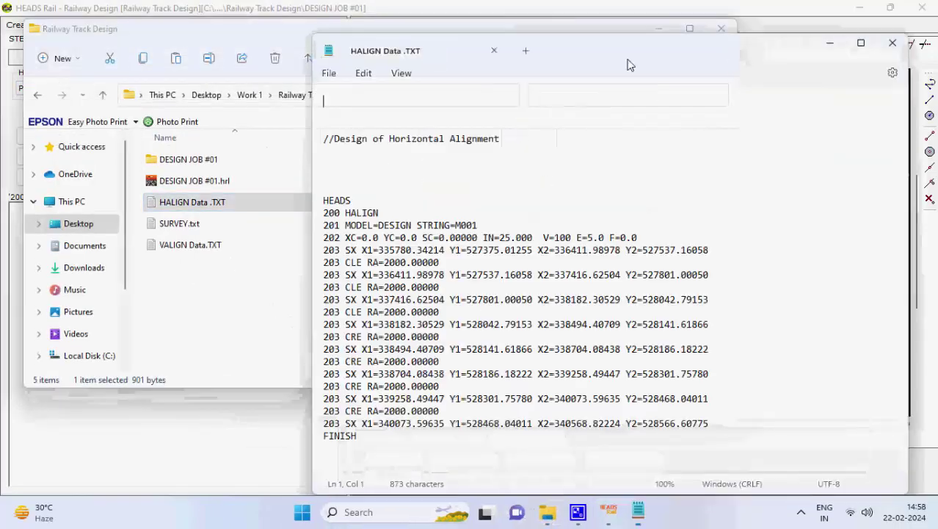
pyautogui.click(659, 29)
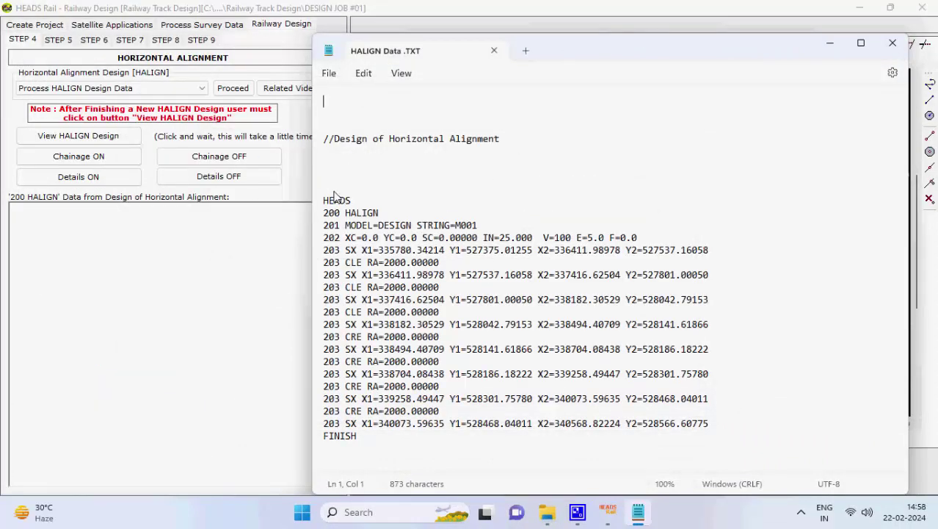
pyautogui.moveTo(327, 189); pyautogui.dragTo(358, 435)
pyautogui.hotkey('ctrl', 'c')
pyautogui.click(149, 321)
pyautogui.hotkey('ctrl', 'v')
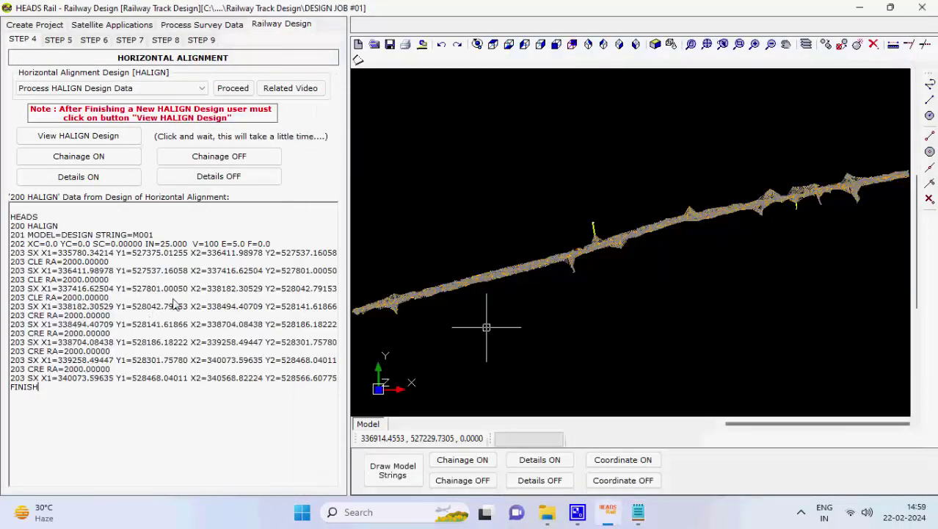
# Process the pasted HALIGN design data for string M001 and finish the run
pyautogui.click(238, 88)
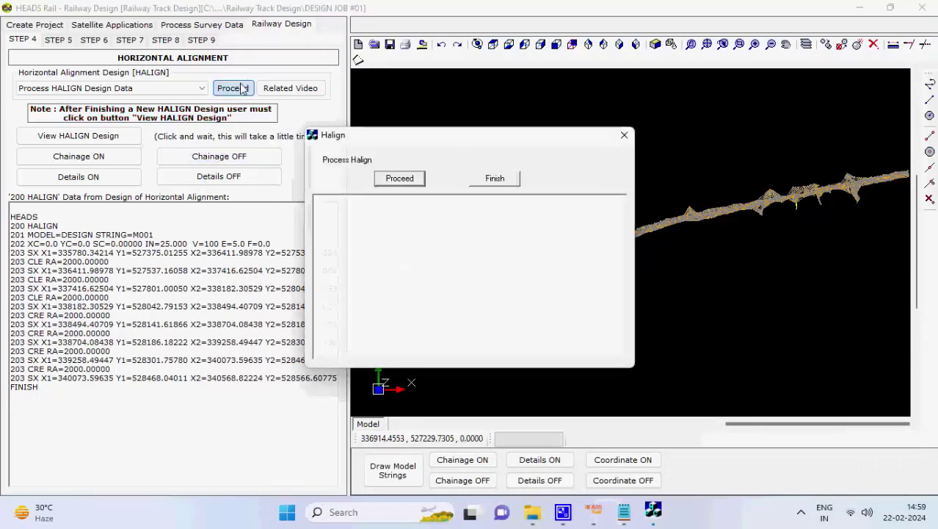
pyautogui.click(402, 181)
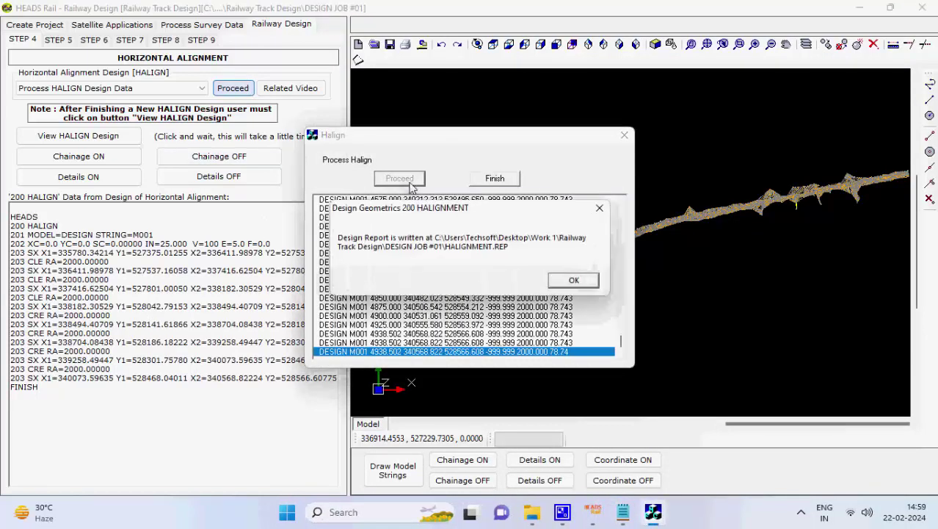
pyautogui.click(574, 282)
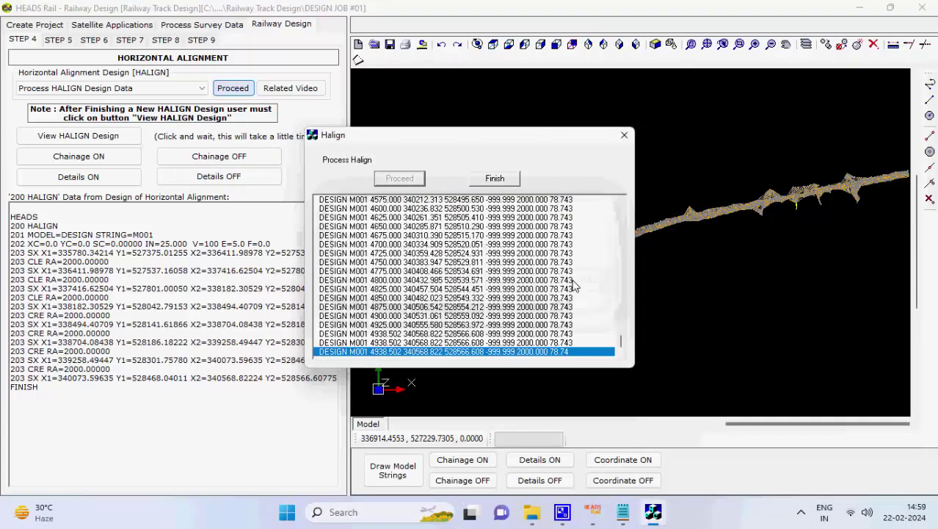
pyautogui.click(495, 178)
# Clear the 200 HALIGN data and start a New HALIGN Design in HEADS Viewer
pyautogui.moveTo(232, 393); pyautogui.dragTo(115, 193)
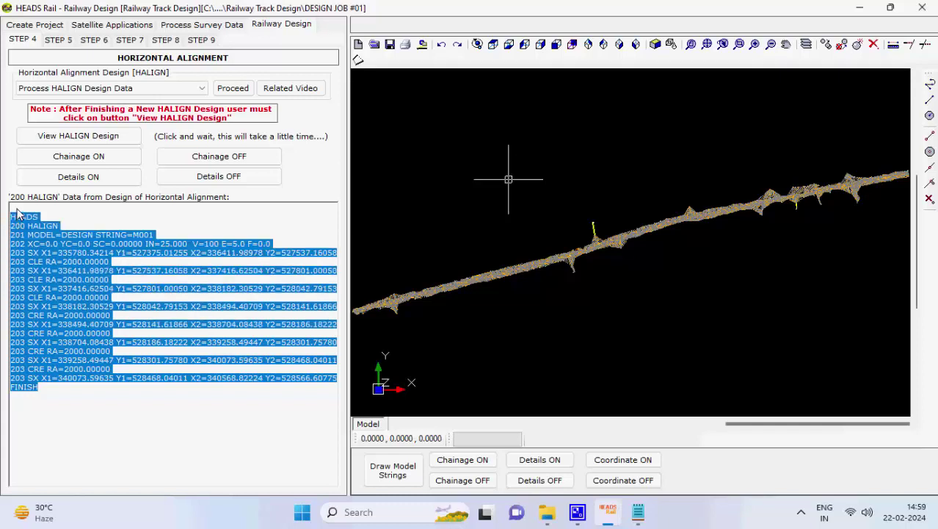
pyautogui.press('Delete')
pyautogui.click(202, 88)
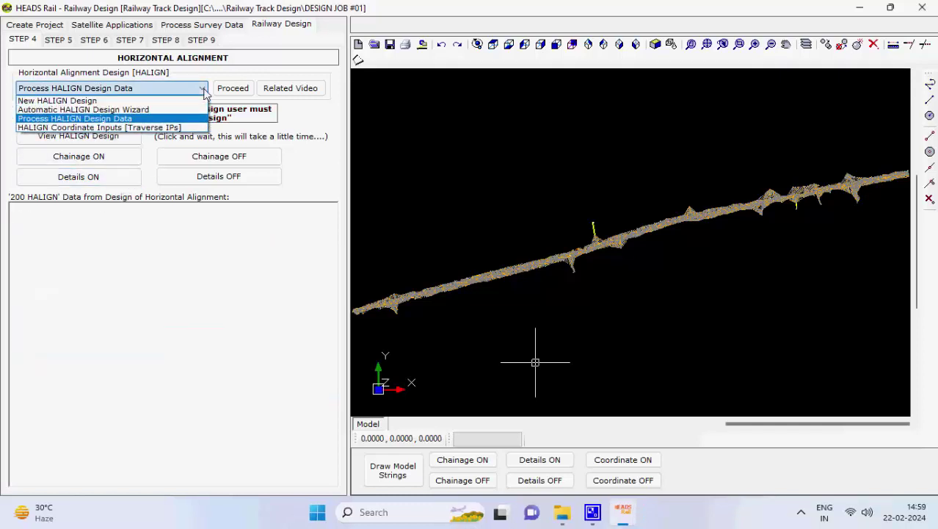
pyautogui.click(176, 100)
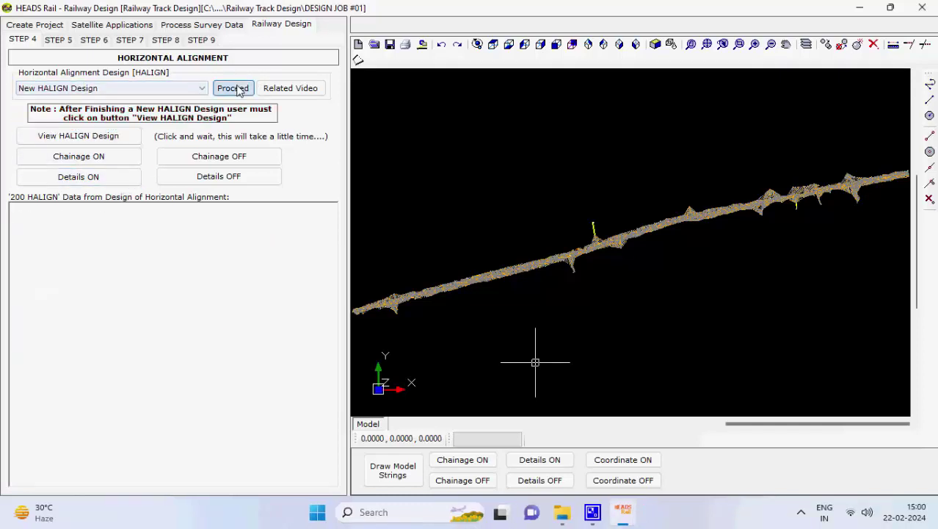
pyautogui.click(235, 89)
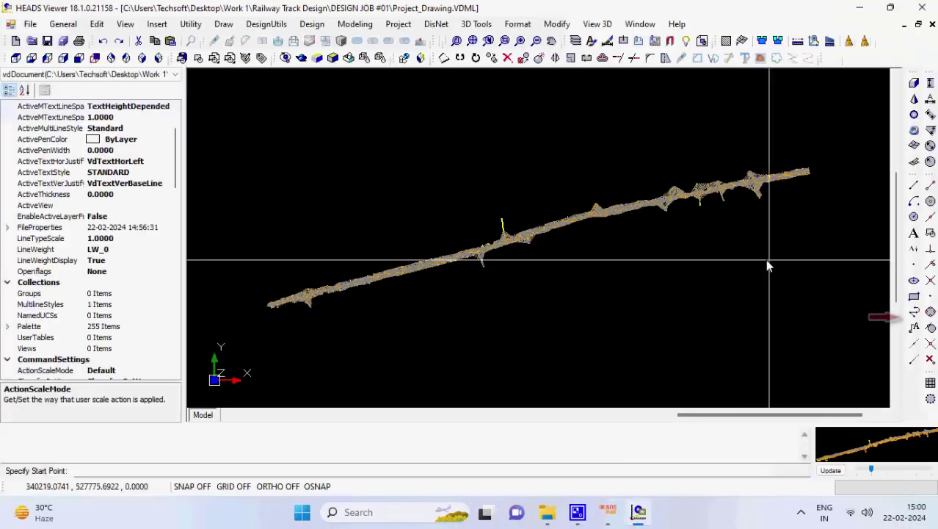
# Draw a 16-point polyline along the centre of the surveyed corridor, from about (335781, 527375) to about (340567, 528568)
pyautogui.click(914, 314)
pyautogui.scroll(3, 276, 317)
pyautogui.scroll(4, 277, 319)
pyautogui.click(284, 326)
pyautogui.scroll(-3, 285, 325)
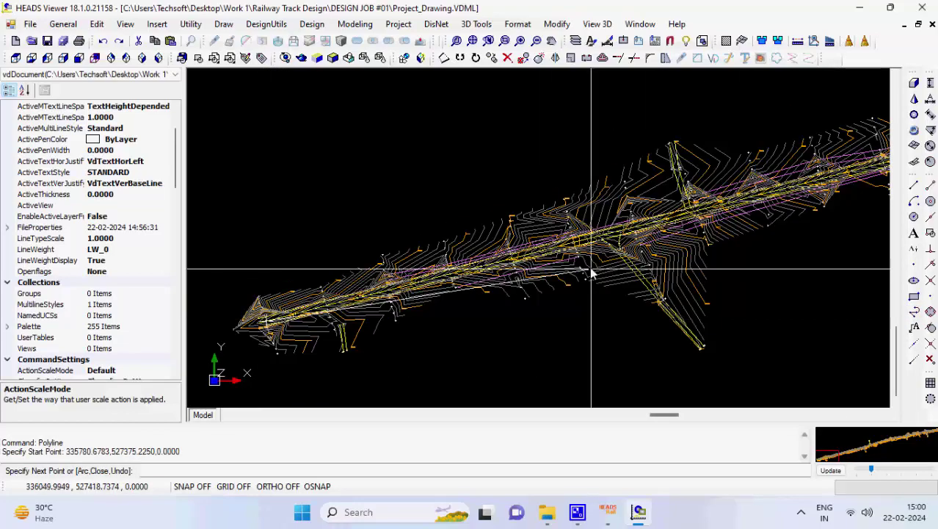
pyautogui.click(575, 243)
pyautogui.scroll(-3, 355, 261)
pyautogui.scroll(3, 672, 204)
pyautogui.click(446, 254)
pyautogui.scroll(-3, 544, 228)
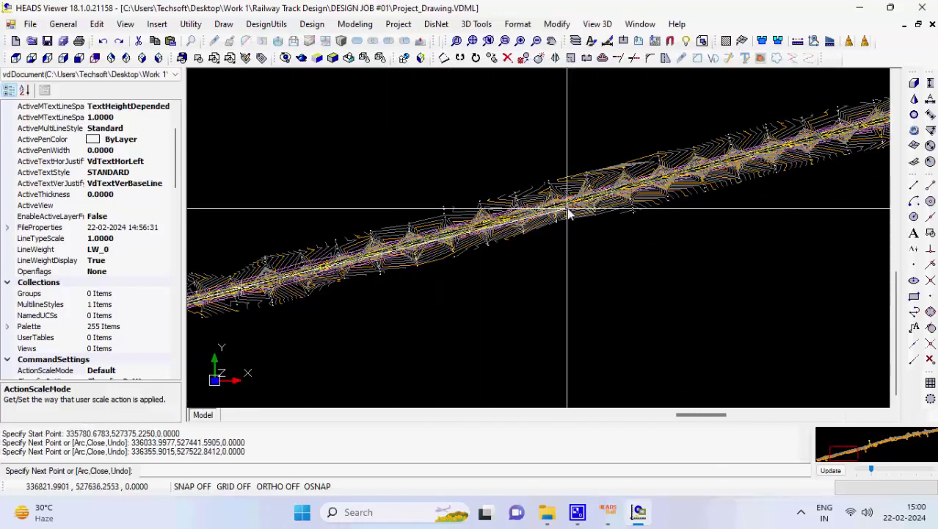
pyautogui.click(569, 213)
pyautogui.scroll(-2, 580, 193)
pyautogui.scroll(3, 584, 189)
pyautogui.click(589, 209)
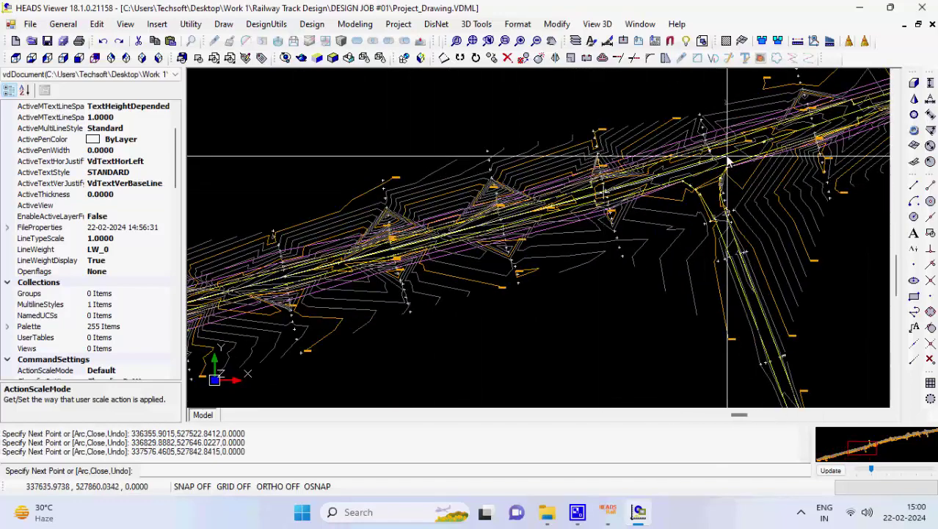
pyautogui.click(769, 153)
pyautogui.click(879, 105)
pyautogui.scroll(-7, 315, 250)
pyautogui.scroll(5, 545, 160)
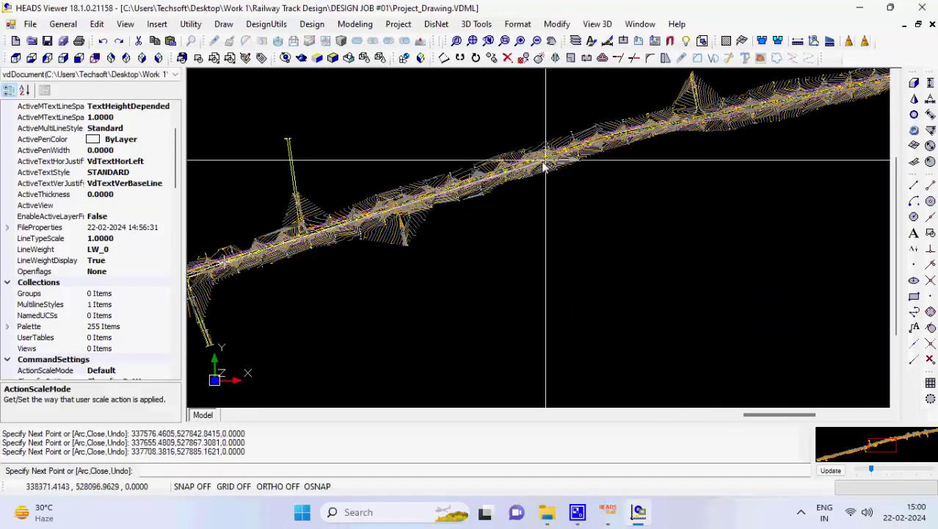
pyautogui.click(529, 164)
pyautogui.scroll(1, 622, 137)
pyautogui.click(670, 116)
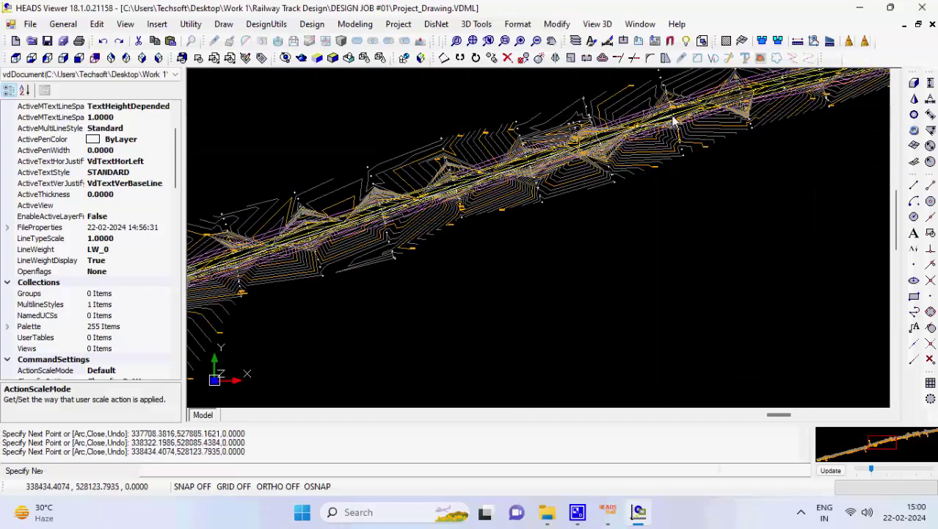
pyautogui.click(781, 83)
pyautogui.scroll(-5, 682, 103)
pyautogui.scroll(4, 793, 83)
pyautogui.scroll(-5, 733, 143)
pyautogui.scroll(8, 756, 120)
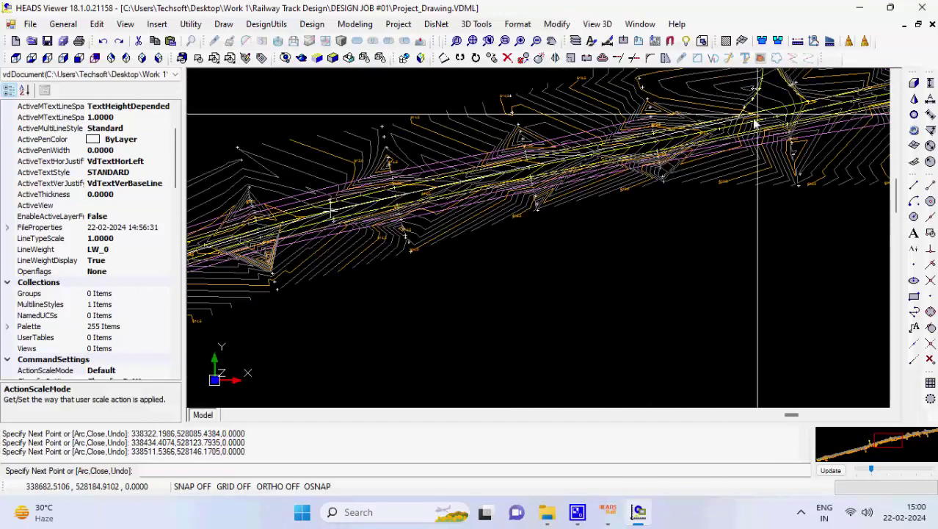
pyautogui.click(744, 127)
pyautogui.scroll(-4, 411, 204)
pyautogui.scroll(-4, 190, 269)
pyautogui.scroll(3, 617, 165)
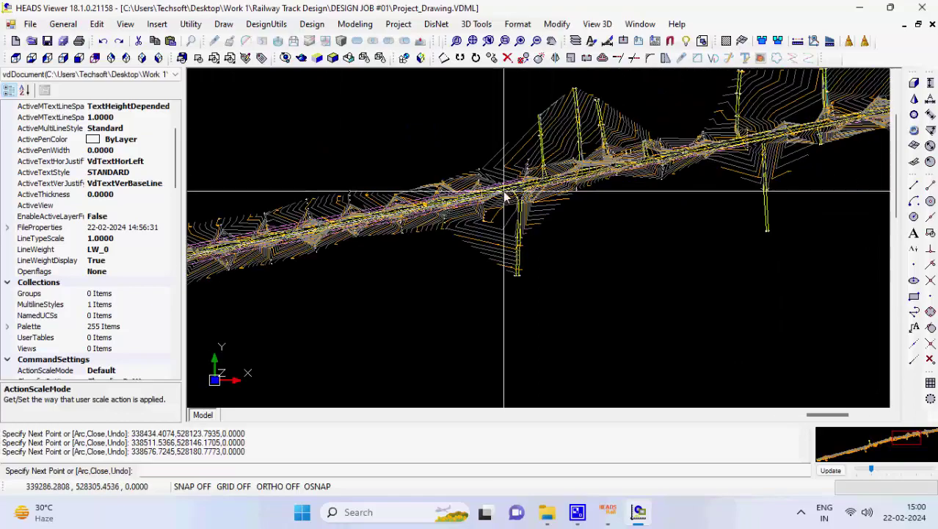
pyautogui.click(505, 191)
pyautogui.click(692, 151)
pyautogui.scroll(-4, 569, 178)
pyautogui.scroll(4, 804, 128)
pyautogui.click(806, 132)
pyautogui.scroll(-4, 610, 157)
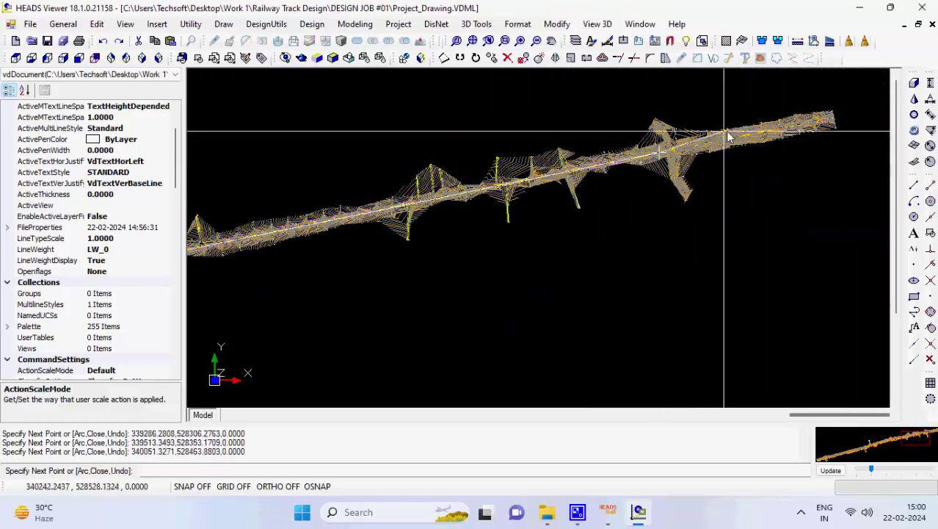
pyautogui.scroll(4, 804, 127)
pyautogui.click(819, 127)
pyautogui.scroll(-4, 800, 135)
pyautogui.scroll(4, 758, 143)
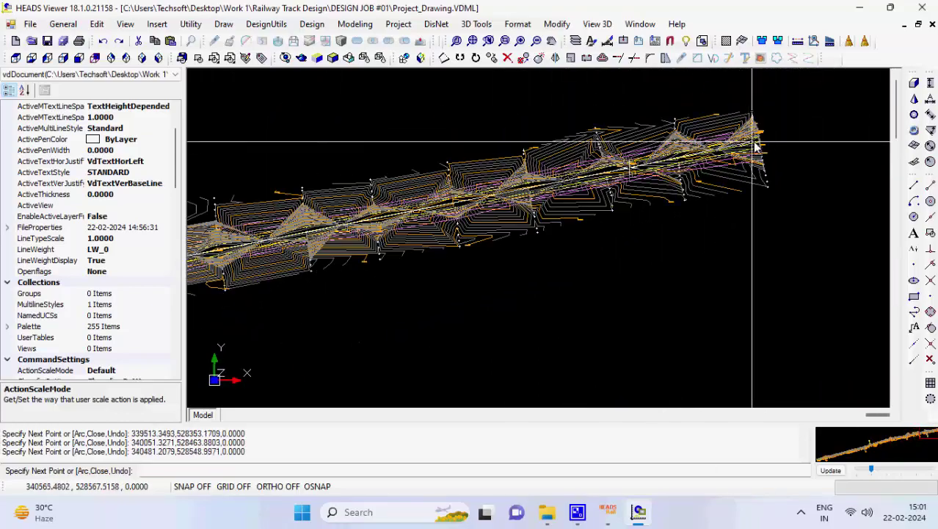
pyautogui.click(758, 143)
pyautogui.press('Escape')
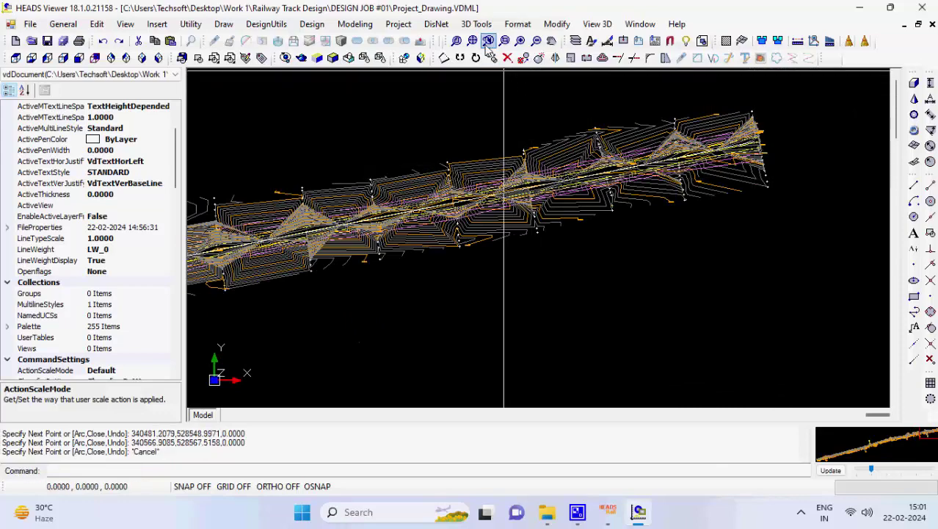
# Start a new HIP Method horizontal alignment from the polyline drawn along the surveyed corridor
pyautogui.click(472, 41)
pyautogui.click(311, 23)
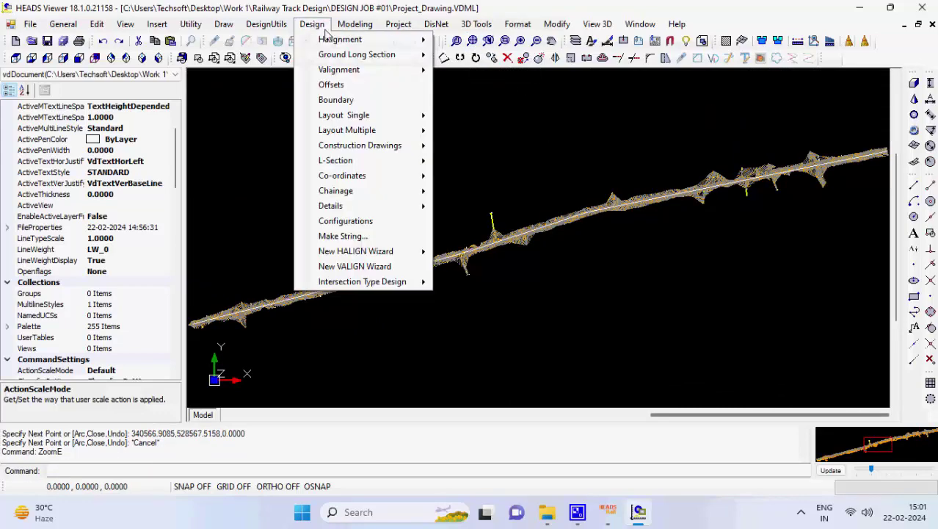
pyautogui.moveTo(332, 40)
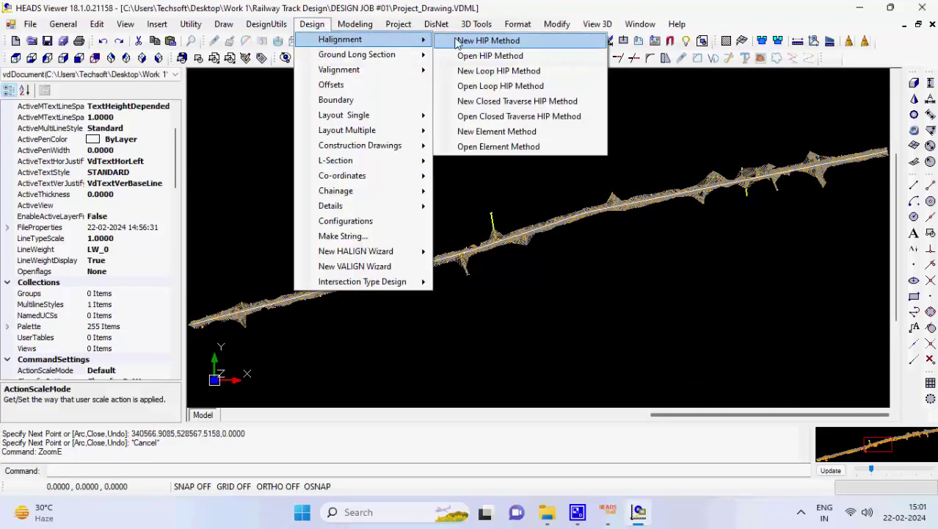
pyautogui.click(555, 44)
pyautogui.click(569, 221)
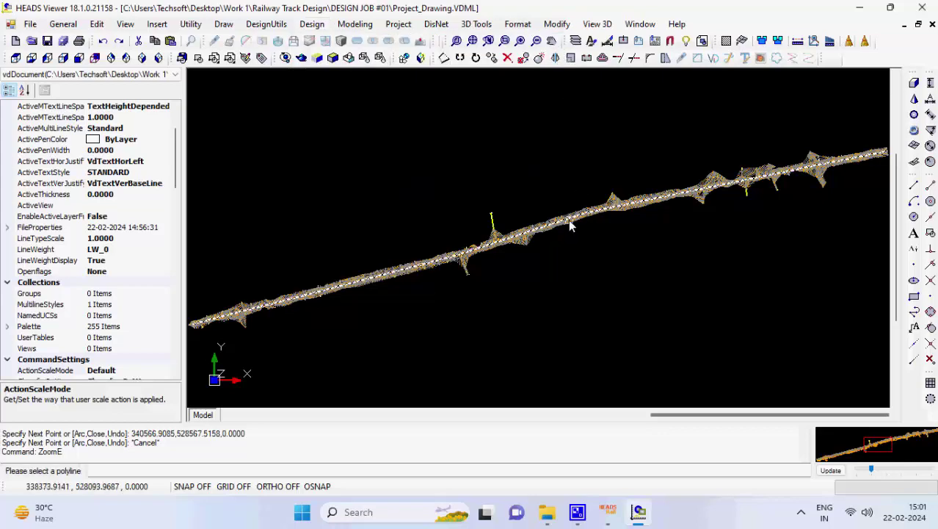
pyautogui.rightClick(568, 220)
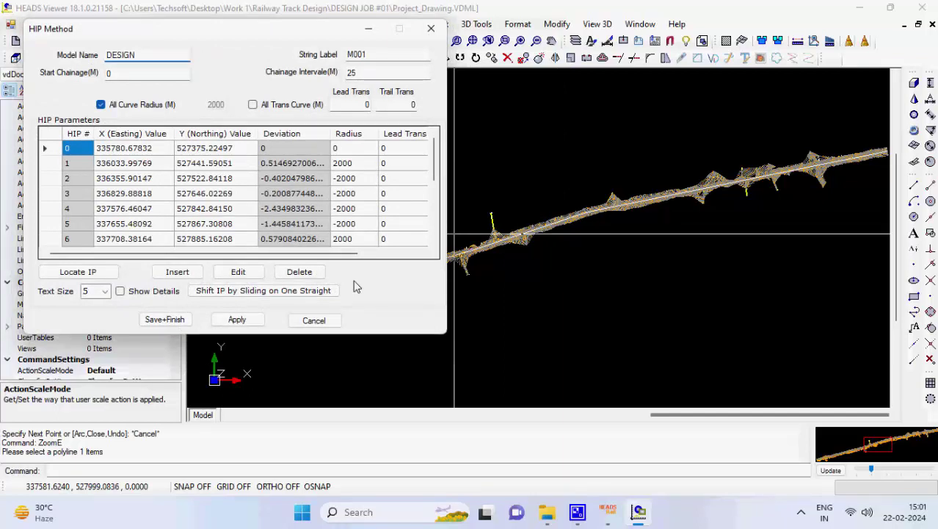
# Apply the HIP alignment and set HIP 9's radius to 500 with lead and trail transitions of 35
pyautogui.click(250, 320)
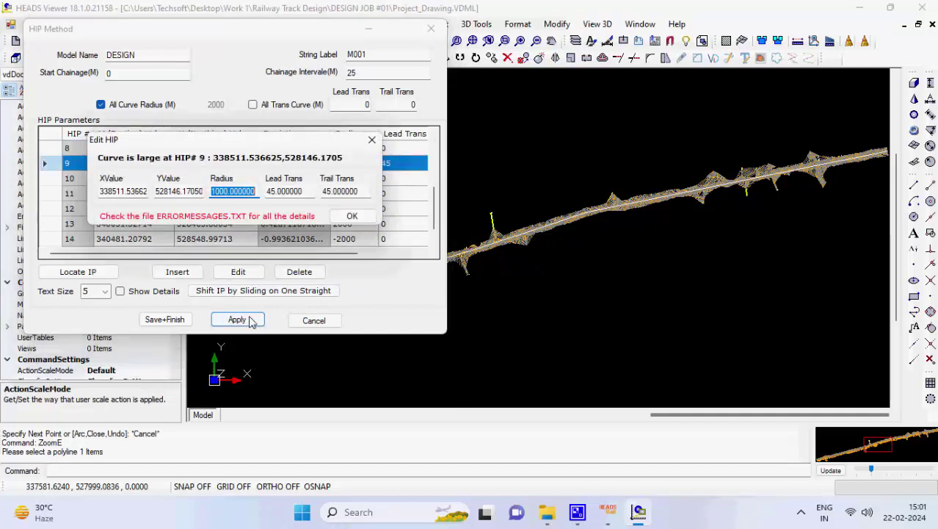
pyautogui.write('500')
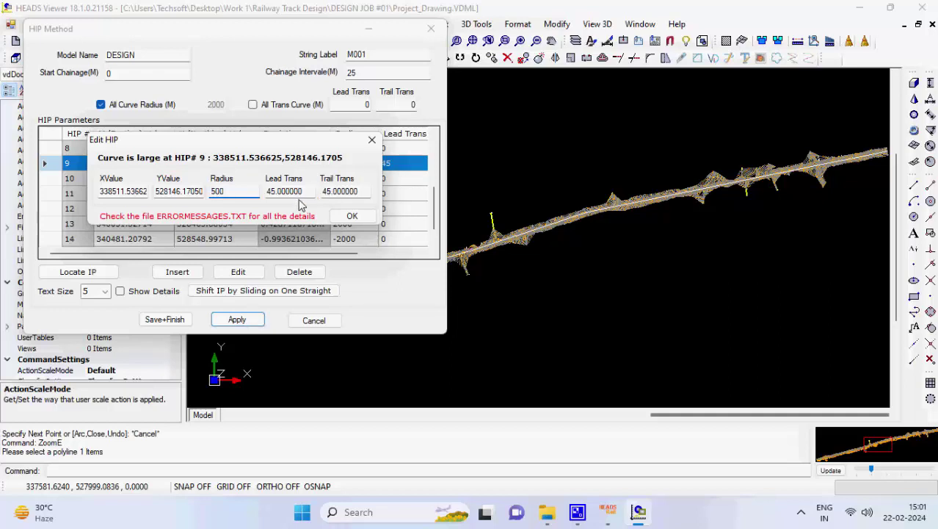
pyautogui.press('Tab')
pyautogui.press('BackSpace')
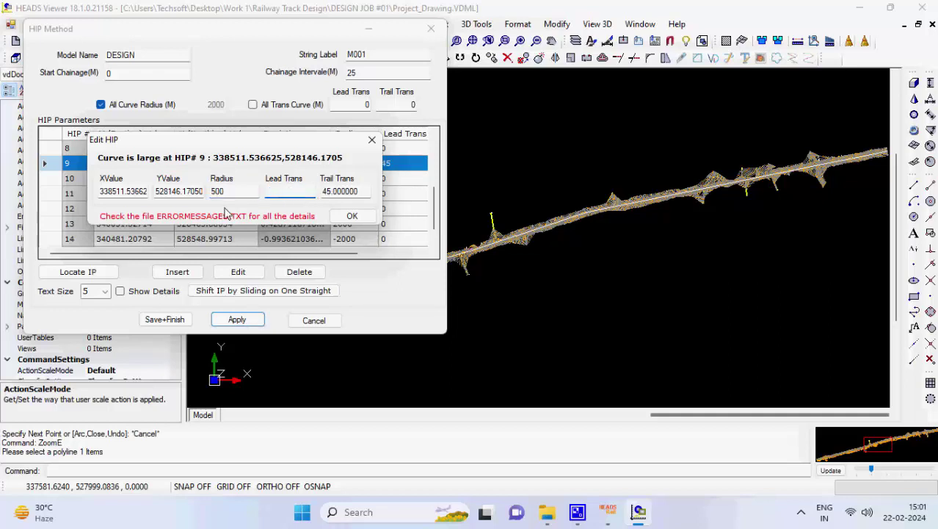
pyautogui.write('35')
pyautogui.press('Tab')
pyautogui.write('35')
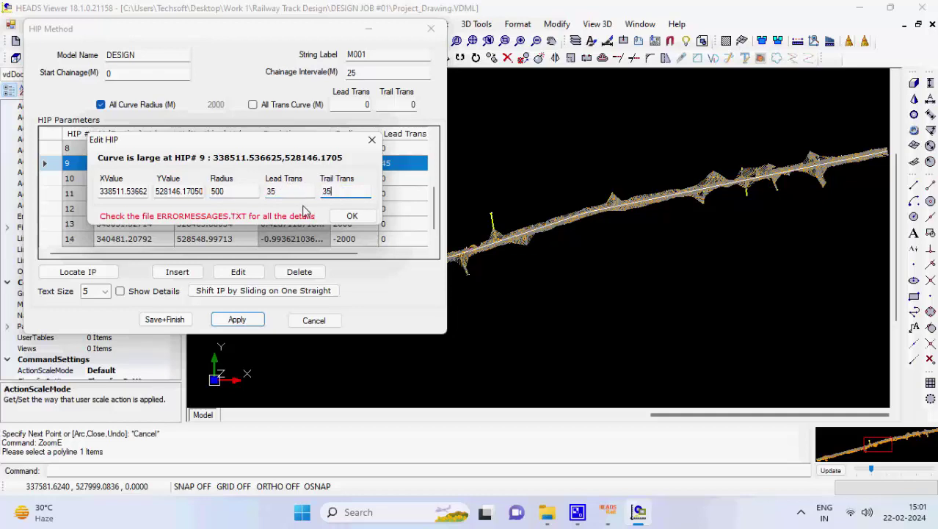
pyautogui.click(352, 216)
# Set HIP 9's radius to 100, apply the curves, and save and finish the HIP design
pyautogui.click(236, 320)
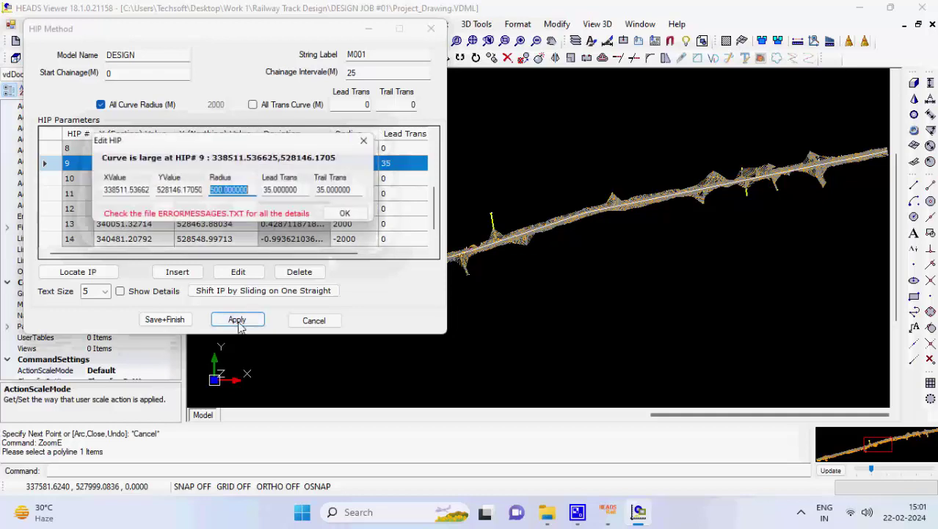
pyautogui.write('100')
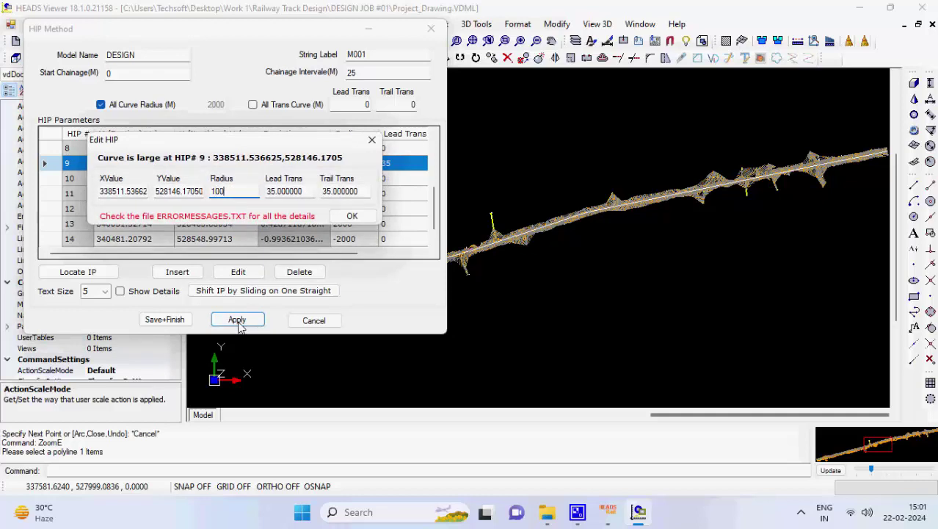
pyautogui.click(352, 216)
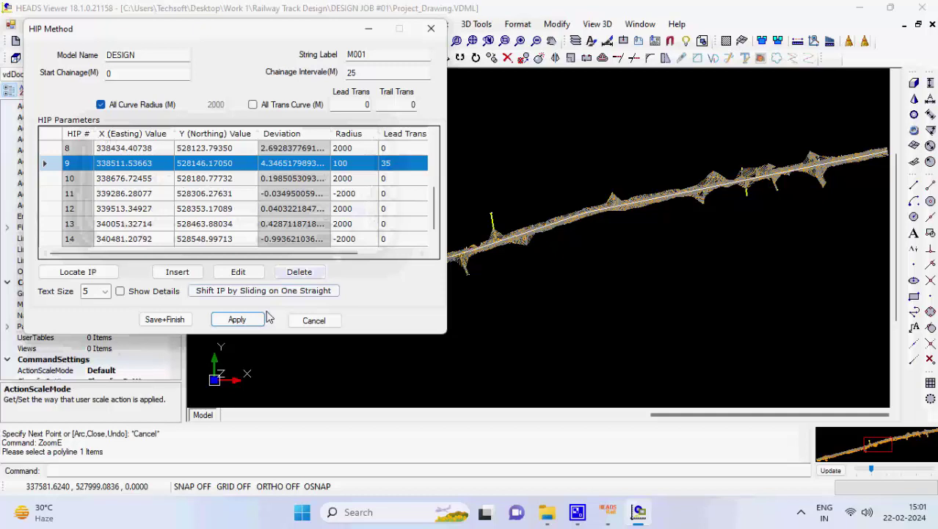
pyautogui.click(247, 321)
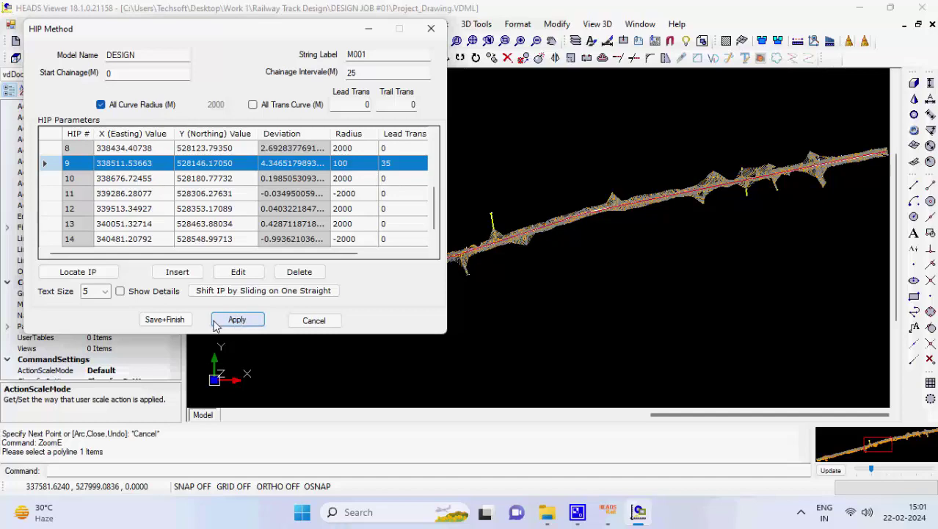
pyautogui.click(180, 321)
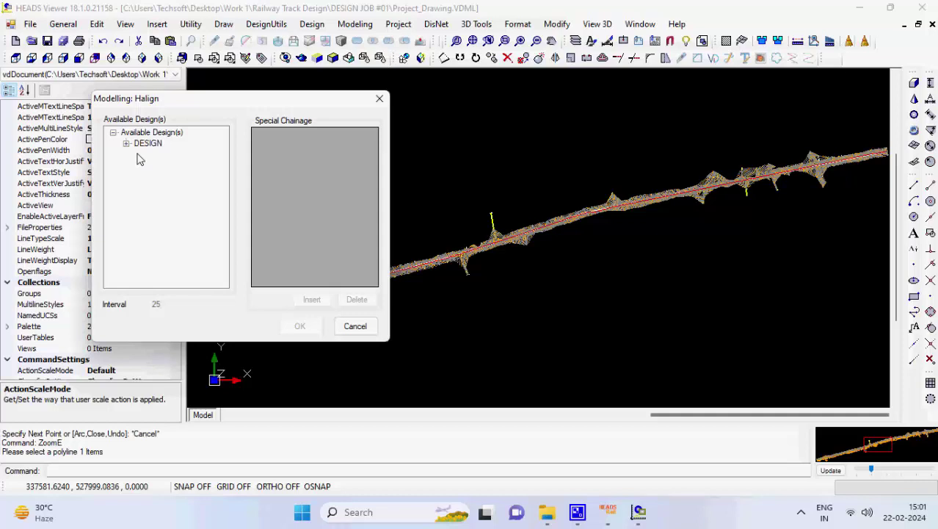
# Process the Halign model for DESIGN string M001 at interval 25, then close HEADS Viewer to return to HEADS Rail
pyautogui.click(126, 144)
pyautogui.click(156, 155)
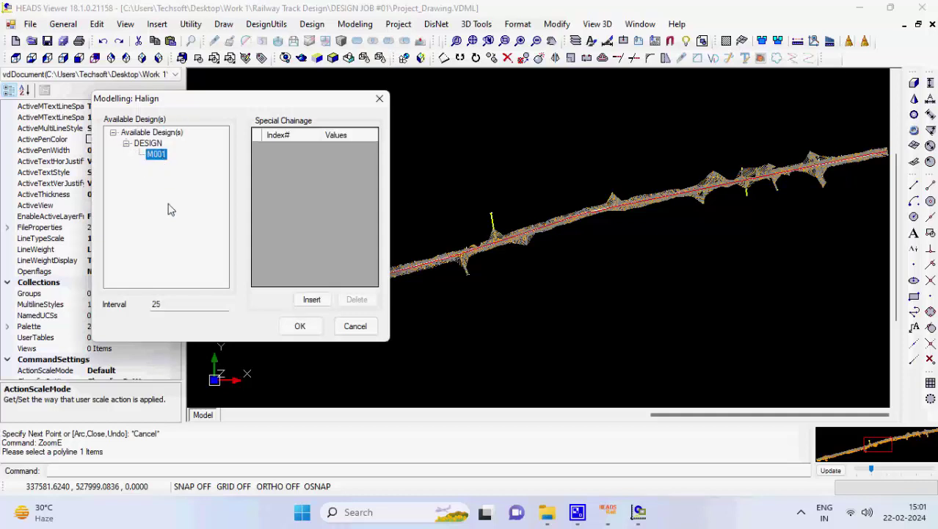
pyautogui.click(300, 326)
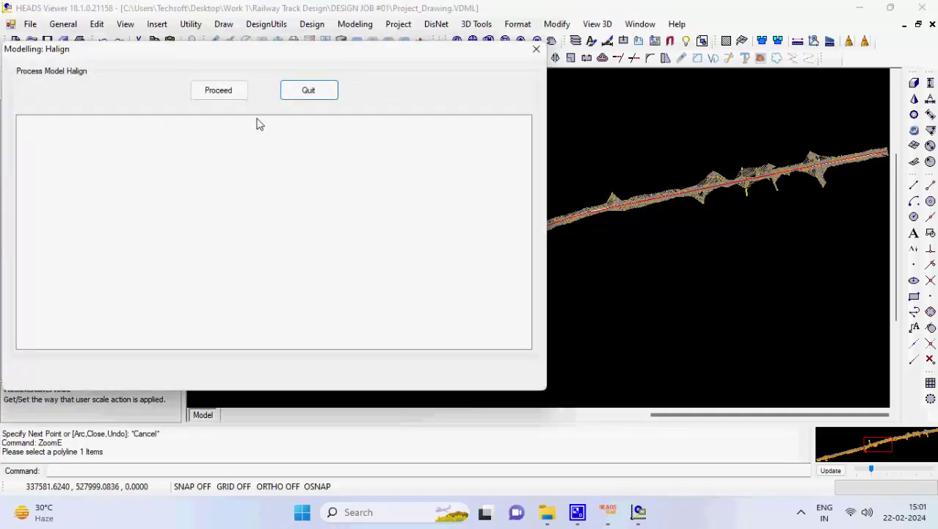
pyautogui.click(240, 100)
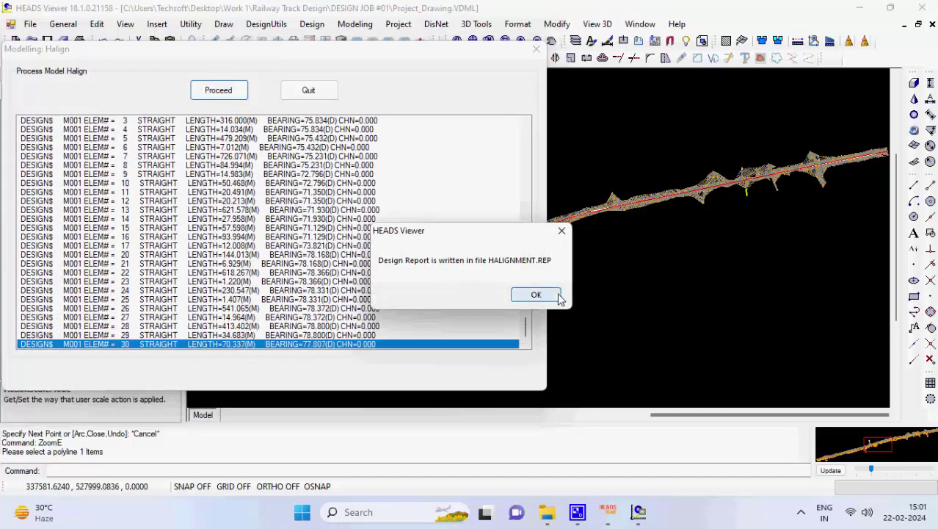
pyautogui.click(543, 296)
pyautogui.click(922, 7)
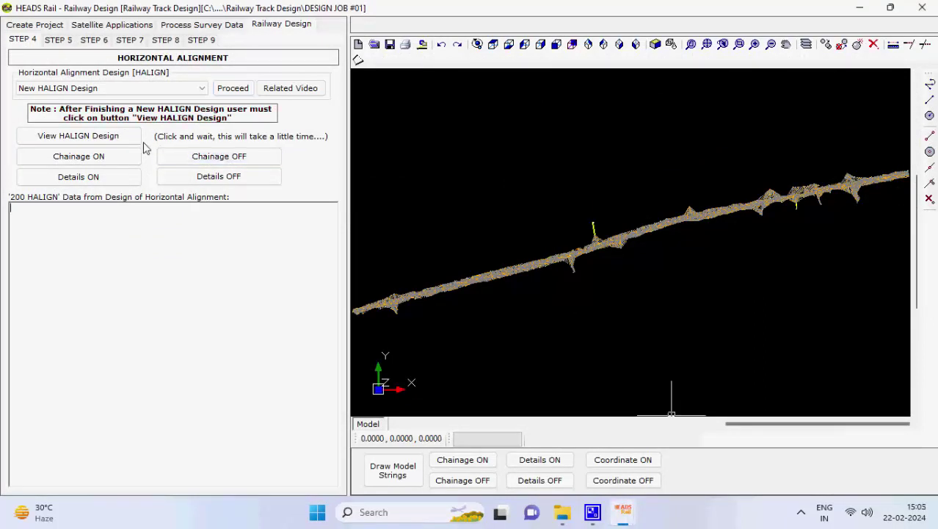
# Load the HALIGN design for M001 and show its chainages at interval 100 in XXXX+YYY format on the right side
pyautogui.click(135, 138)
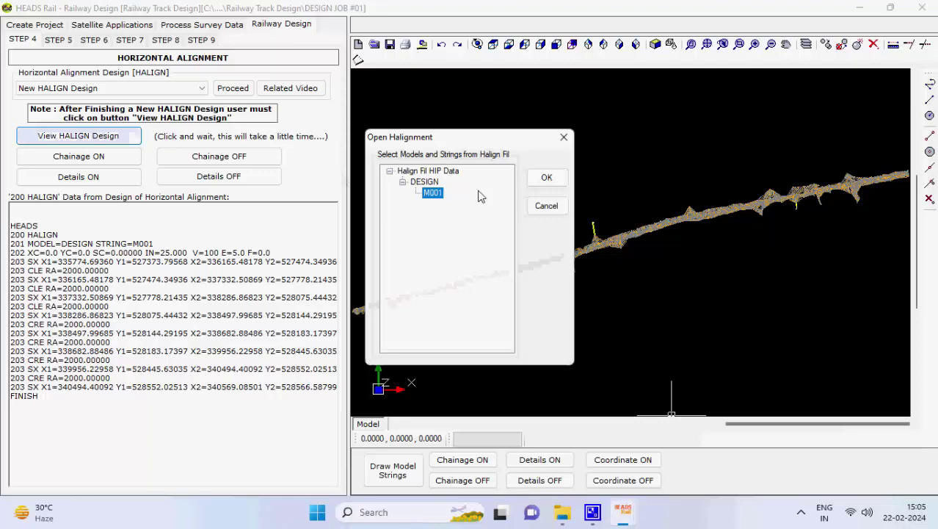
pyautogui.click(548, 177)
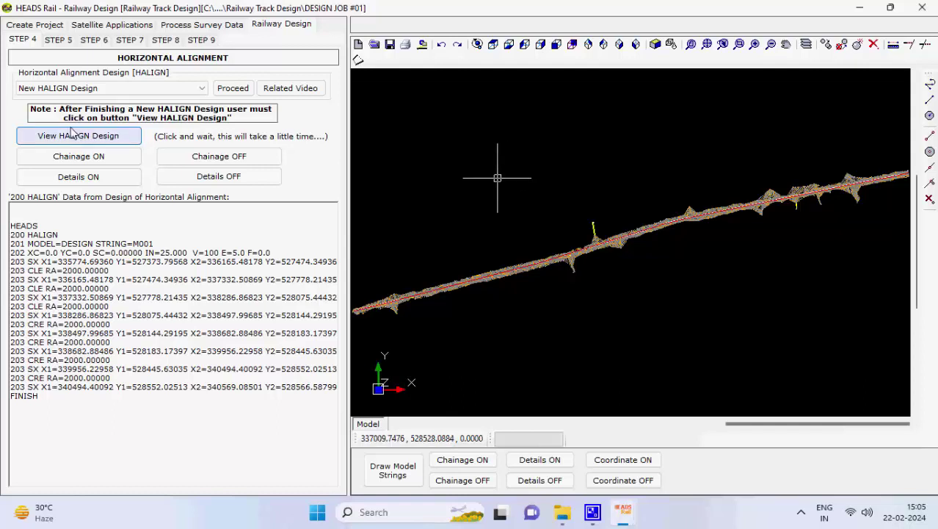
pyautogui.click(95, 163)
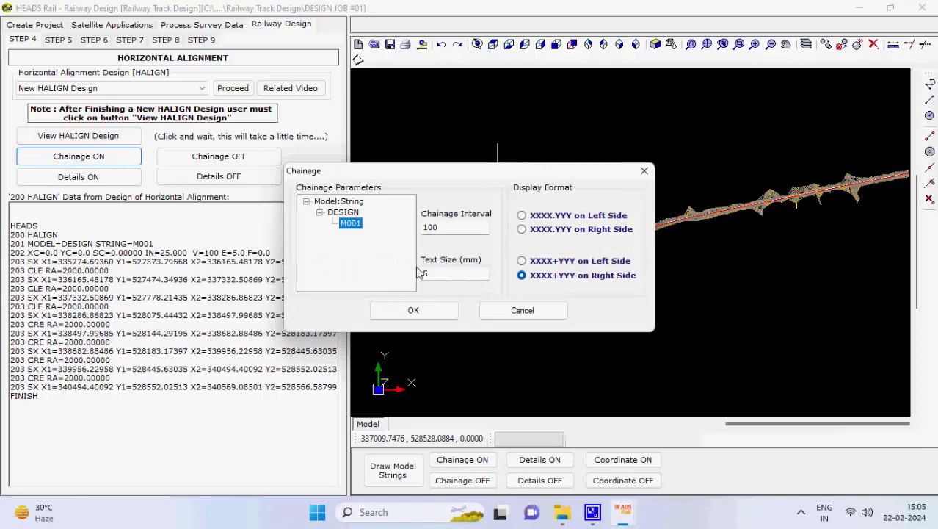
pyautogui.click(414, 310)
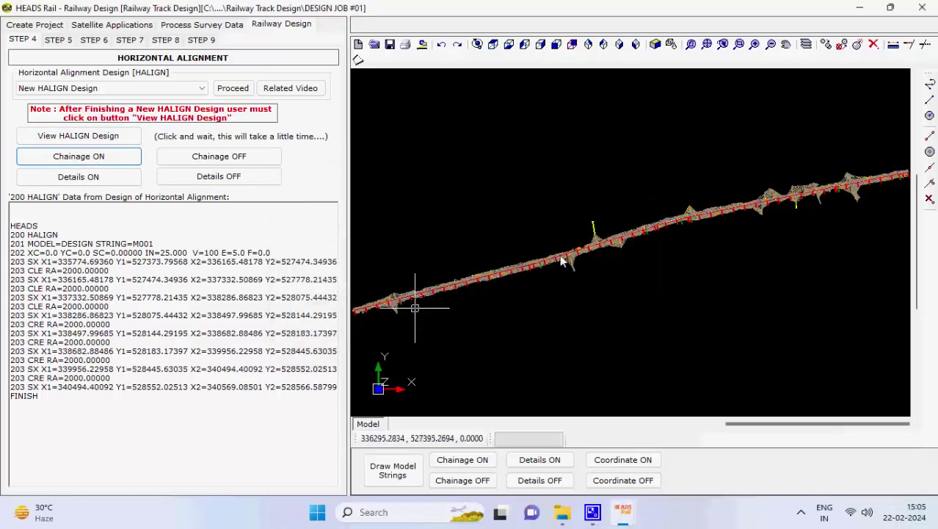
pyautogui.scroll(2, 579, 255)
pyautogui.scroll(4, 580, 258)
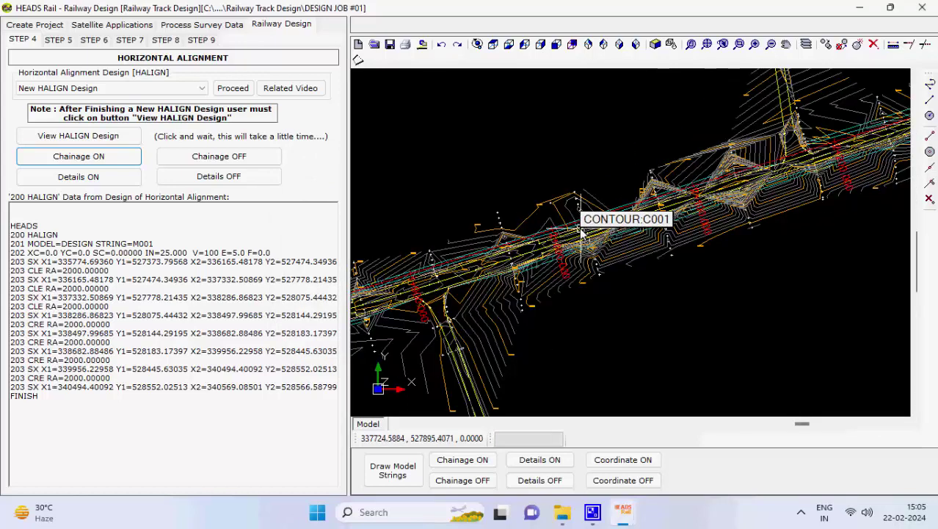
pyautogui.scroll(-6, 578, 234)
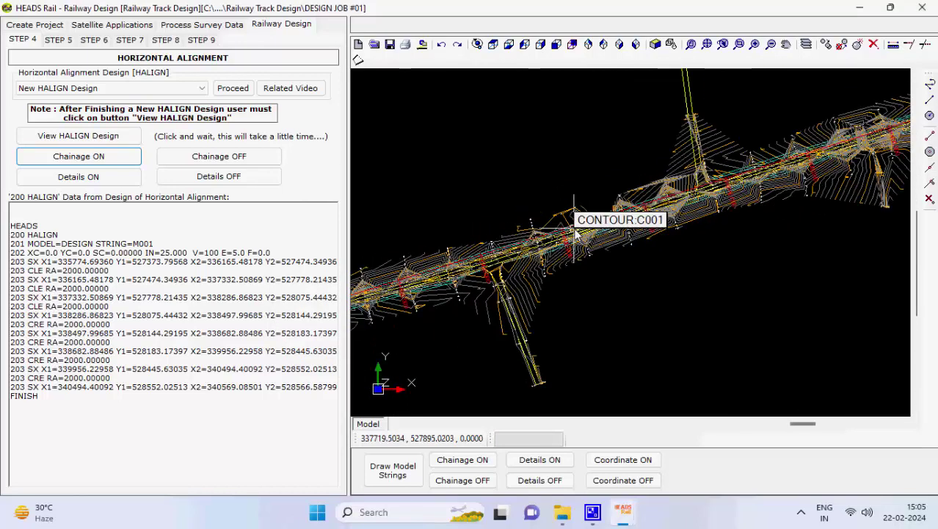
pyautogui.click(707, 44)
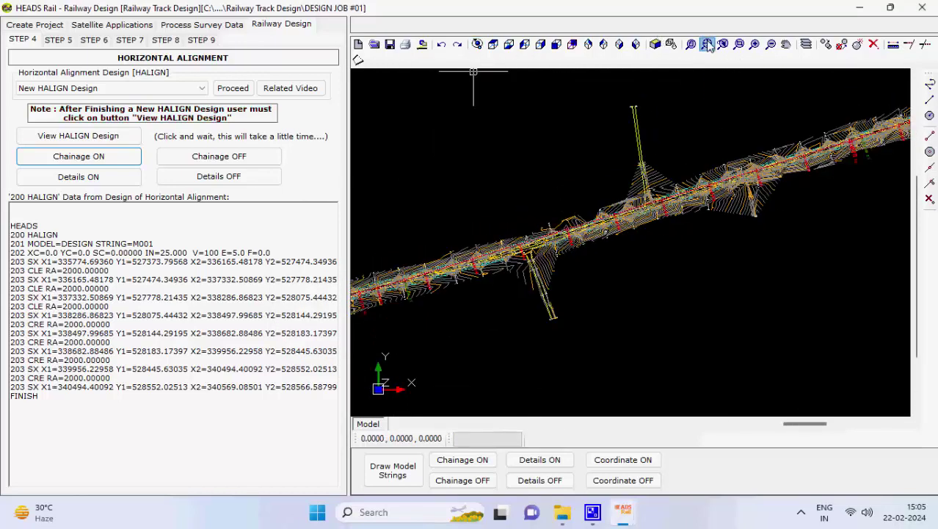
# Show all alignment details for string M001 with text size 5 mm and inspect the curve data boxes
pyautogui.click(133, 177)
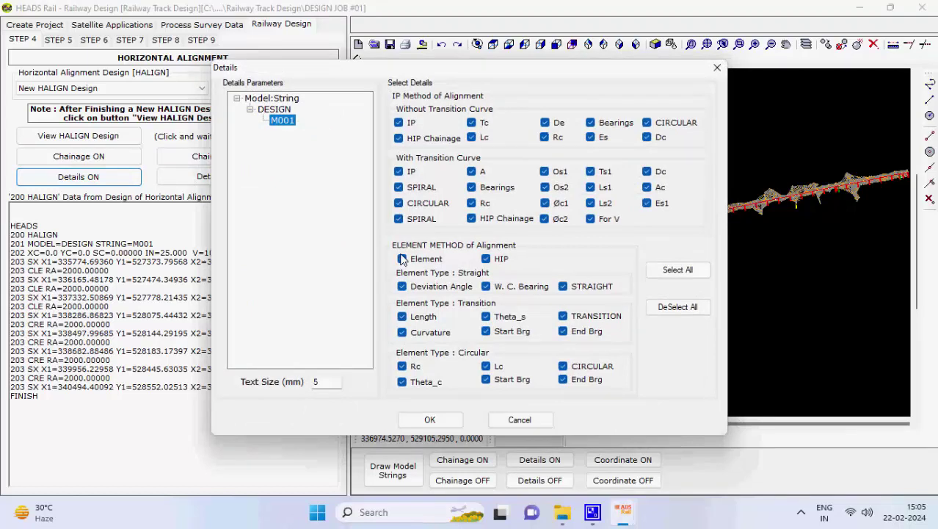
pyautogui.click(402, 259)
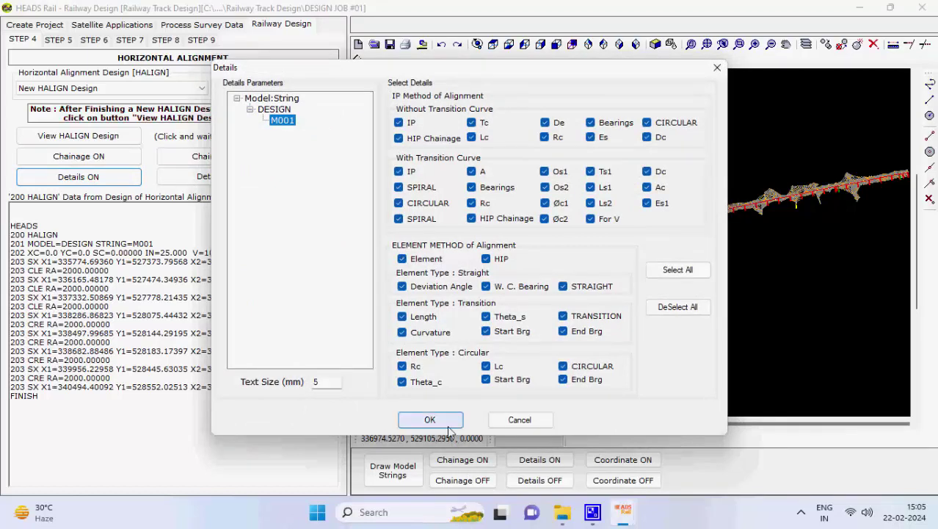
pyautogui.click(432, 420)
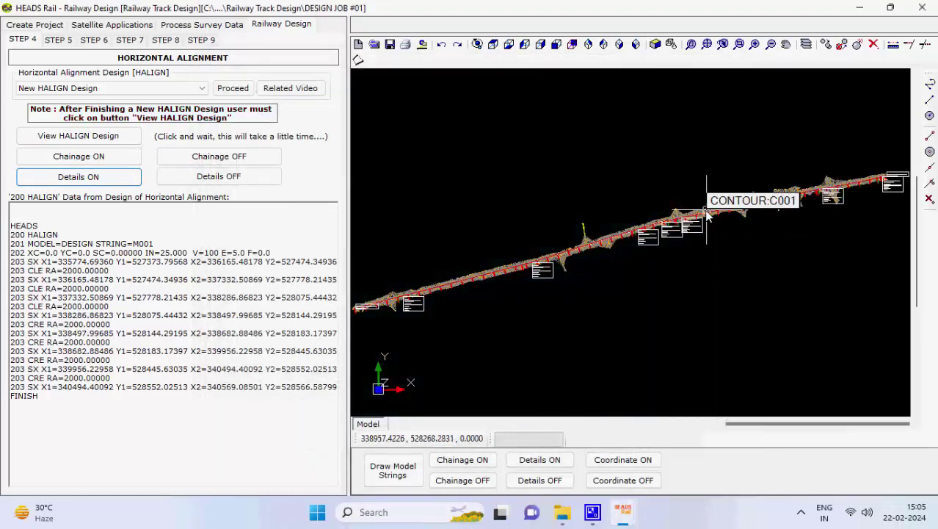
pyautogui.scroll(5, 666, 236)
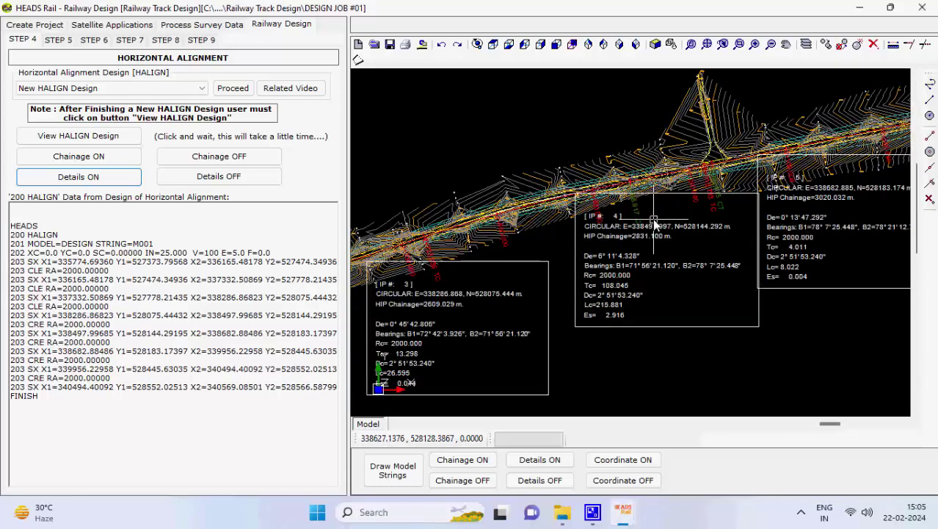
pyautogui.scroll(-4, 651, 221)
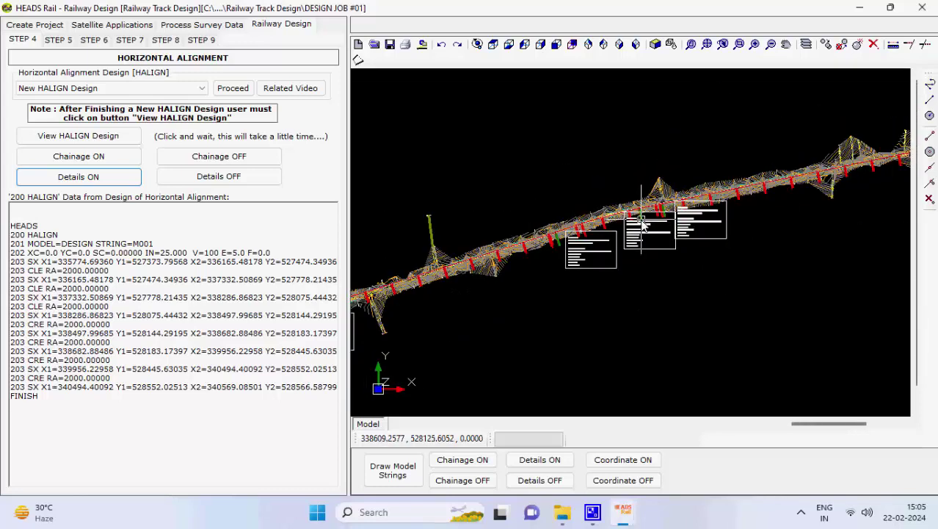
# Create the ground long section for the DESIGN model in the vertical profile stage
pyautogui.click(59, 40)
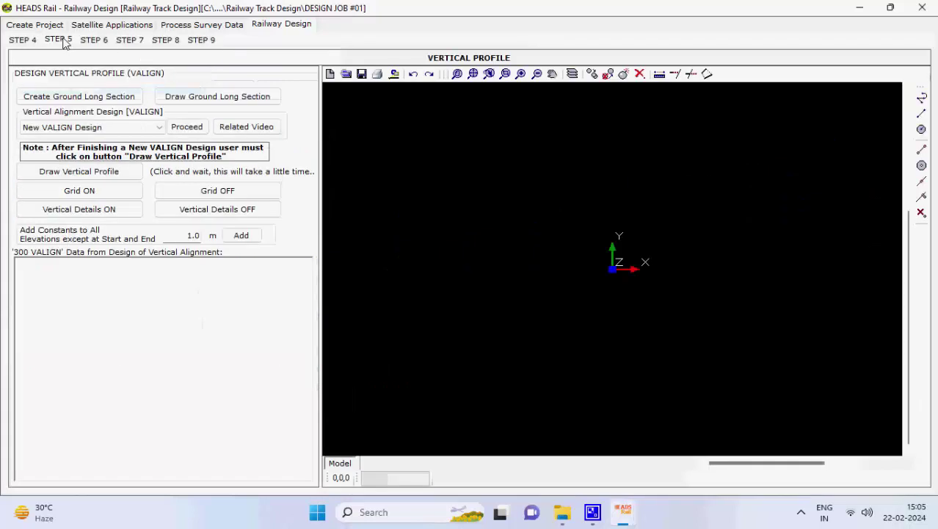
pyautogui.click(127, 97)
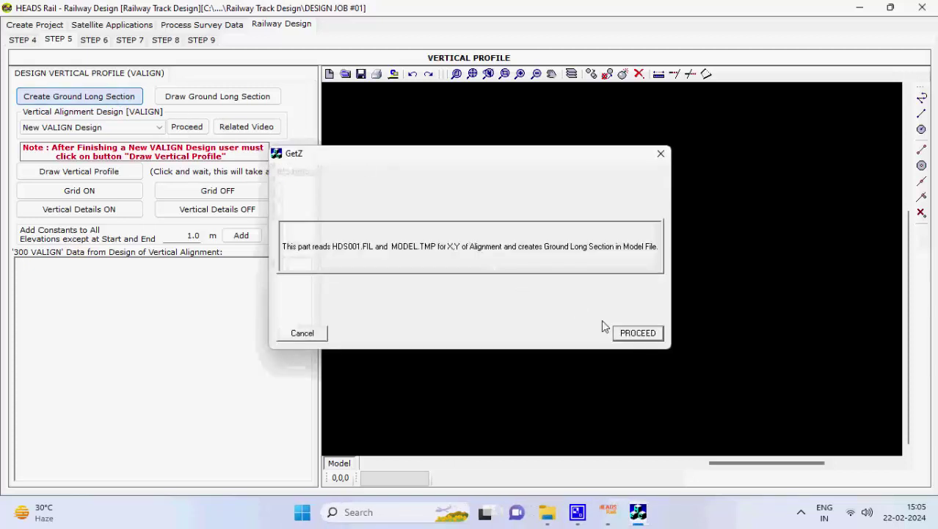
pyautogui.click(635, 334)
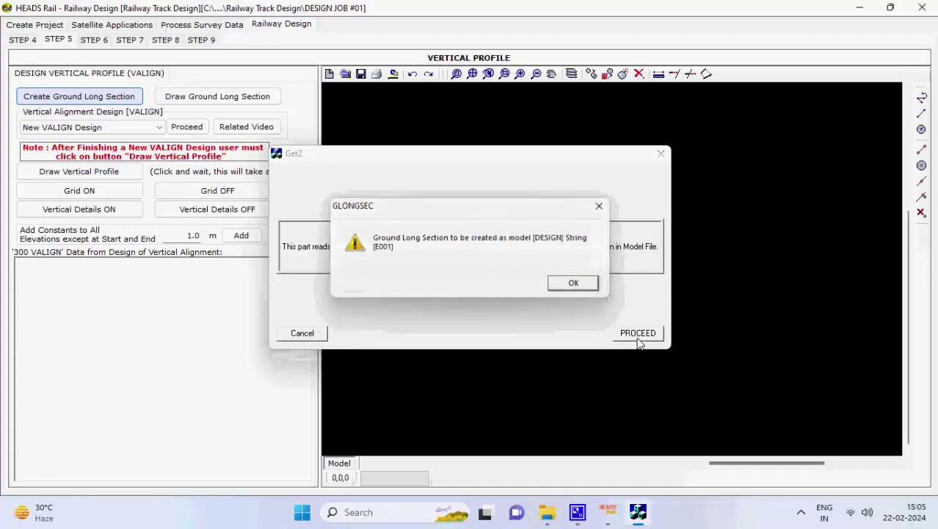
pyautogui.click(574, 284)
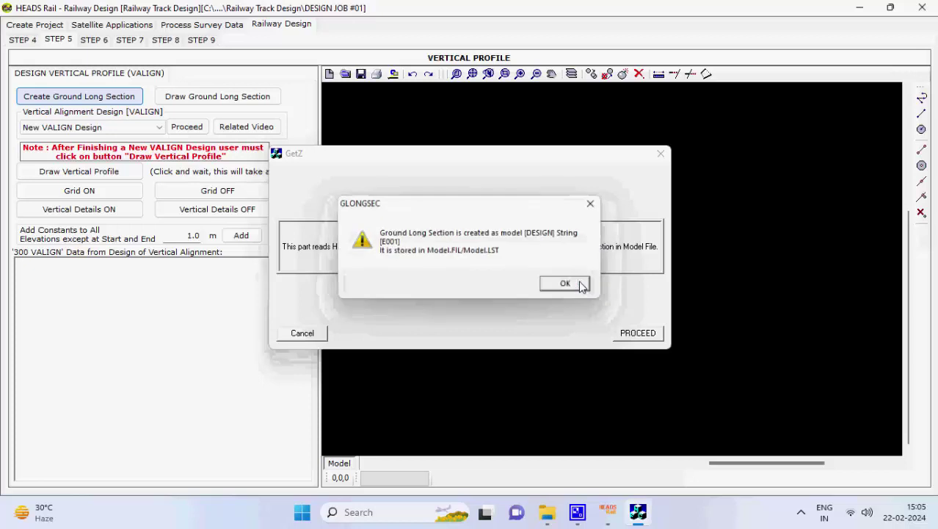
pyautogui.click(577, 281)
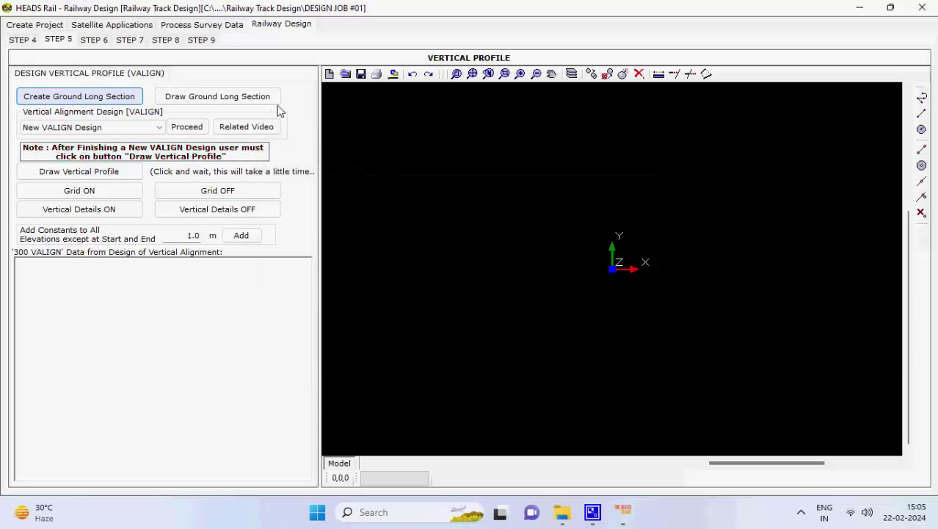
# Draw the ground long section with X scale 1 and Y scale 10
pyautogui.click(268, 103)
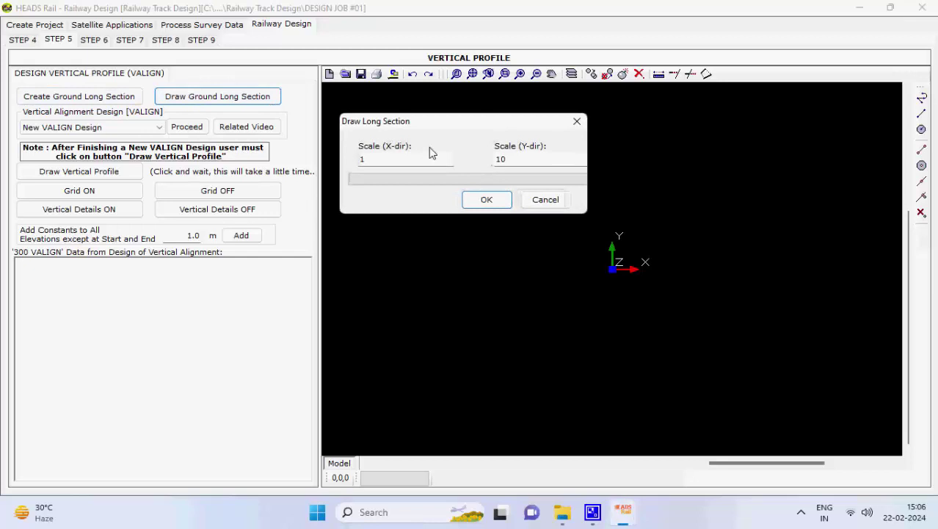
pyautogui.click(487, 200)
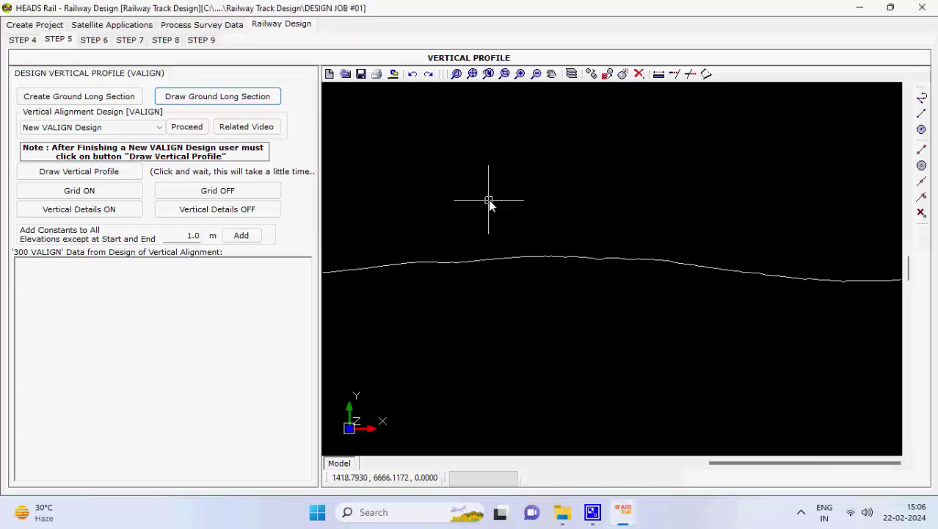
# Choose Process VALIGN Design Data and paste the HEADS to FINISH block from VALIGN Data.TXT into the VALIGN data area
pyautogui.click(159, 129)
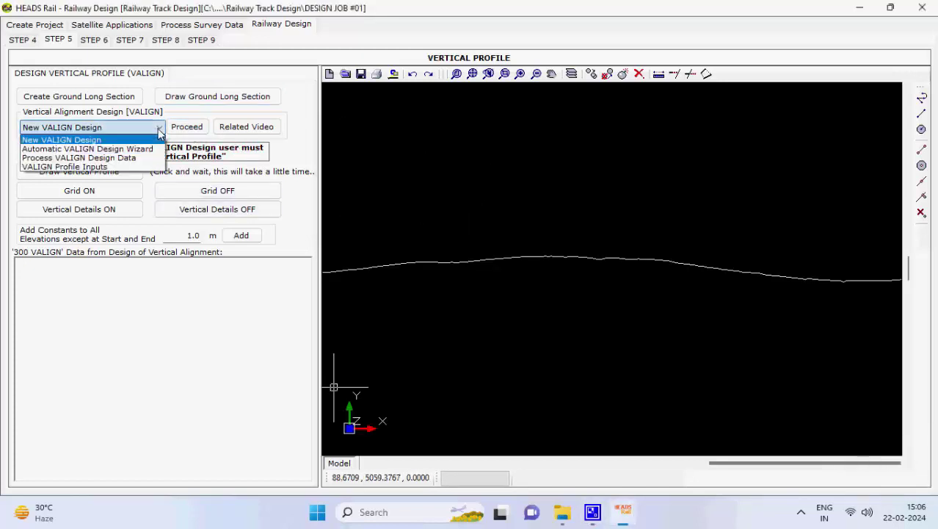
pyautogui.click(147, 158)
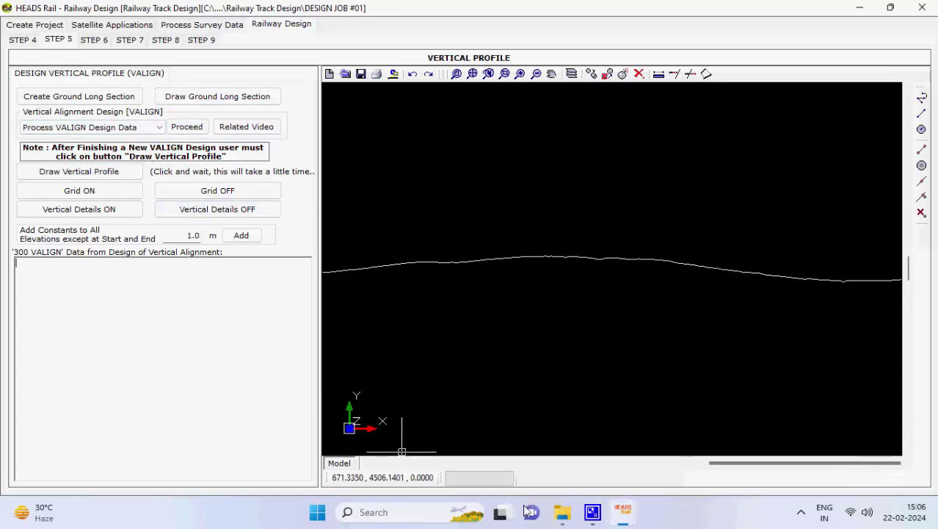
pyautogui.click(558, 501)
pyautogui.click(541, 465)
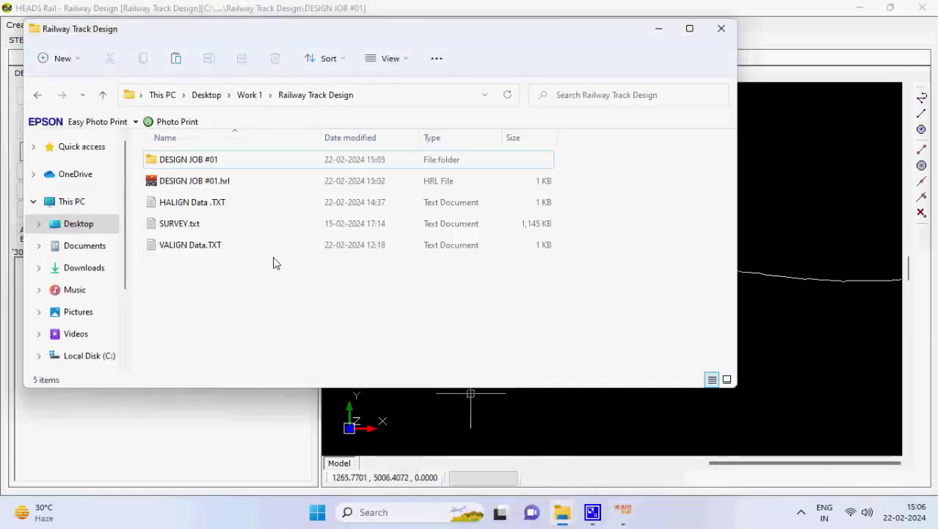
pyautogui.click(292, 255)
pyautogui.doubleClick(293, 255)
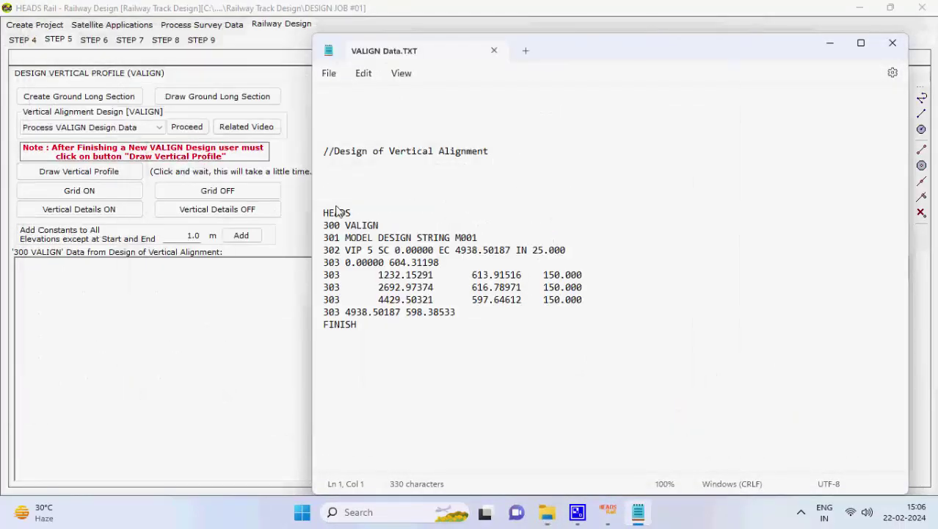
pyautogui.moveTo(325, 200); pyautogui.dragTo(361, 326)
pyautogui.hotkey('ctrl', 'c')
pyautogui.click(495, 50)
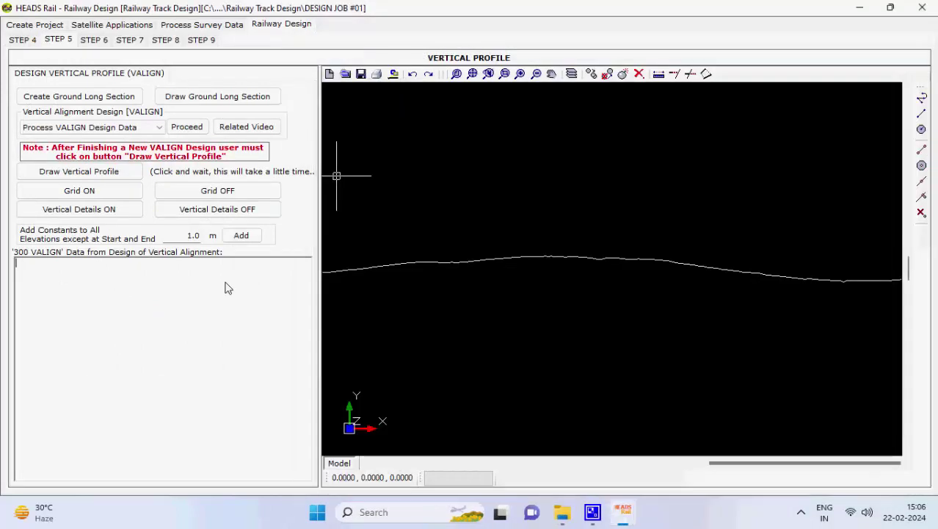
pyautogui.hotkey('ctrl', 'v')
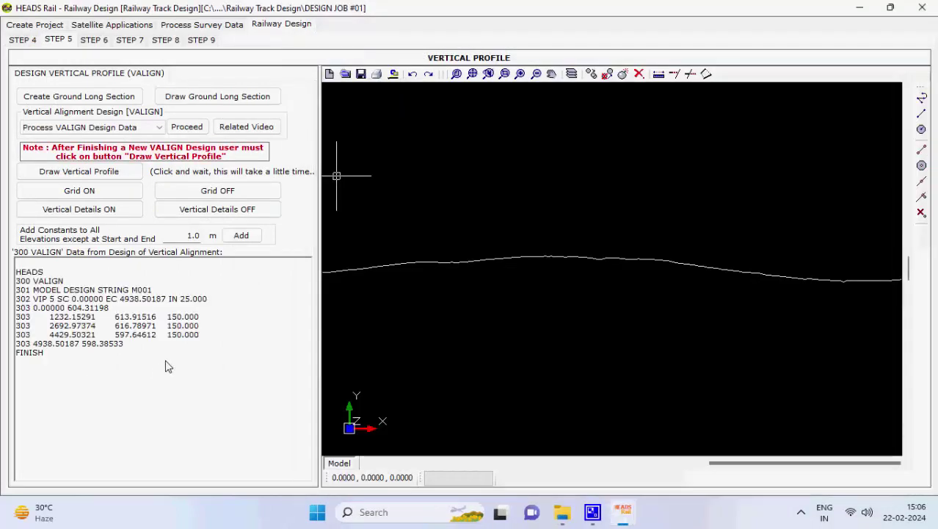
# Process the pasted VALIGN data for model DESIGN, string M001, and finish the Valign process
pyautogui.click(186, 128)
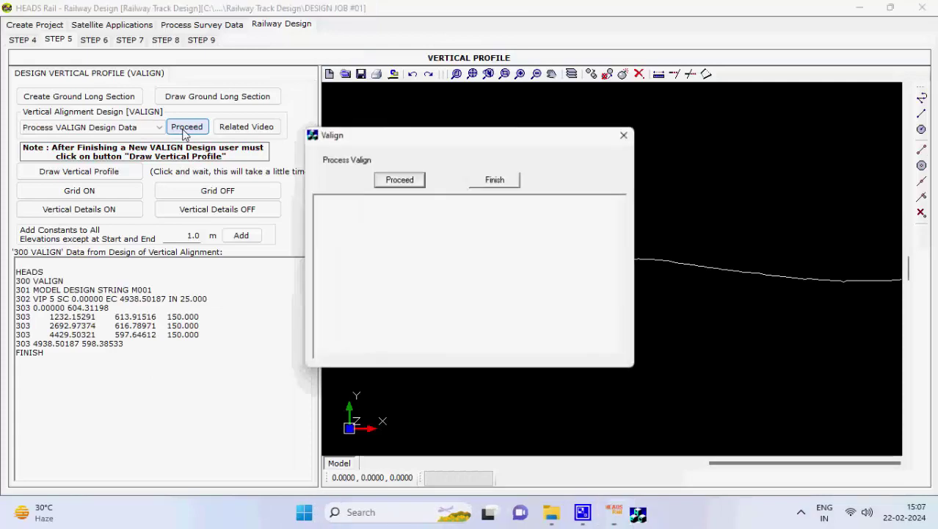
pyautogui.click(413, 184)
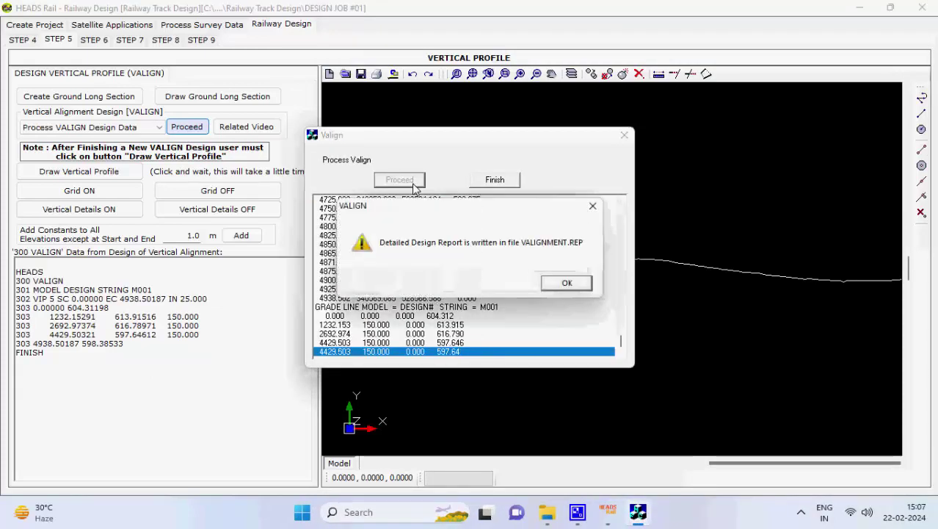
pyautogui.click(564, 284)
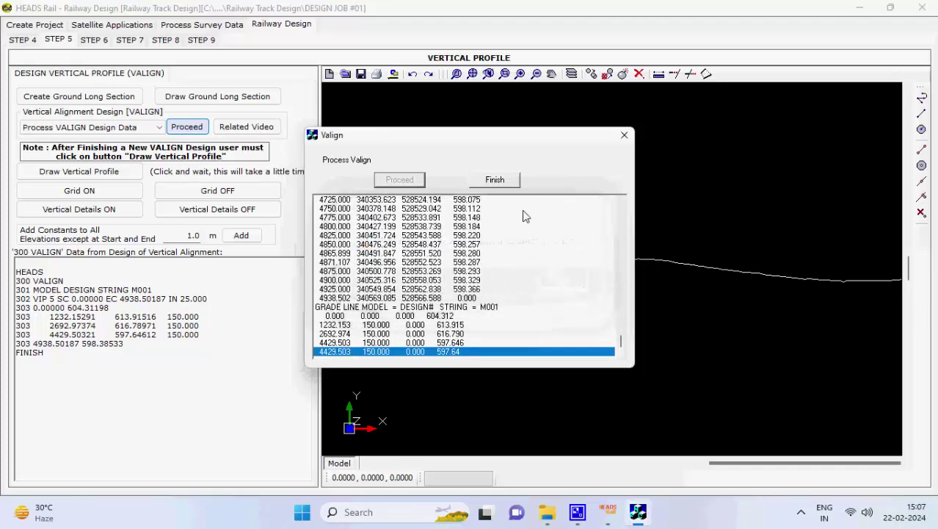
pyautogui.click(505, 184)
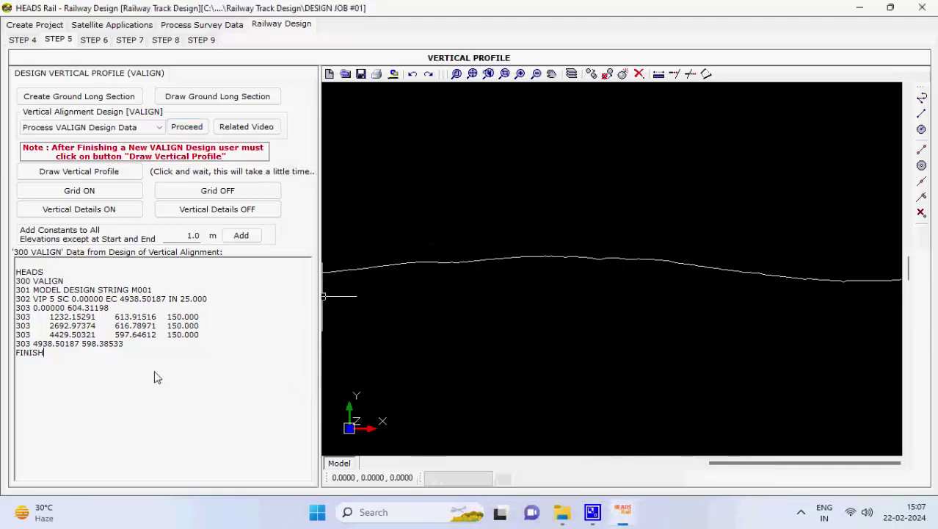
# Clear the VALIGN data text and start a New VALIGN Design in HEADS Viewer
pyautogui.moveTo(152, 375); pyautogui.dragTo(14, 267)
pyautogui.press('Delete')
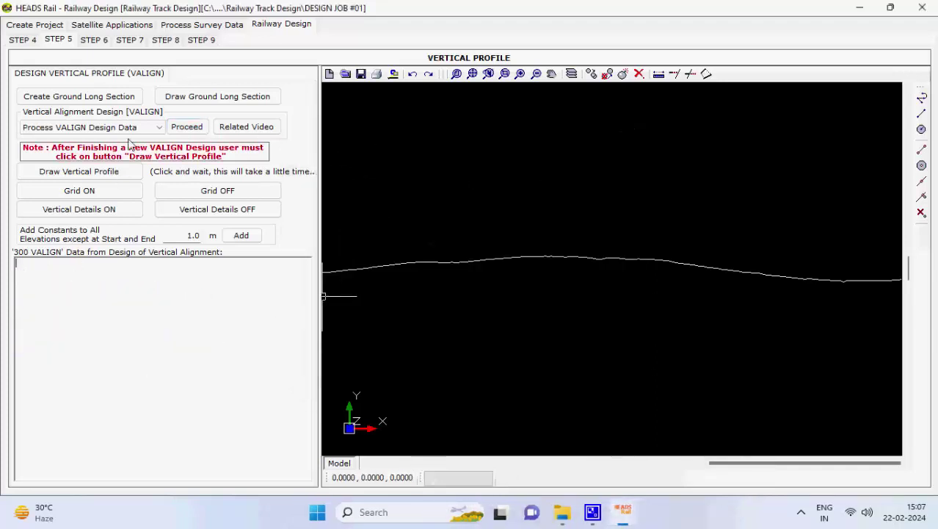
pyautogui.click(160, 130)
pyautogui.click(161, 130)
pyautogui.click(162, 131)
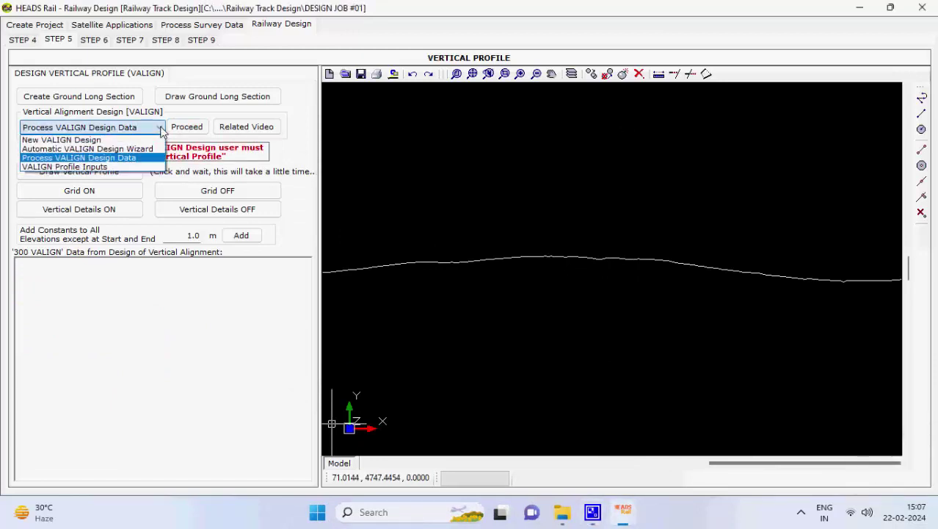
pyautogui.click(147, 138)
pyautogui.click(188, 127)
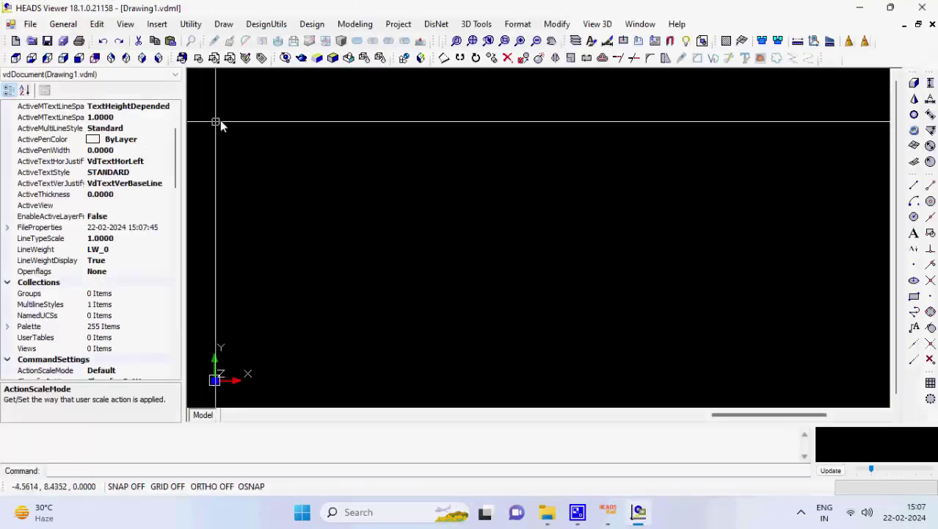
# Draw the ground vertical profile of DESIGN string E001 with X scale 1 and Y scale 10
pyautogui.click(315, 25)
pyautogui.moveTo(393, 57)
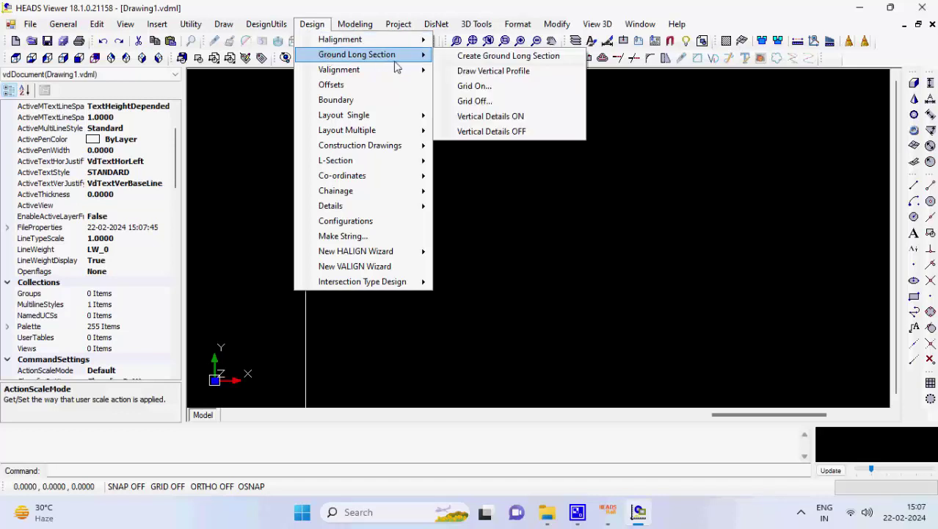
pyautogui.click(545, 71)
pyautogui.click(450, 174)
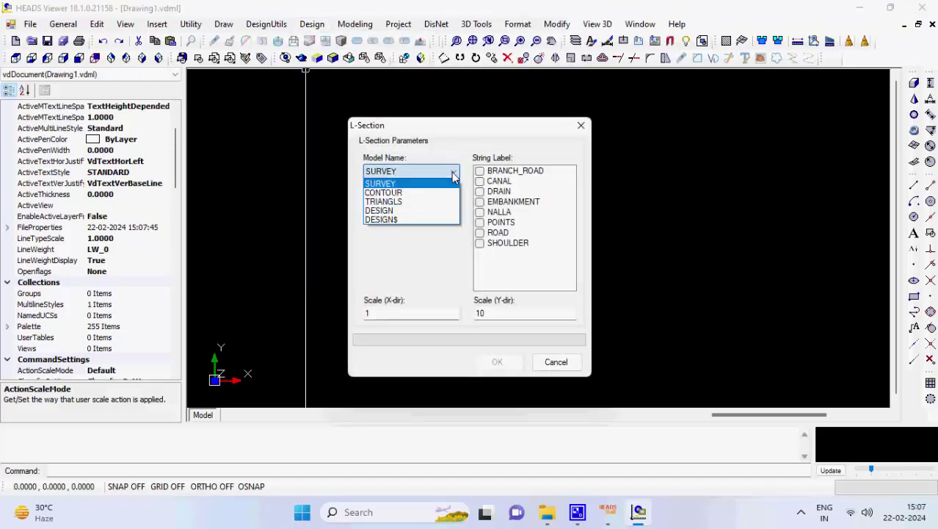
pyautogui.click(428, 211)
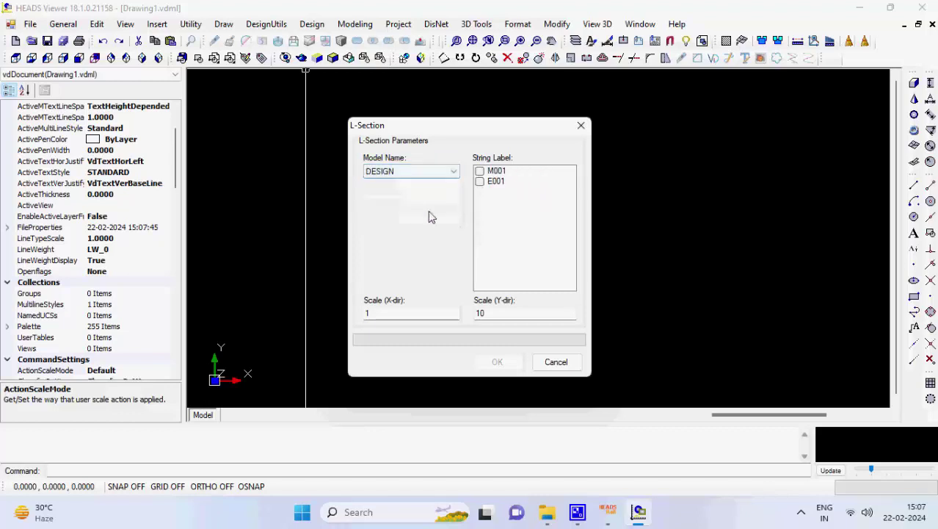
pyautogui.click(480, 182)
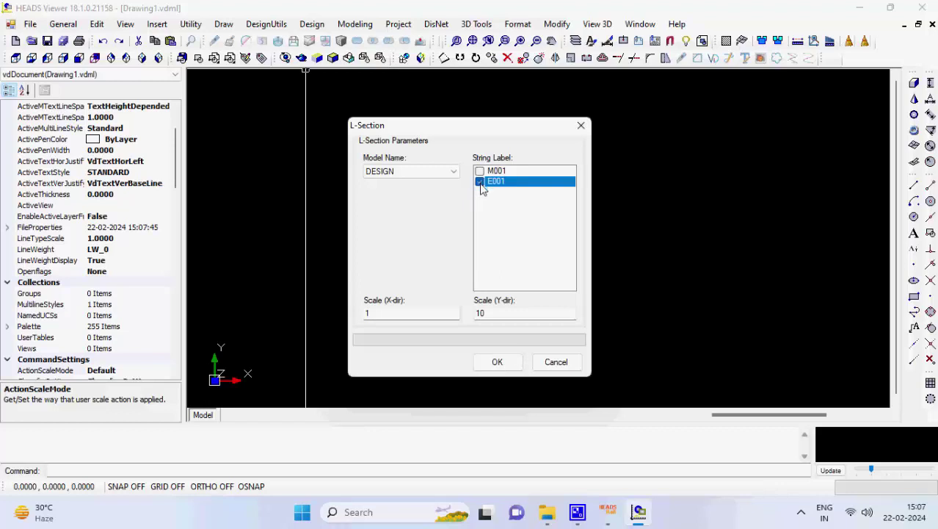
pyautogui.click(495, 362)
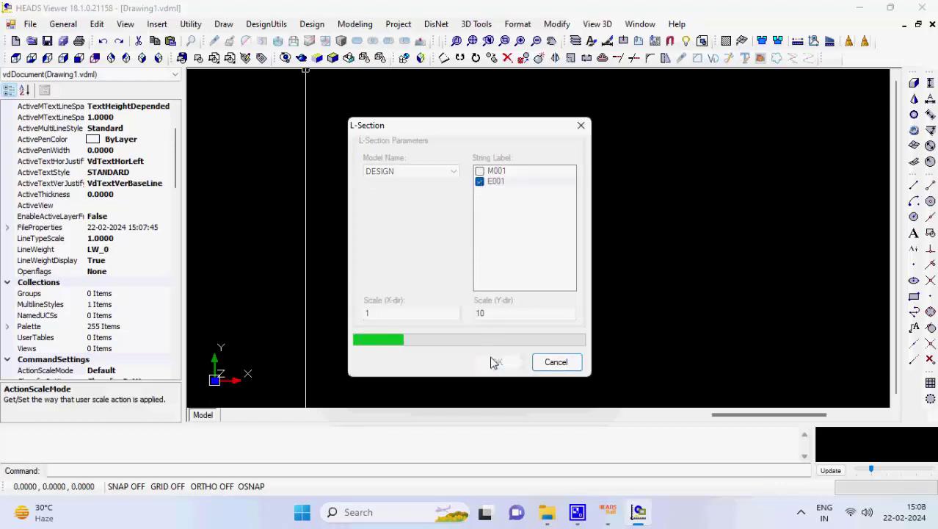
# Draw a polyline between the ground profile's snapped endpoints through about (1282, 6120), (2200, 6162), (3327, 6085) and (4447, 5966)
pyautogui.scroll(-2, 503, 323)
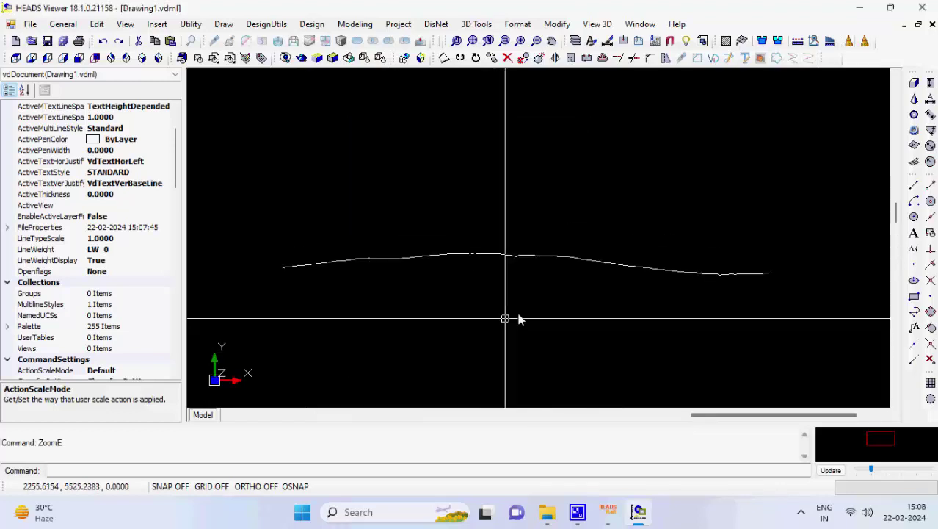
pyautogui.click(914, 313)
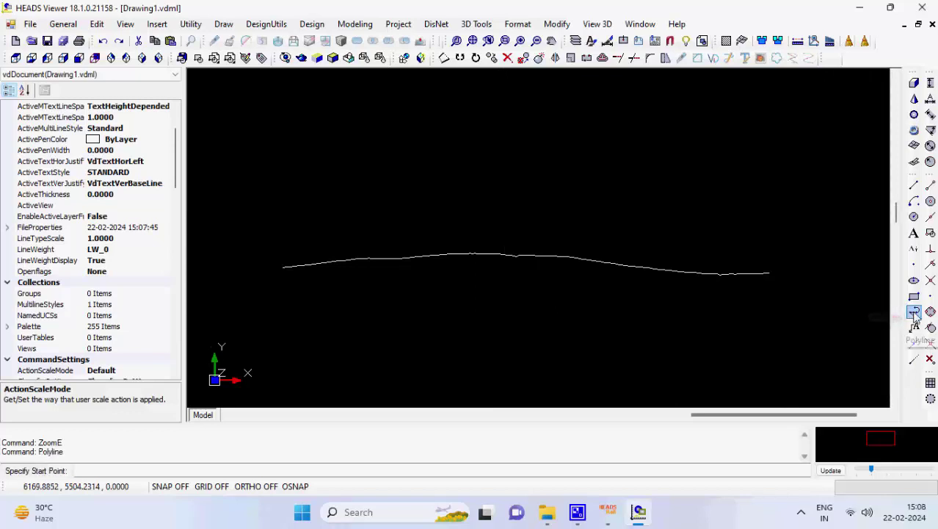
pyautogui.click(930, 185)
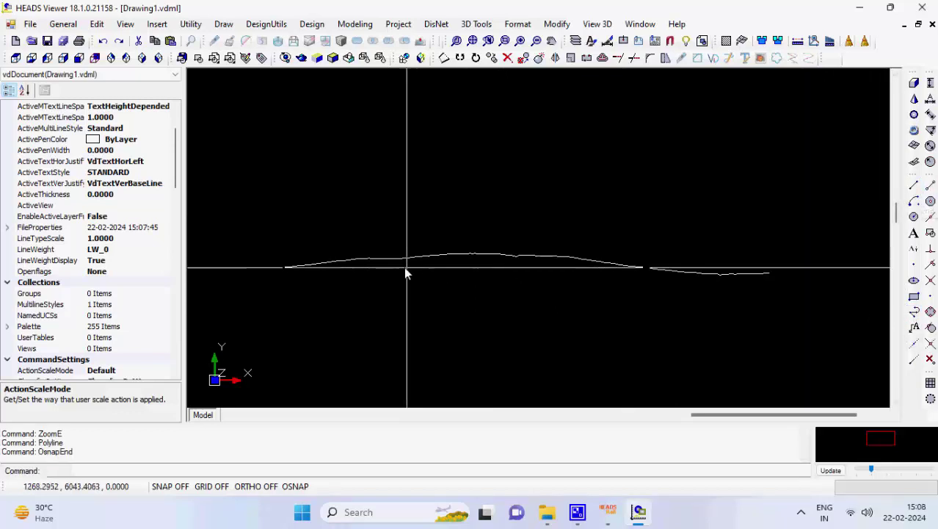
pyautogui.click(282, 268)
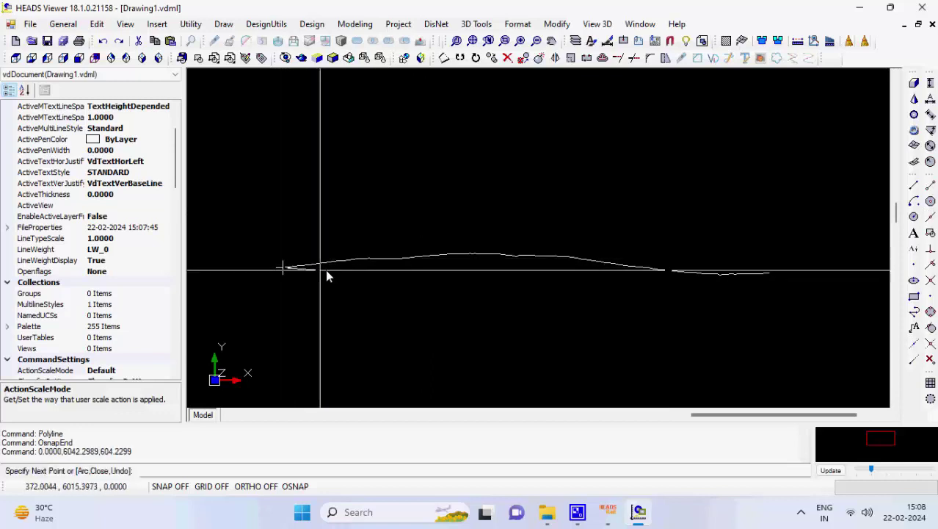
pyautogui.click(410, 259)
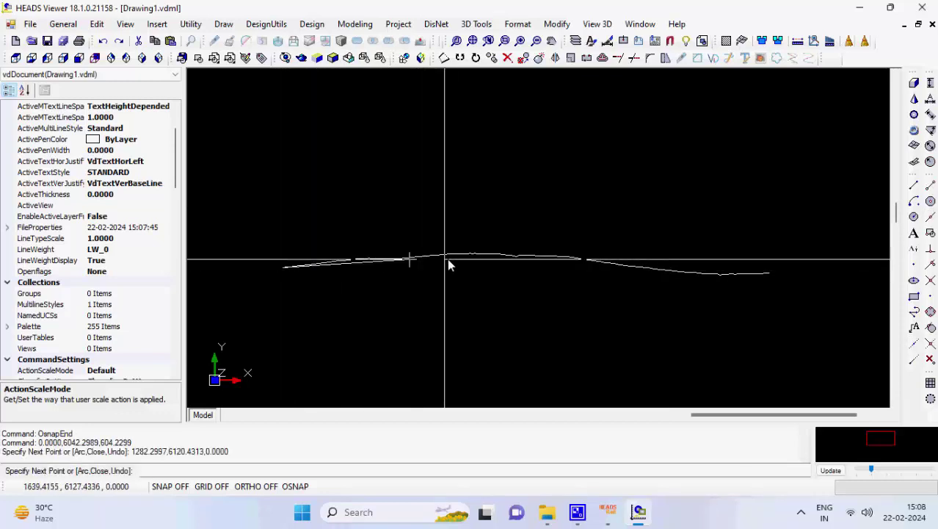
pyautogui.click(500, 257)
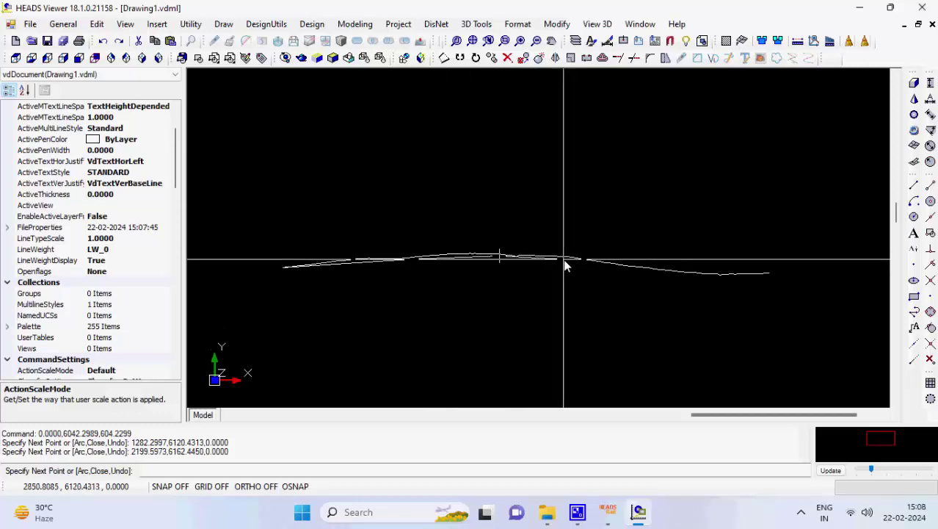
pyautogui.click(609, 263)
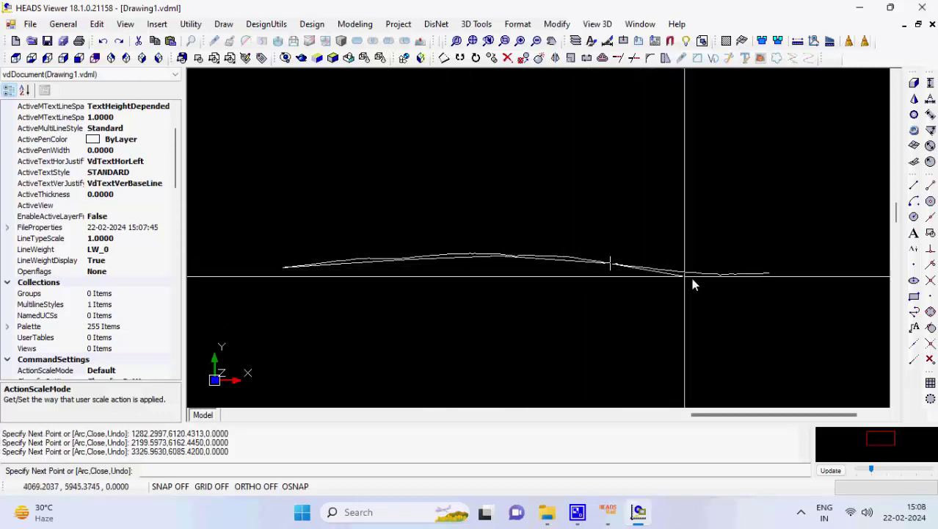
pyautogui.click(721, 275)
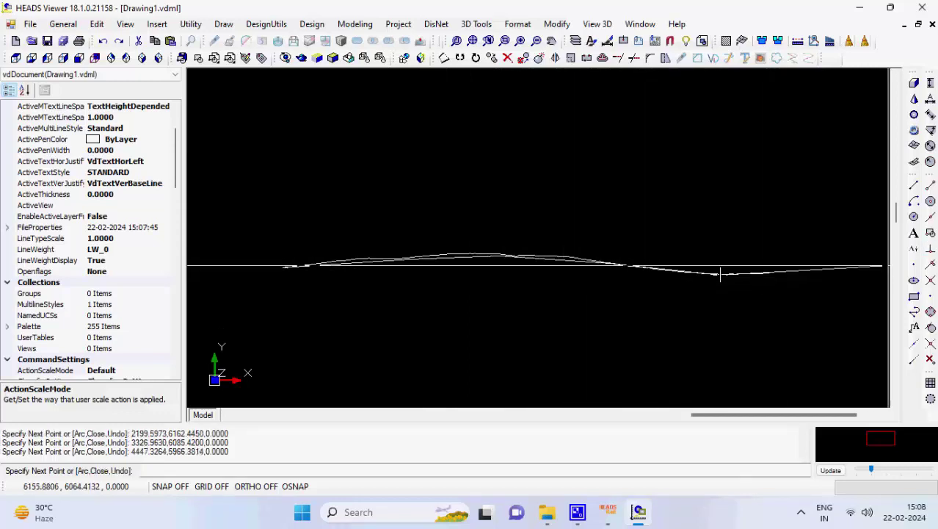
pyautogui.click(931, 186)
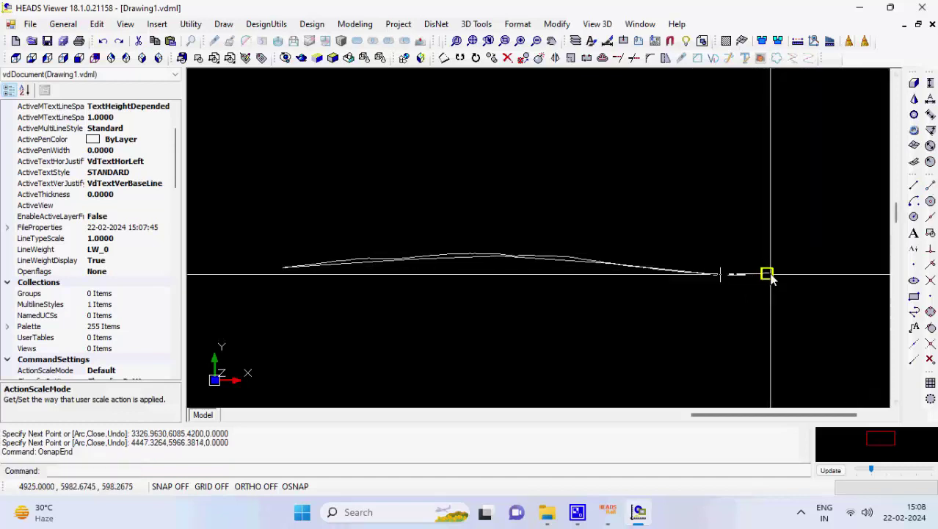
pyautogui.scroll(4, 770, 273)
pyautogui.scroll(2, 771, 272)
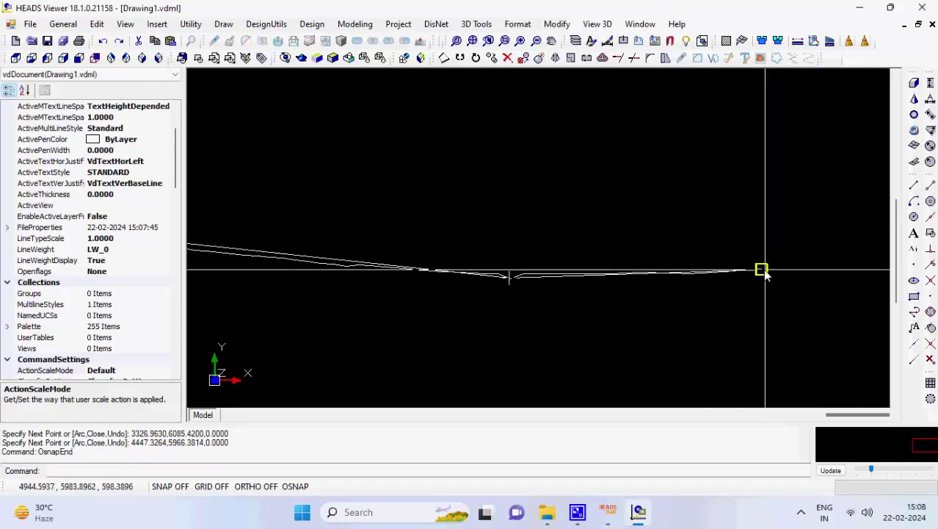
pyautogui.click(763, 270)
pyautogui.press('Escape')
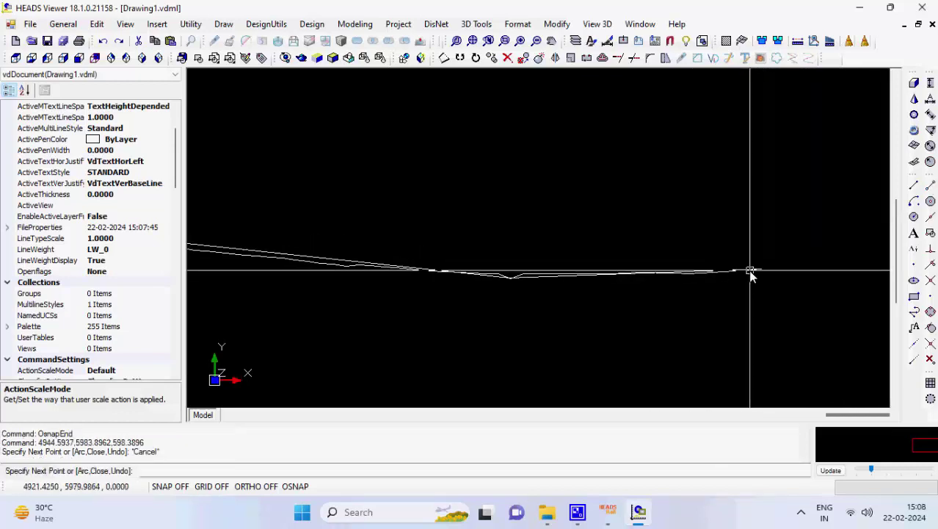
pyautogui.scroll(-6, 572, 183)
pyautogui.scroll(-1, 902, 254)
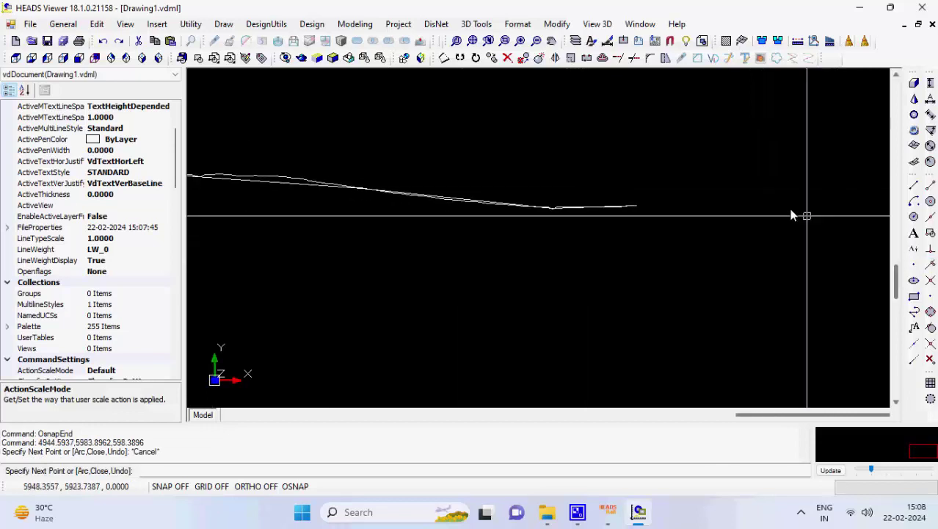
pyautogui.scroll(-2, 771, 206)
pyautogui.scroll(-1, 611, 193)
pyautogui.scroll(-2, 692, 188)
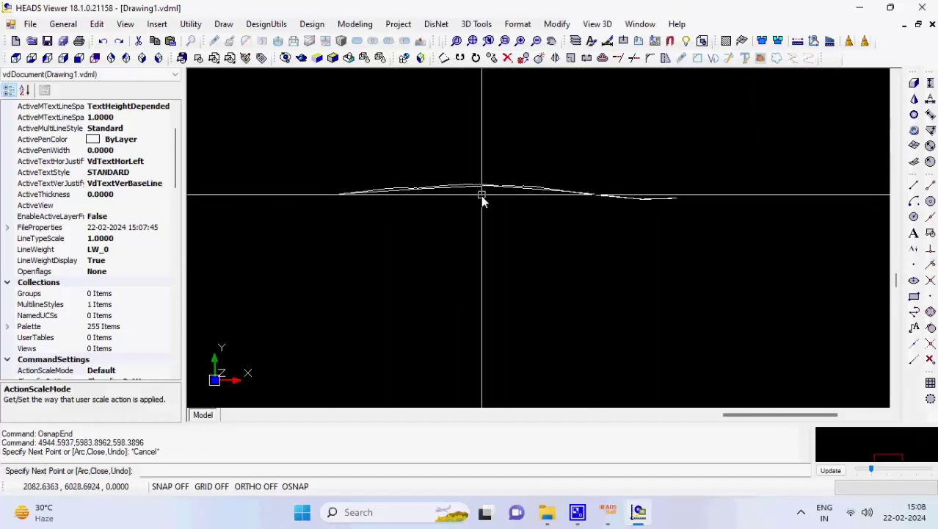
# Create a new VIP design from the drawn polyline for model DESIGN, string M001, with 25 m chainage interval and 150 m curve lengths, and save it
pyautogui.scroll(2, 482, 196)
pyautogui.scroll(1, 474, 173)
pyautogui.click(313, 23)
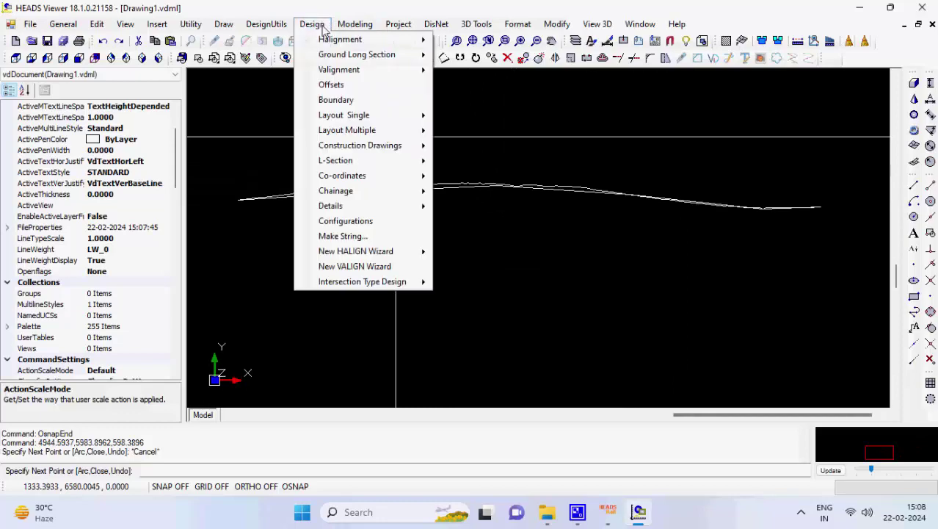
pyautogui.moveTo(339, 69)
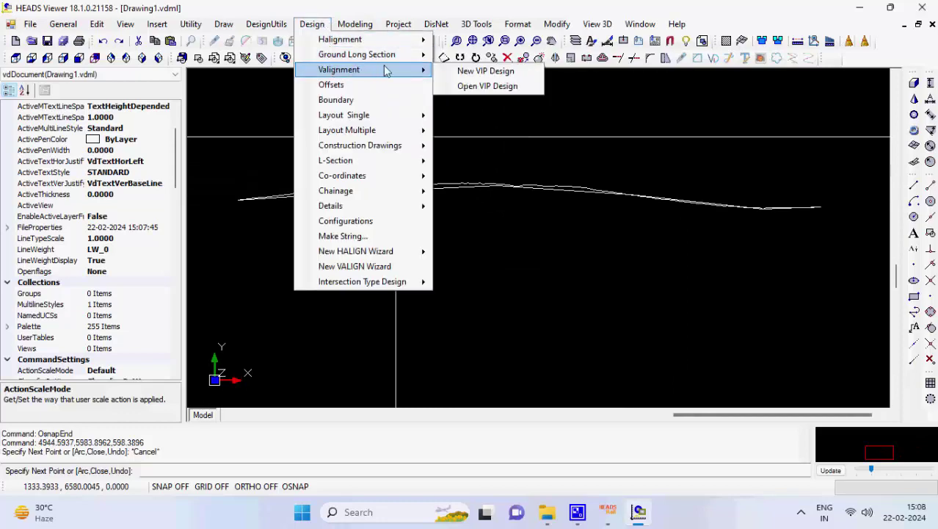
pyautogui.click(482, 71)
pyautogui.click(423, 193)
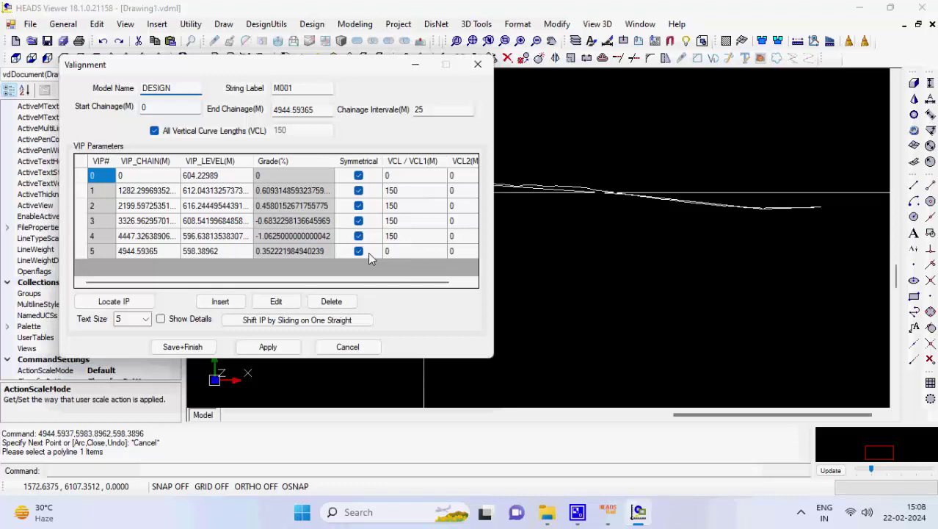
pyautogui.click(276, 349)
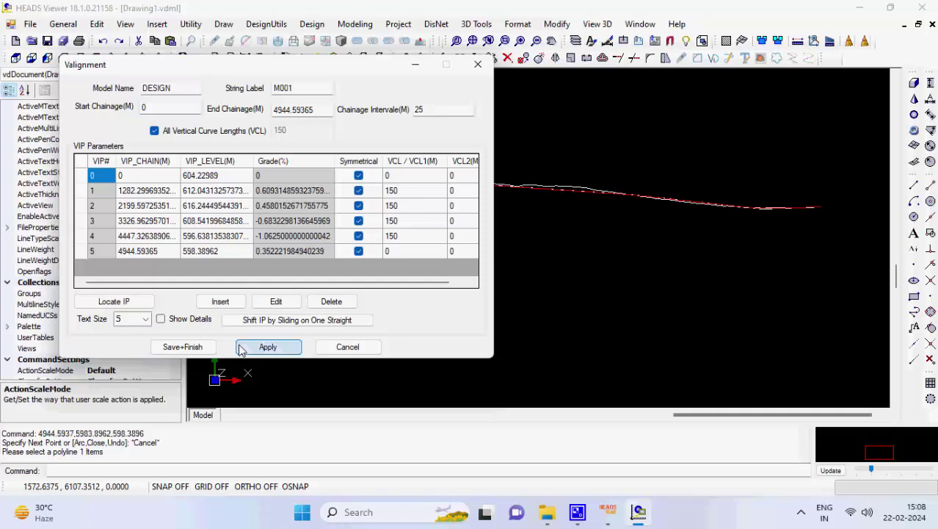
pyautogui.click(192, 346)
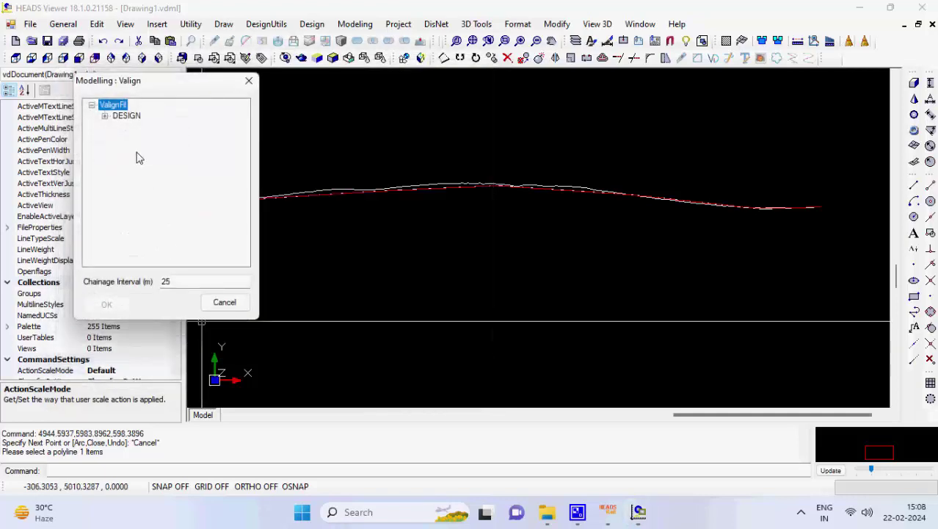
# Process the Valign model for DESIGN string M001 at a 25 m chainage interval and return to HEADS Rail
pyautogui.click(105, 117)
pyautogui.click(130, 118)
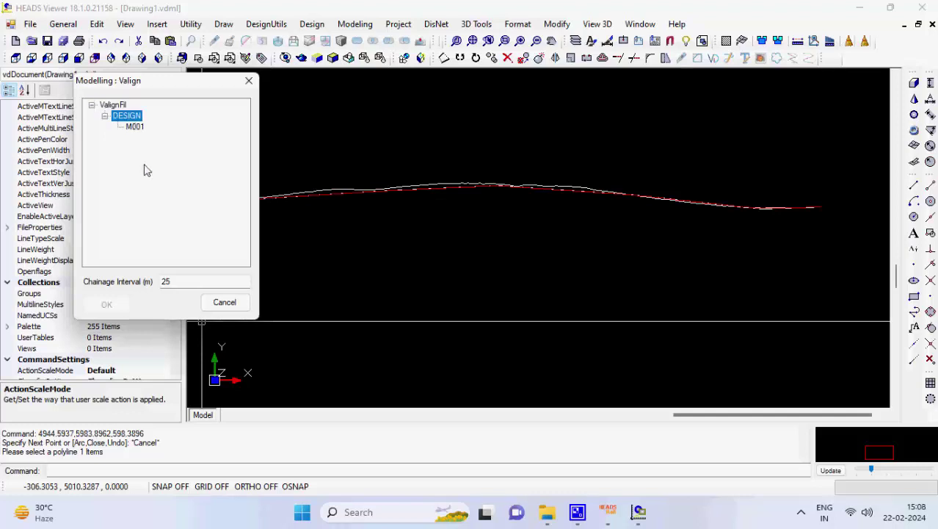
pyautogui.click(137, 128)
pyautogui.click(119, 306)
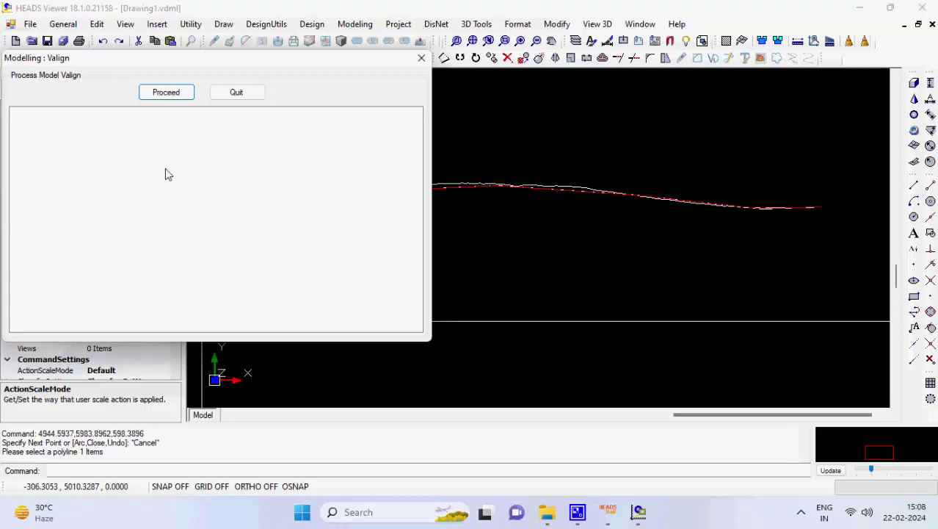
pyautogui.click(181, 94)
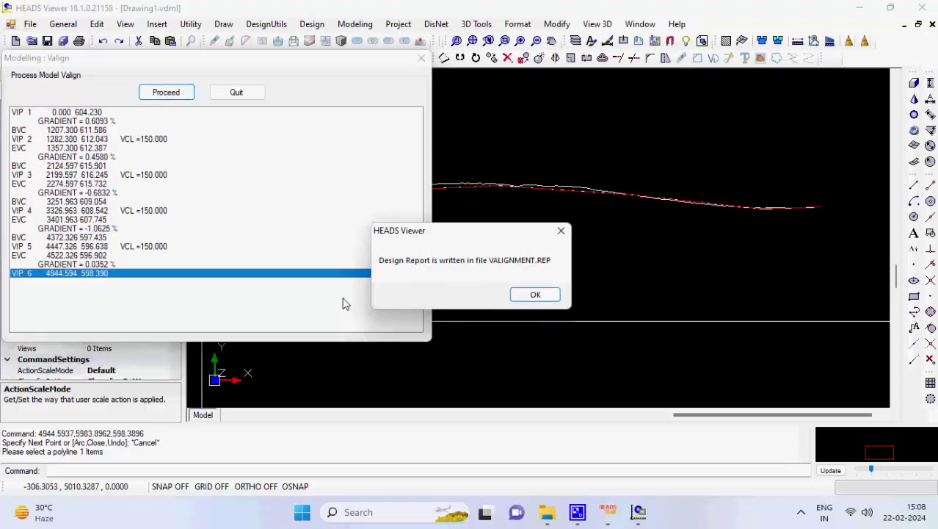
pyautogui.click(540, 295)
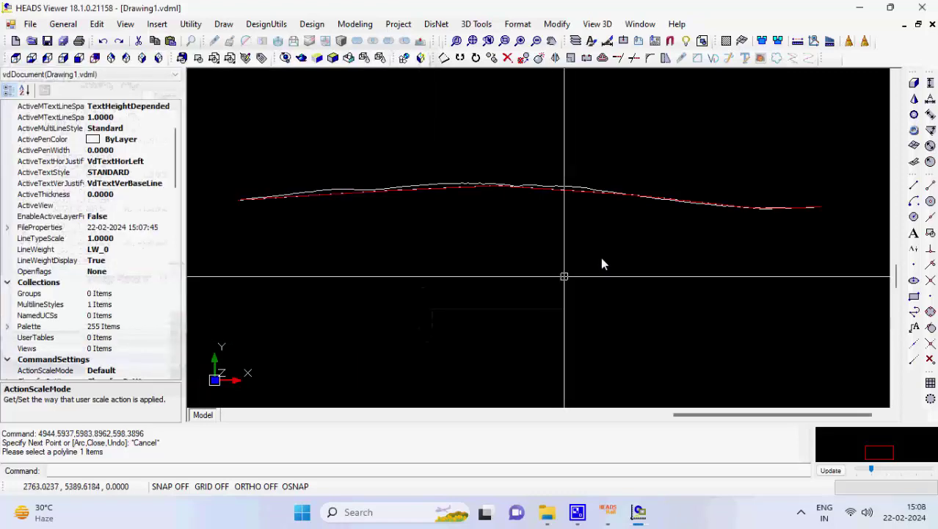
pyautogui.click(923, 7)
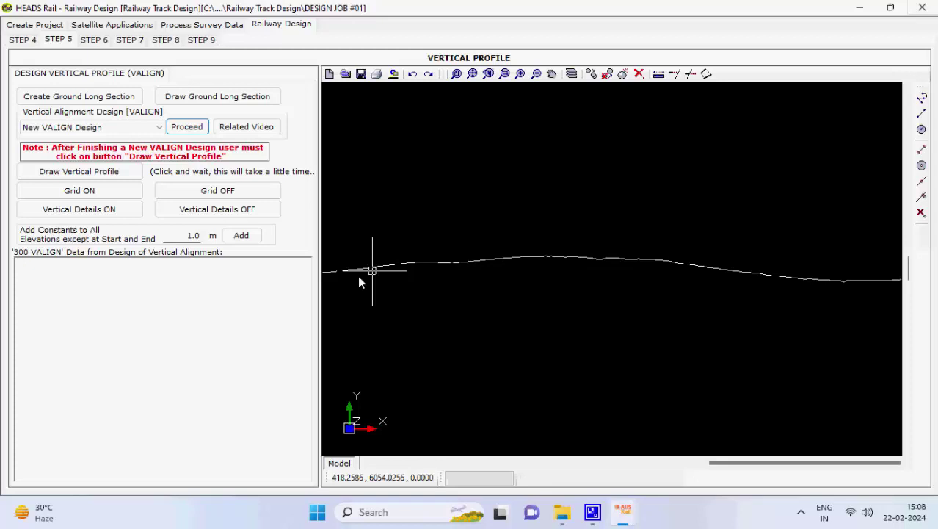
# Draw the vertical profile of DESIGN string M001 with X scale 1 and Y scale 10
pyautogui.click(131, 172)
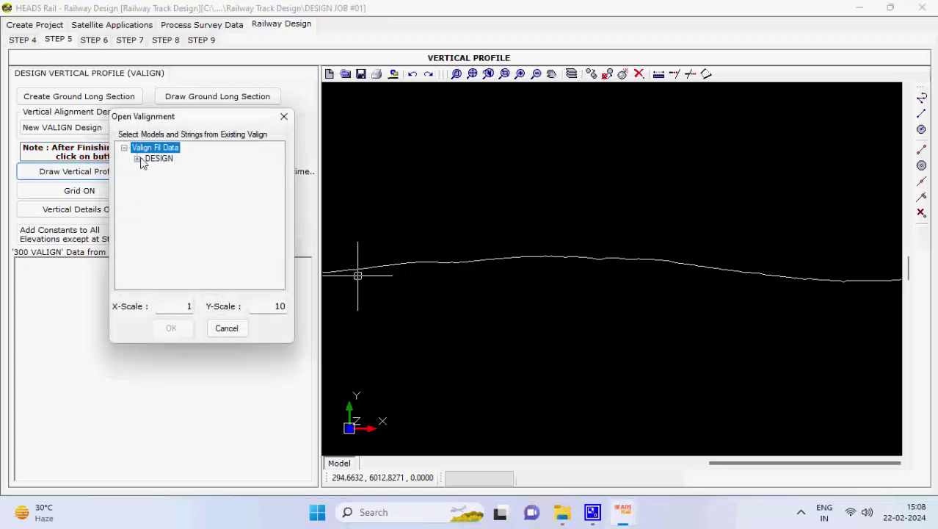
pyautogui.click(137, 159)
pyautogui.click(167, 169)
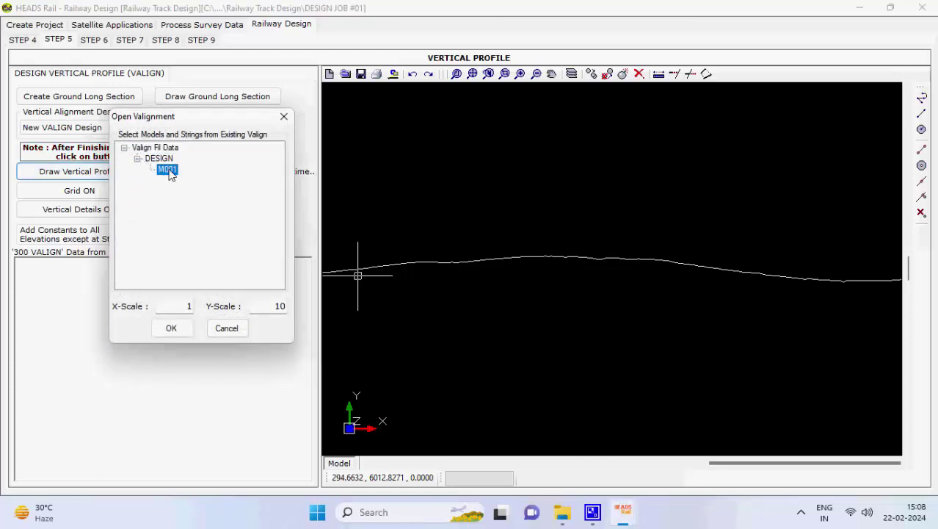
pyautogui.click(175, 331)
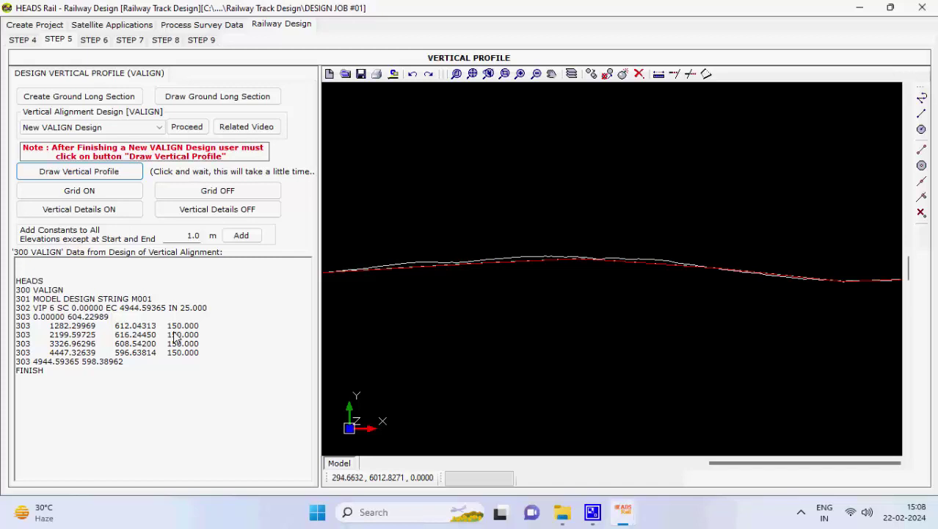
# Show the grid on the vertical profile with chainage interval 50, level interval 5, text size 10 and DarkGray text
pyautogui.click(136, 193)
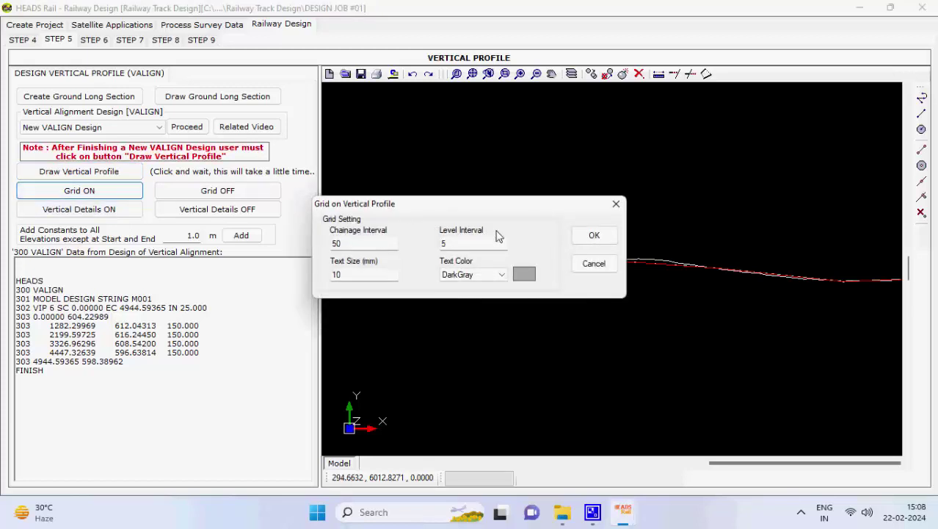
pyautogui.click(595, 235)
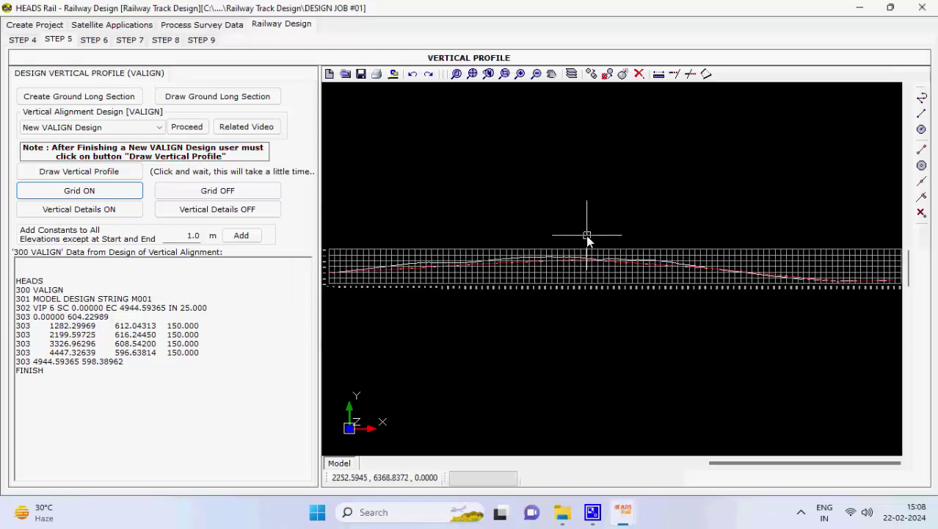
pyautogui.scroll(3, 461, 265)
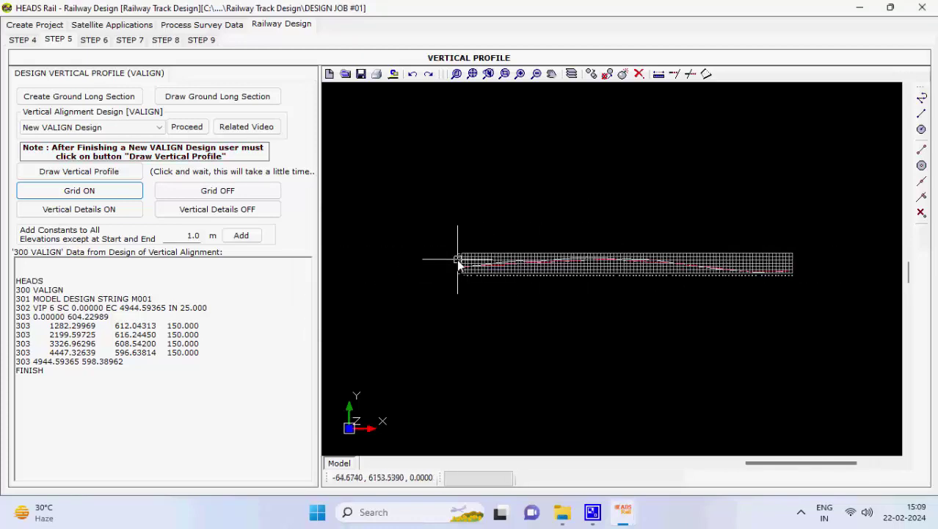
pyautogui.scroll(1, 460, 261)
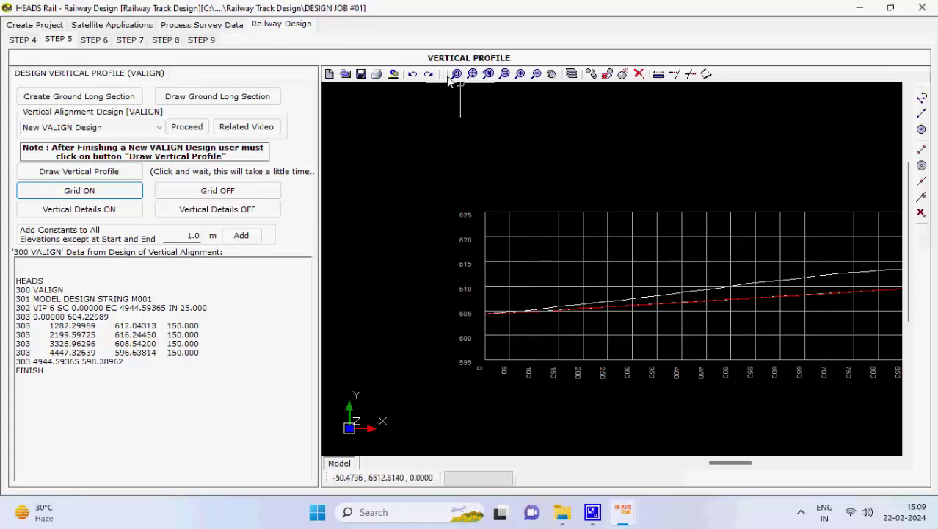
pyautogui.click(472, 74)
# Show the vertical curve details for DESIGN string M001 with text size 5 mm and inspect a VIP detail box
pyautogui.click(131, 209)
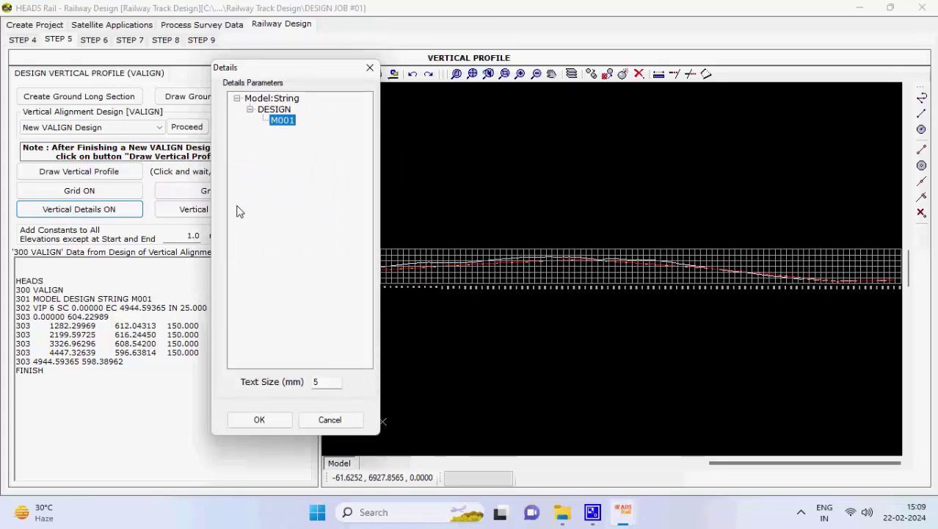
pyautogui.click(266, 418)
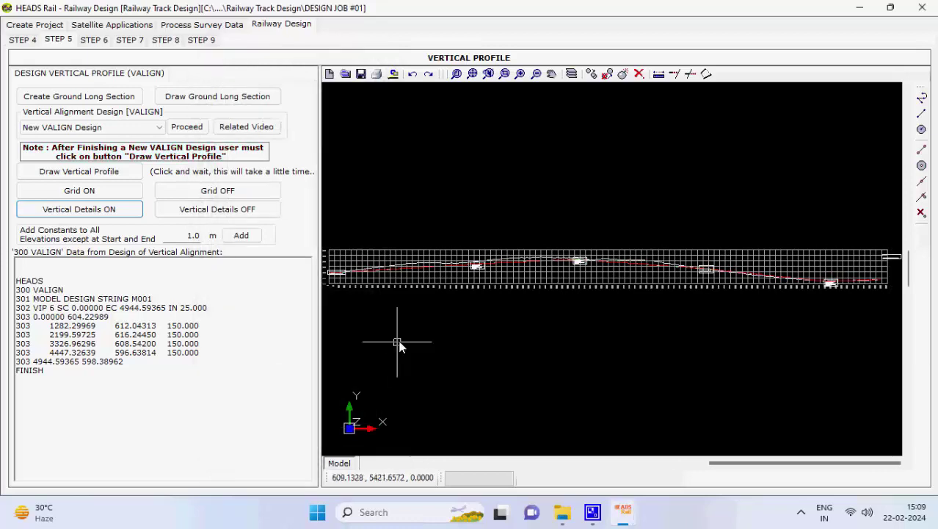
pyautogui.scroll(1, 504, 247)
pyautogui.scroll(1, 421, 288)
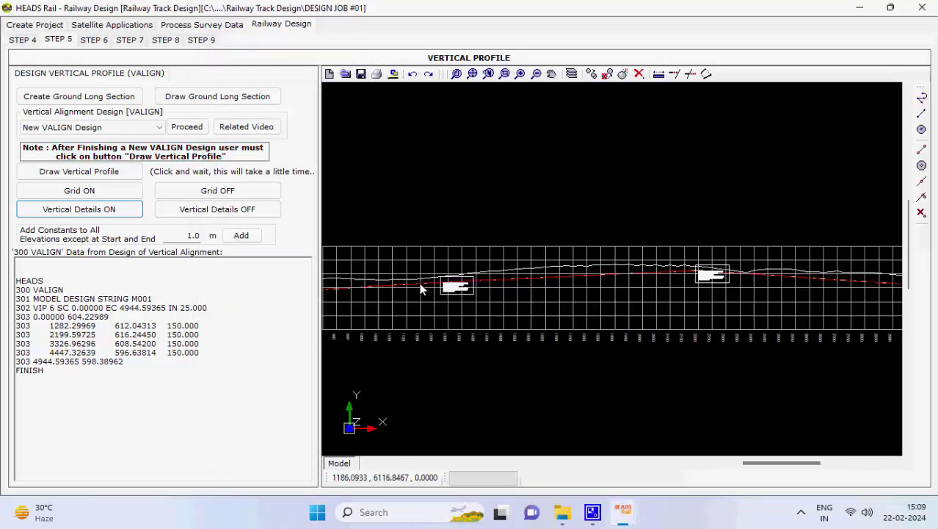
pyautogui.scroll(1, 433, 290)
pyautogui.scroll(1, 461, 273)
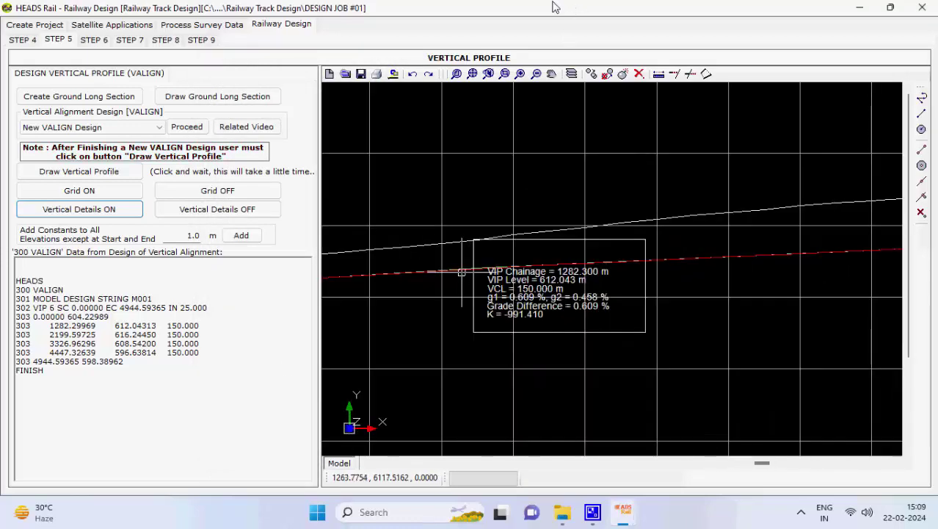
pyautogui.click(472, 73)
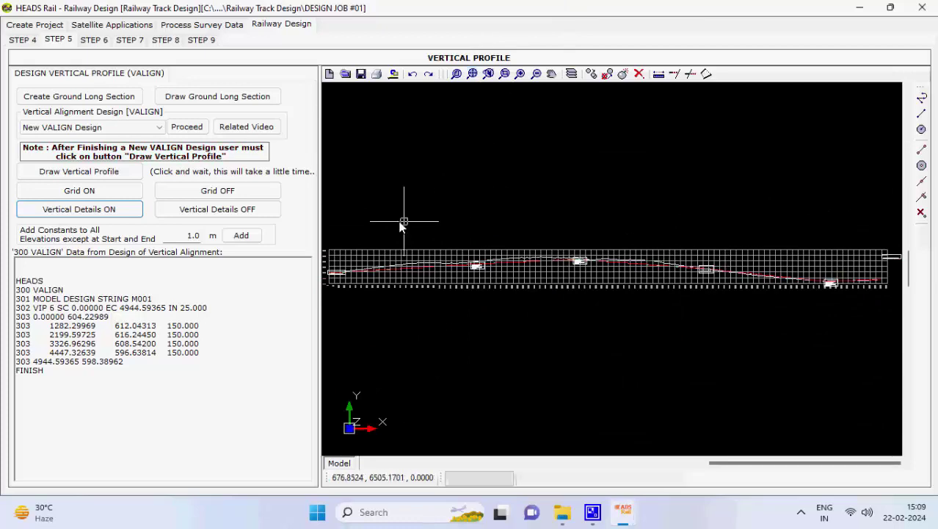
# In the cross section design stage, view the typical cross section drawing and select the Broad Gauge Railway Track 1.676 metres gauge
pyautogui.click(94, 40)
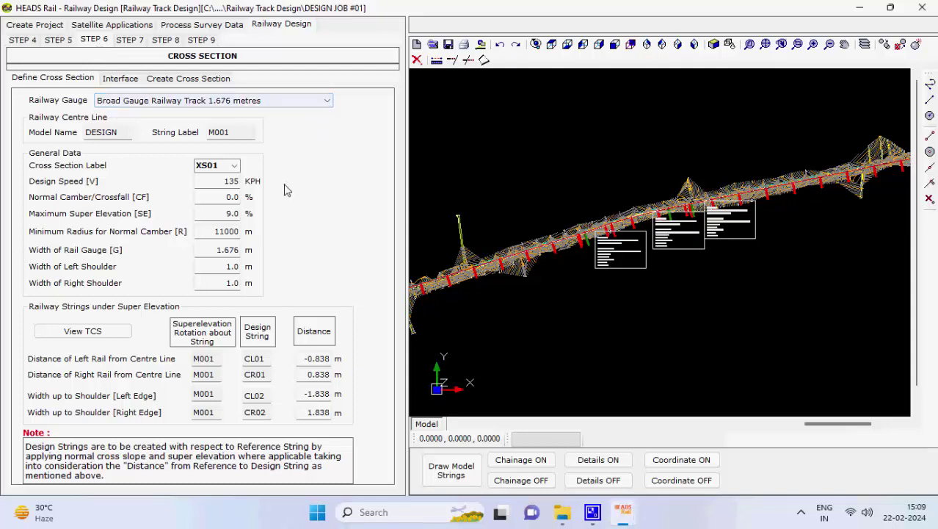
pyautogui.click(131, 335)
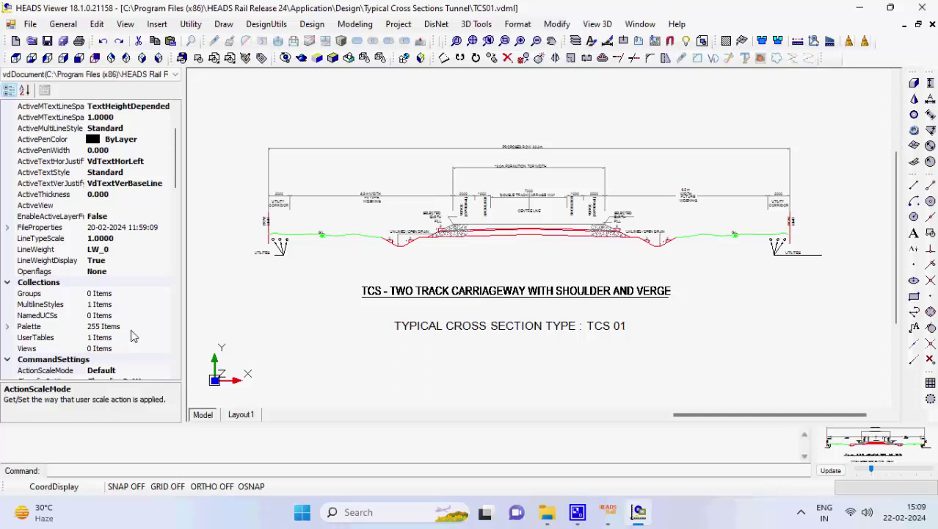
pyautogui.click(922, 7)
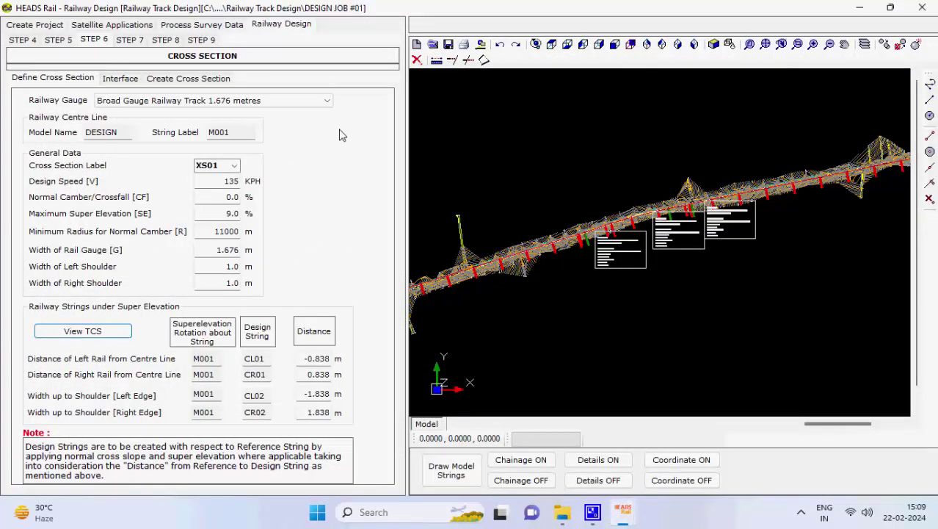
pyautogui.click(329, 101)
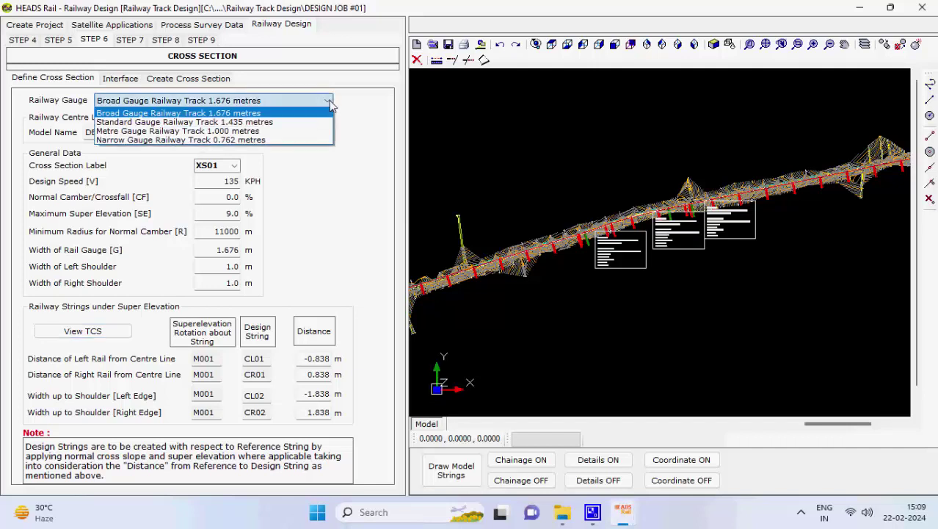
pyautogui.click(327, 114)
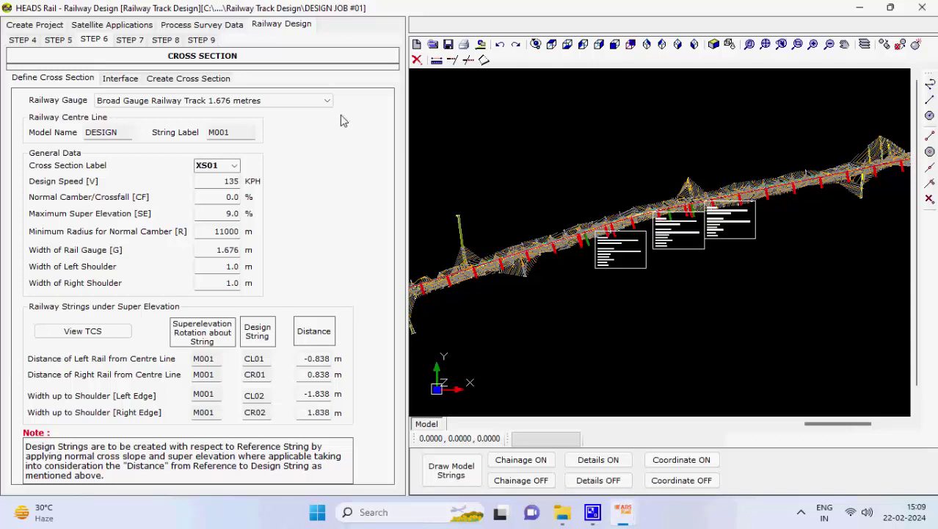
# Start processing all the cross section data and complete the first superelevation computation, for string CL01
pyautogui.click(120, 78)
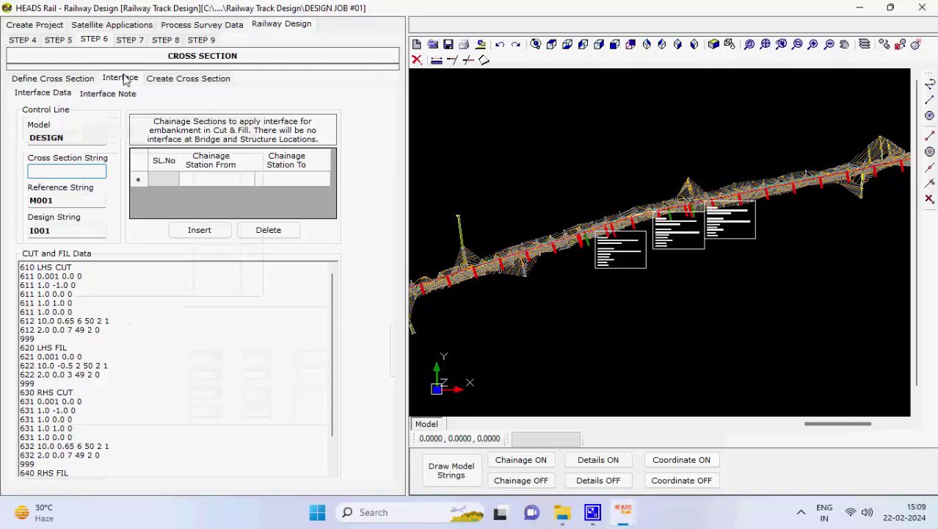
pyautogui.click(188, 78)
pyautogui.click(154, 111)
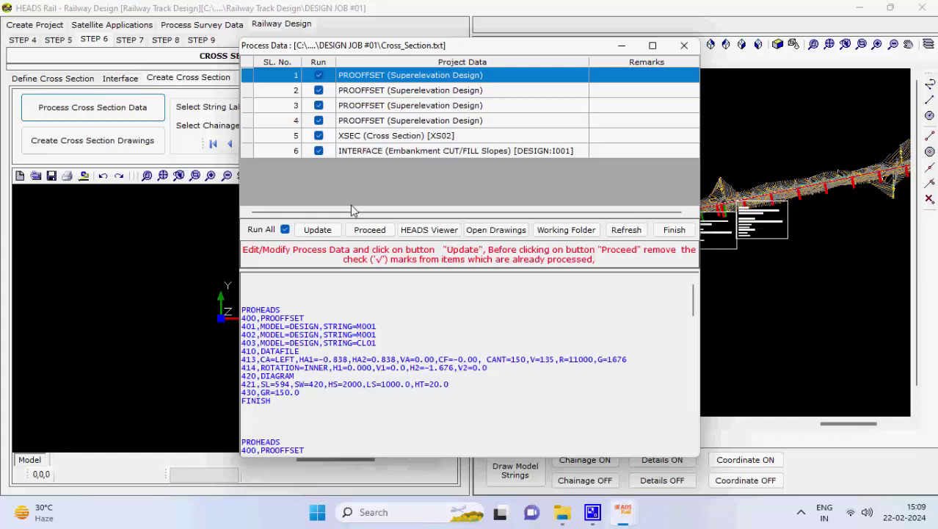
pyautogui.click(371, 229)
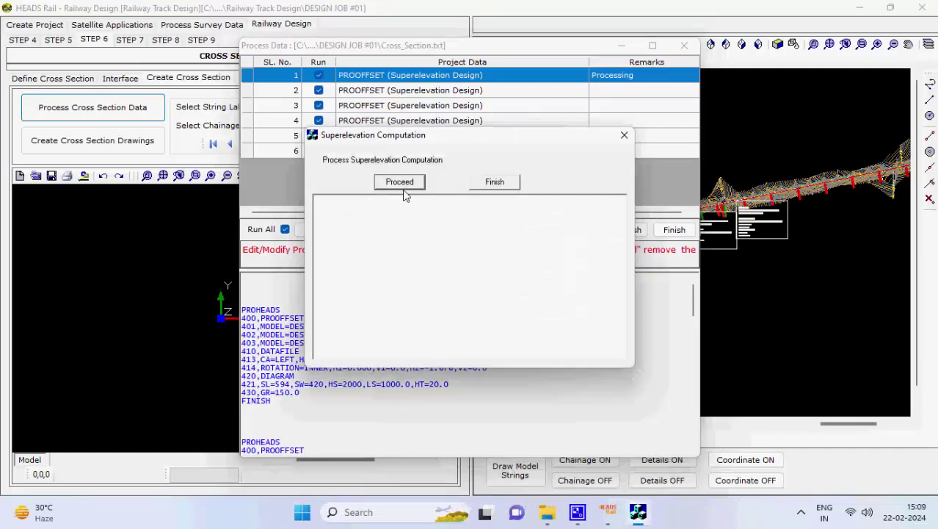
pyautogui.click(405, 185)
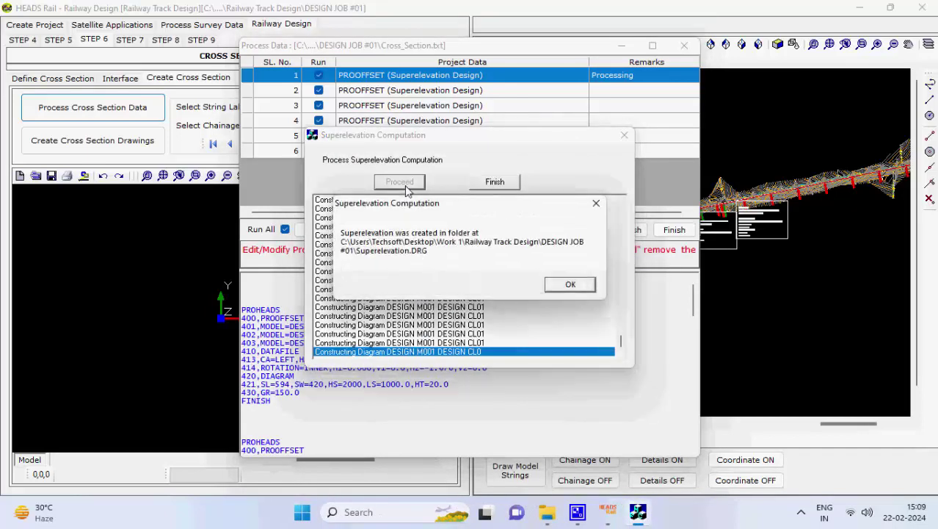
pyautogui.click(567, 285)
pyautogui.click(510, 185)
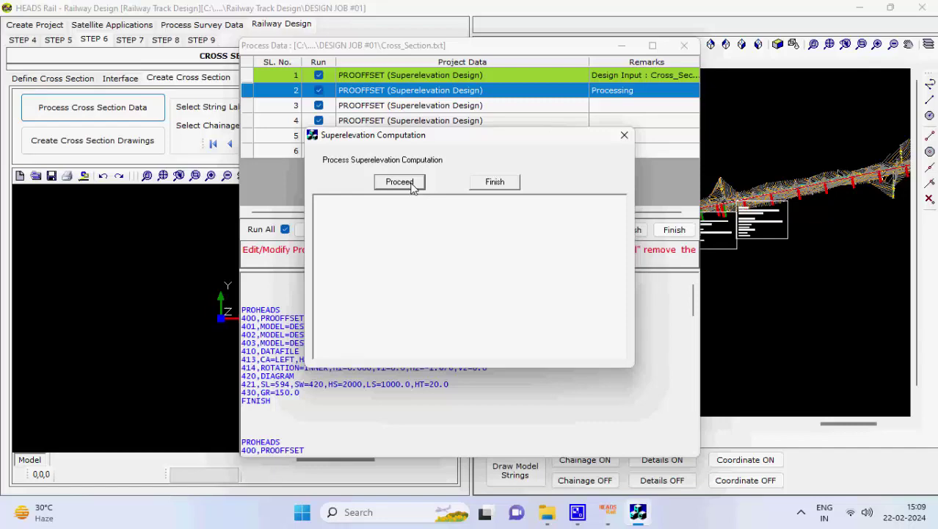
# Process and finish the second superelevation computation, for string CR01
pyautogui.click(411, 185)
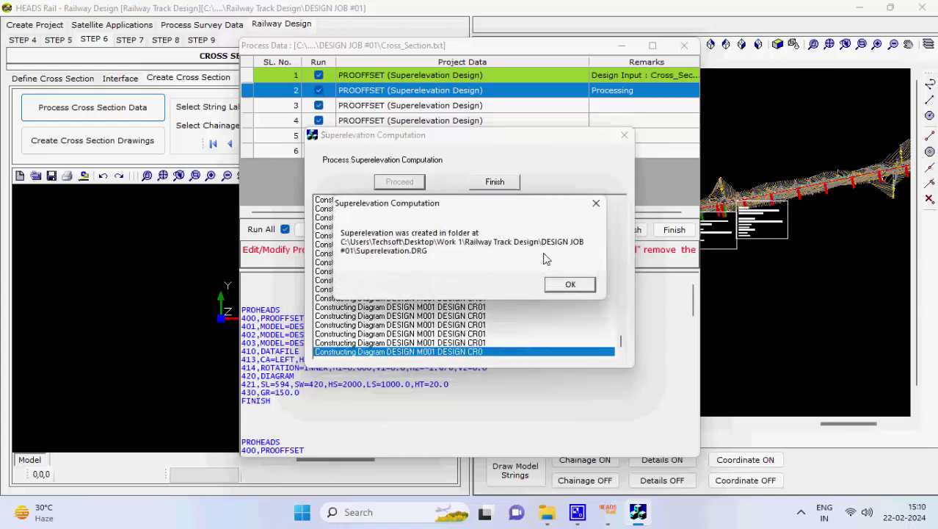
pyautogui.click(565, 286)
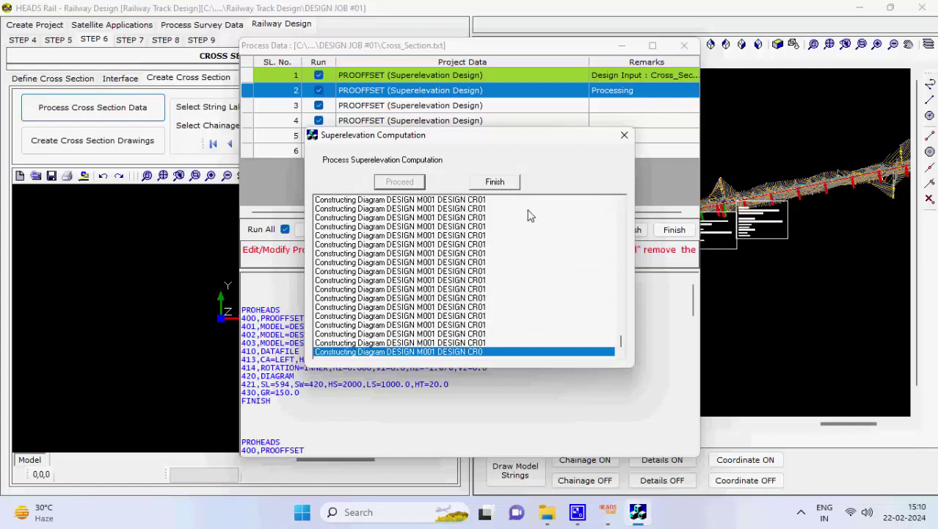
pyautogui.click(497, 182)
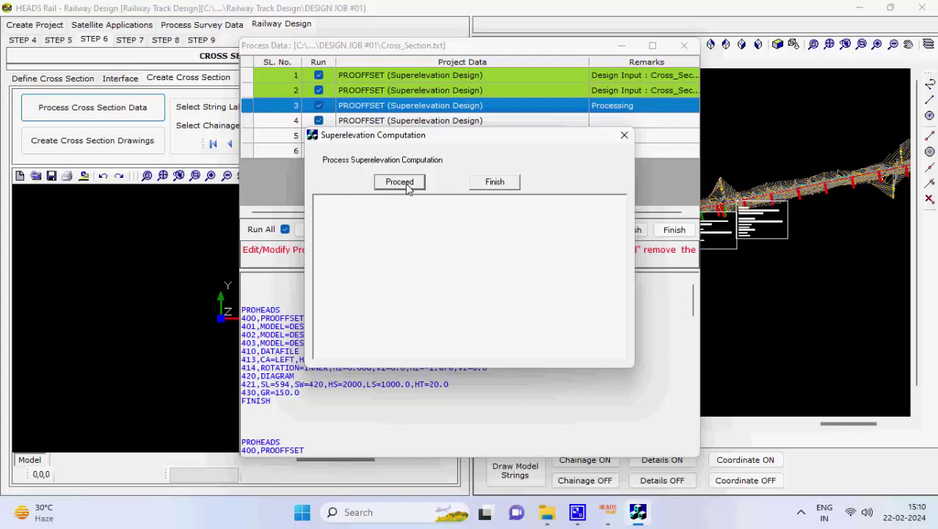
# Process and finish the third and fourth superelevation computations, for strings CL02 and CR02
pyautogui.click(407, 184)
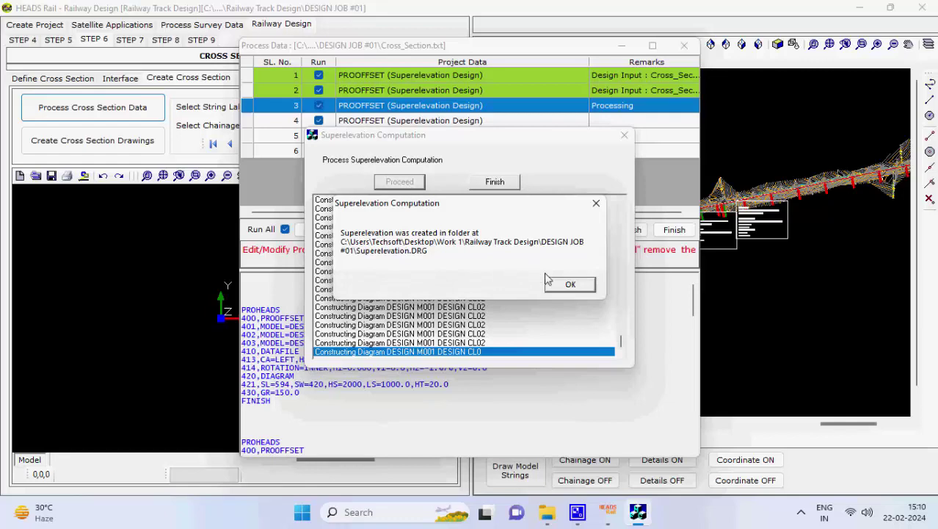
pyautogui.click(565, 283)
pyautogui.click(496, 183)
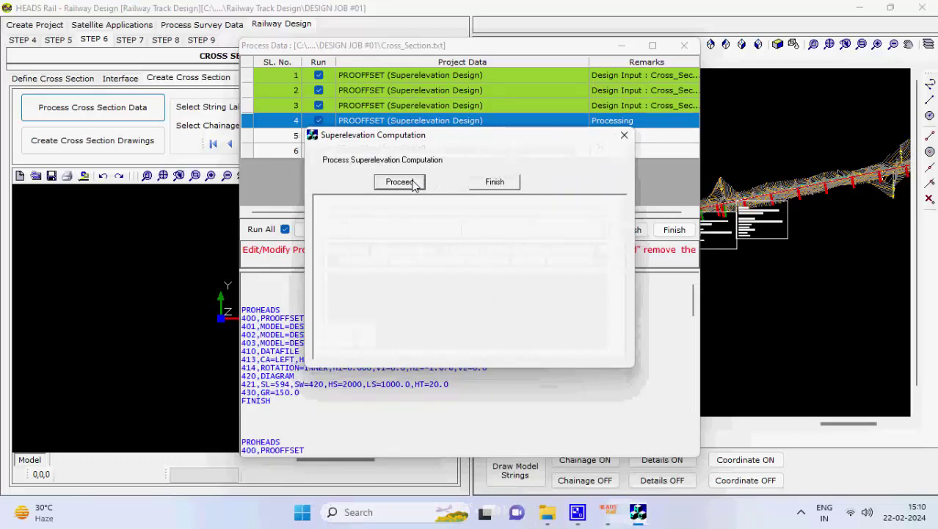
pyautogui.click(401, 182)
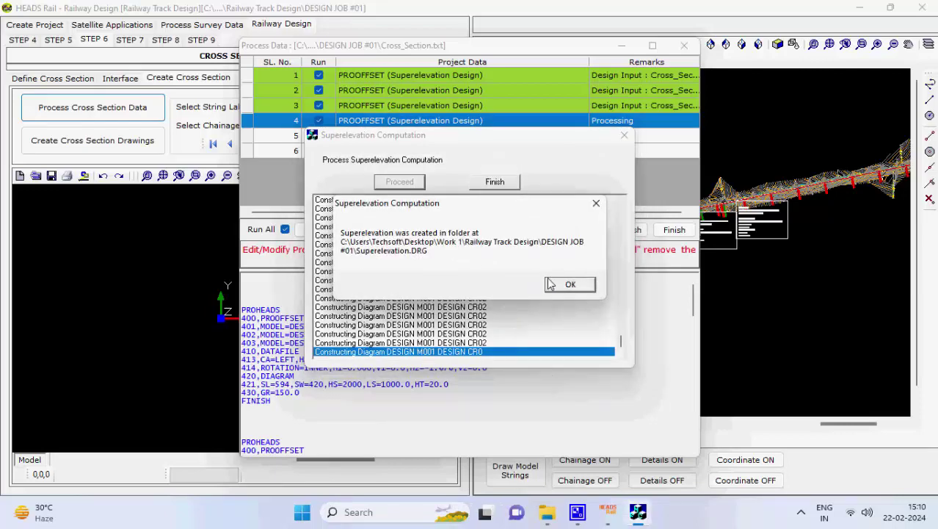
pyautogui.click(548, 284)
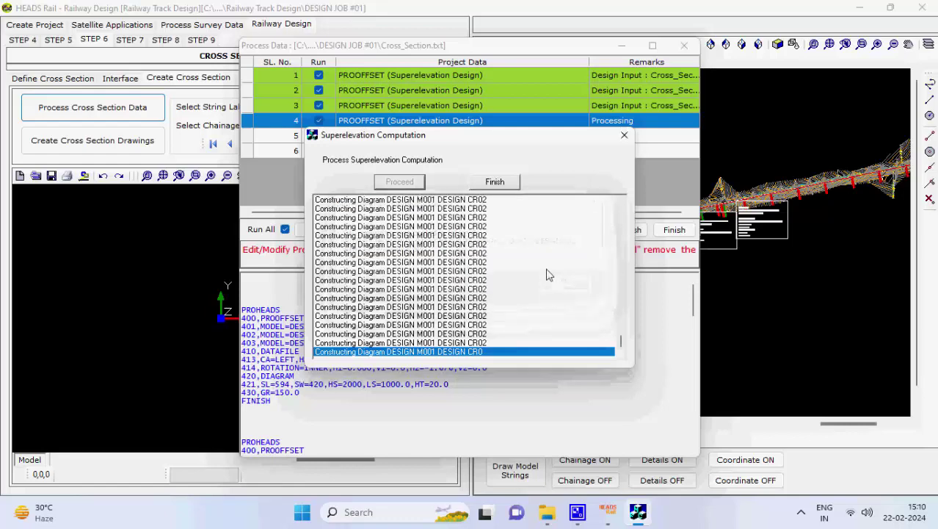
pyautogui.click(500, 183)
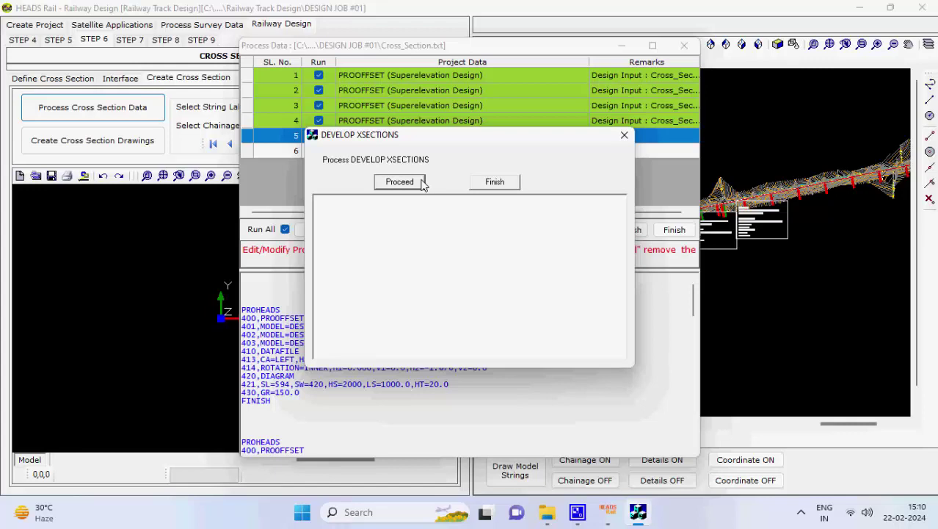
# Process and finish the cross section development for the DESIGN model strings, accepting the process notices
pyautogui.click(401, 182)
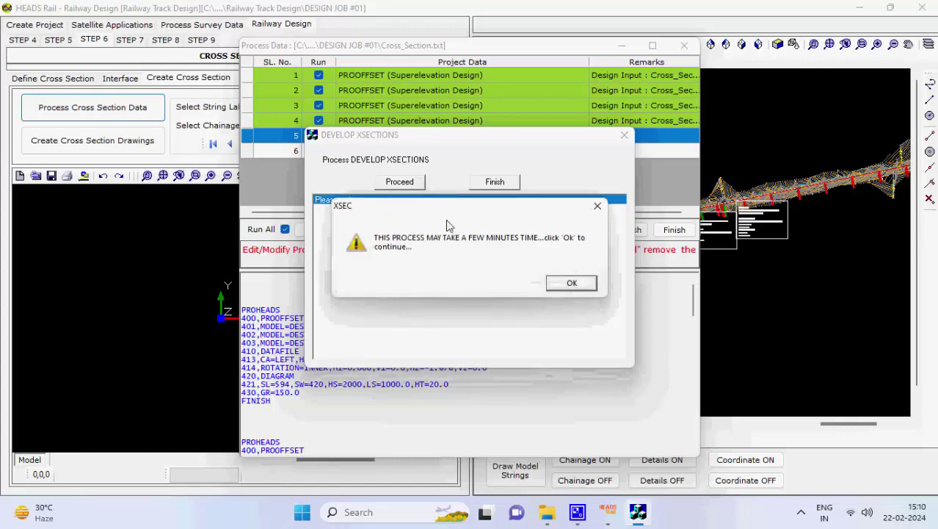
pyautogui.click(562, 284)
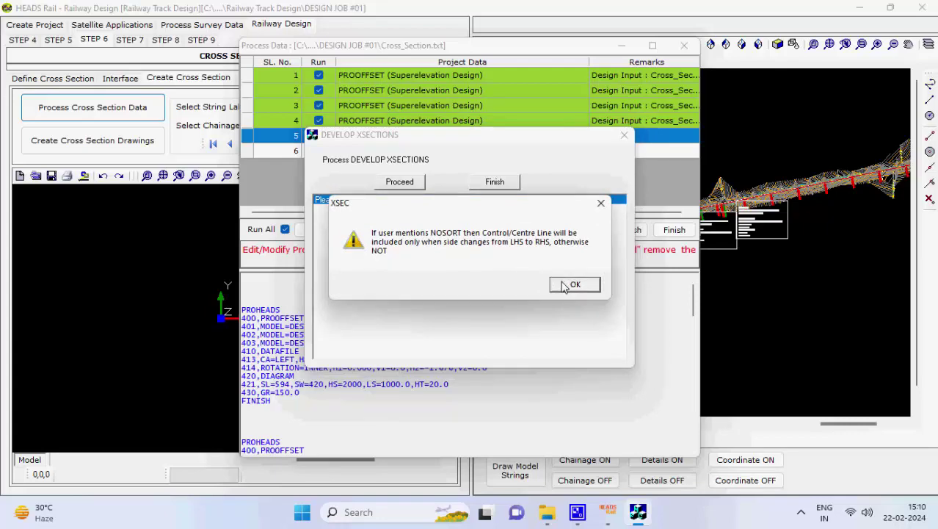
pyautogui.click(565, 285)
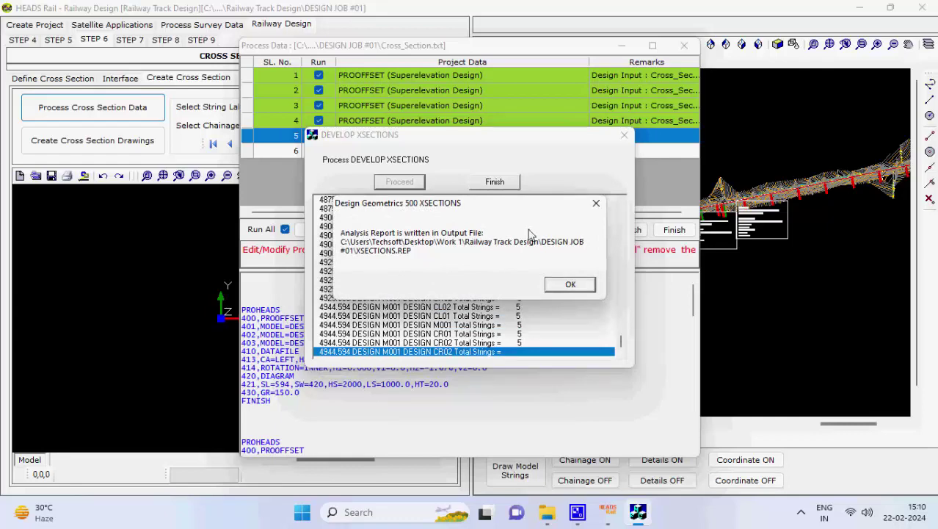
pyautogui.click(570, 284)
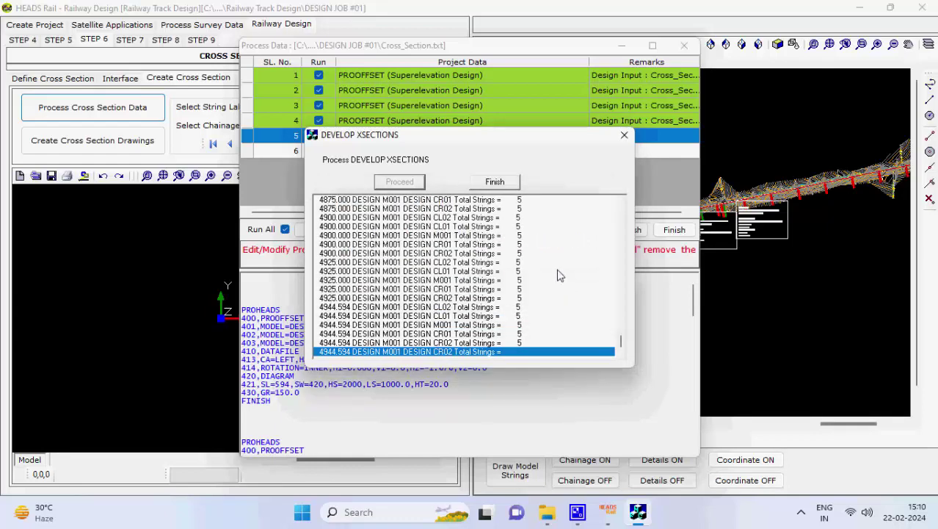
pyautogui.click(511, 183)
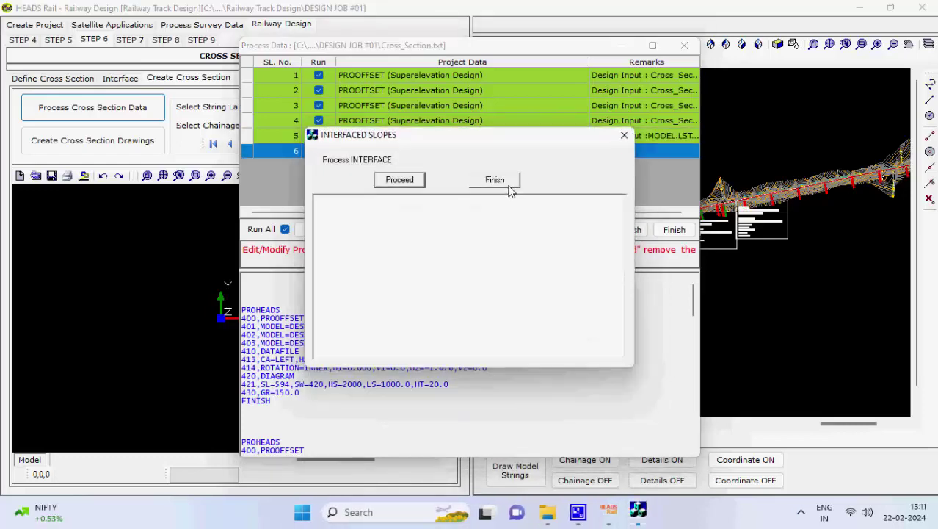
# Process the embankment cut/fill interface slopes, then finish the data processing by drawing DESIGN strings CL01, CR01, CL02, CR02 and I001
pyautogui.click(414, 180)
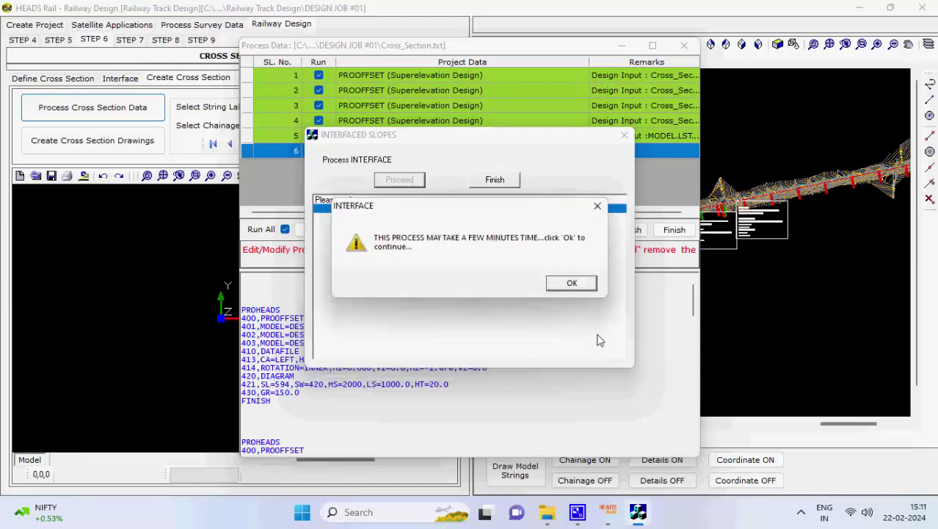
pyautogui.click(585, 285)
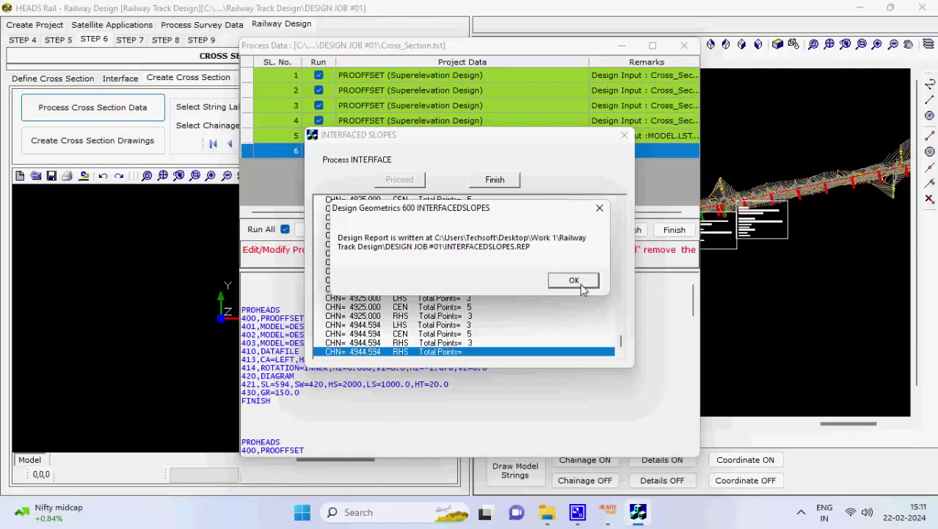
pyautogui.click(578, 282)
pyautogui.click(506, 181)
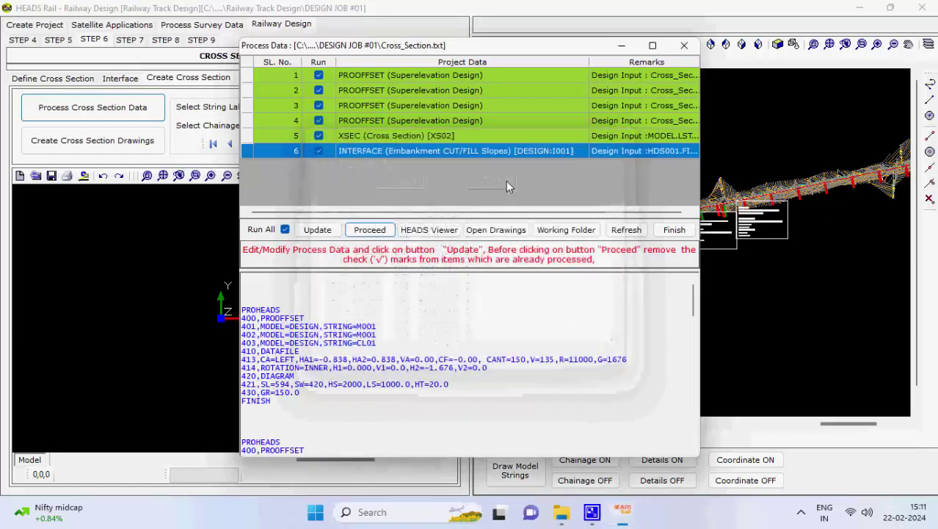
pyautogui.click(674, 230)
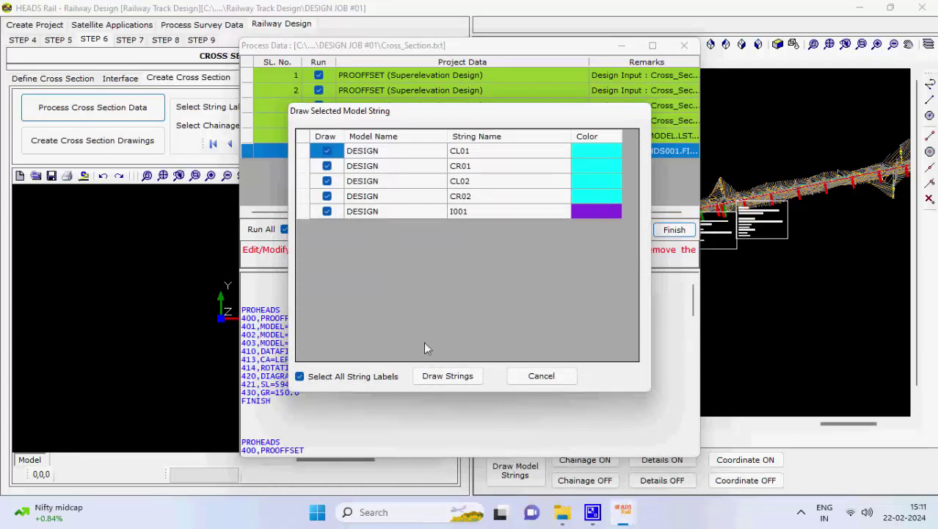
pyautogui.click(447, 375)
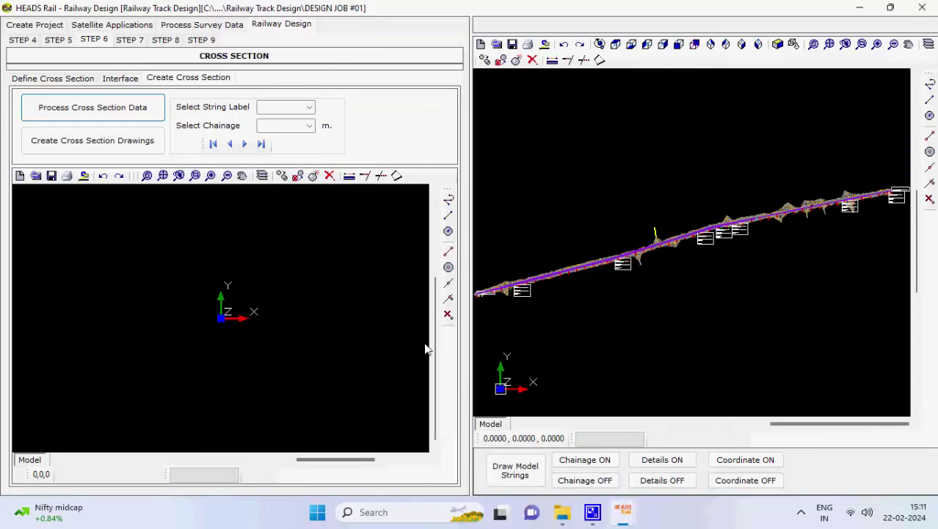
# Create the cross section drawings and view string I001's sections at chainages including 25, 150, 375, 425 and 450 m
pyautogui.click(99, 140)
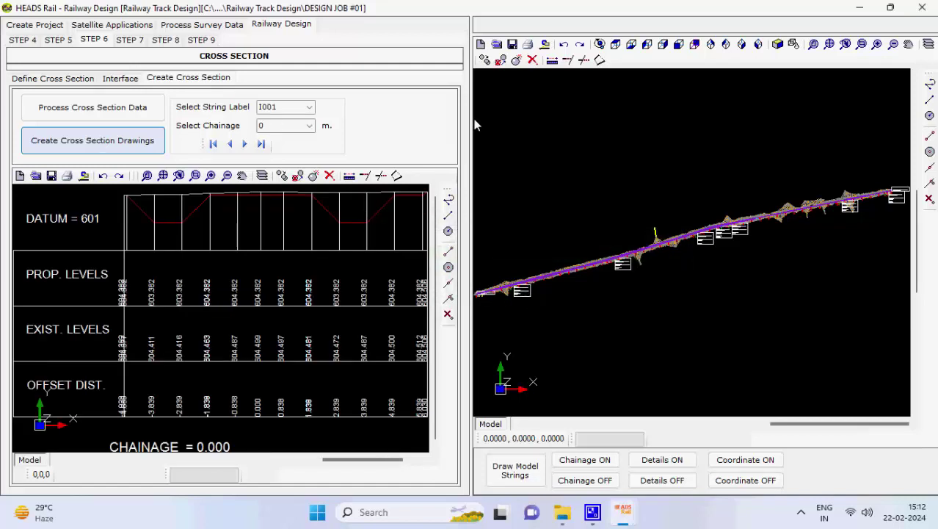
pyautogui.click(246, 144)
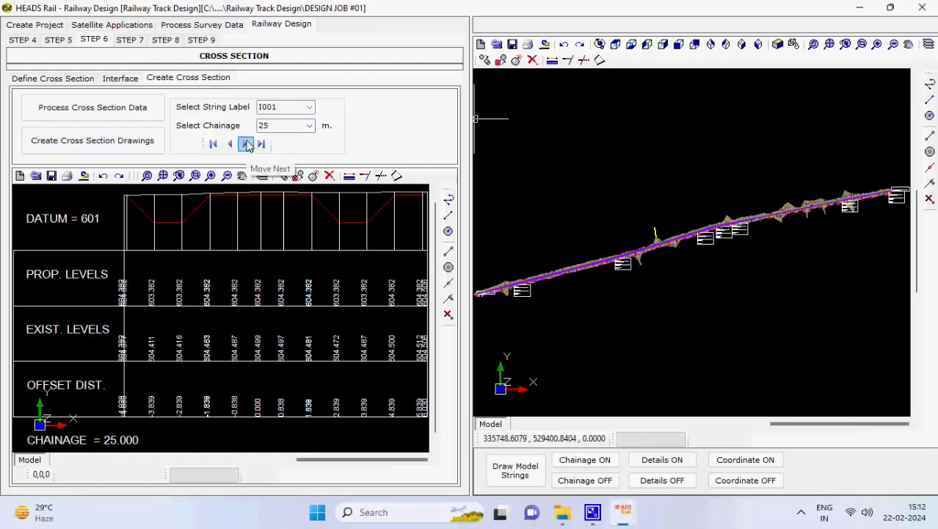
pyautogui.click(309, 126)
pyautogui.click(276, 185)
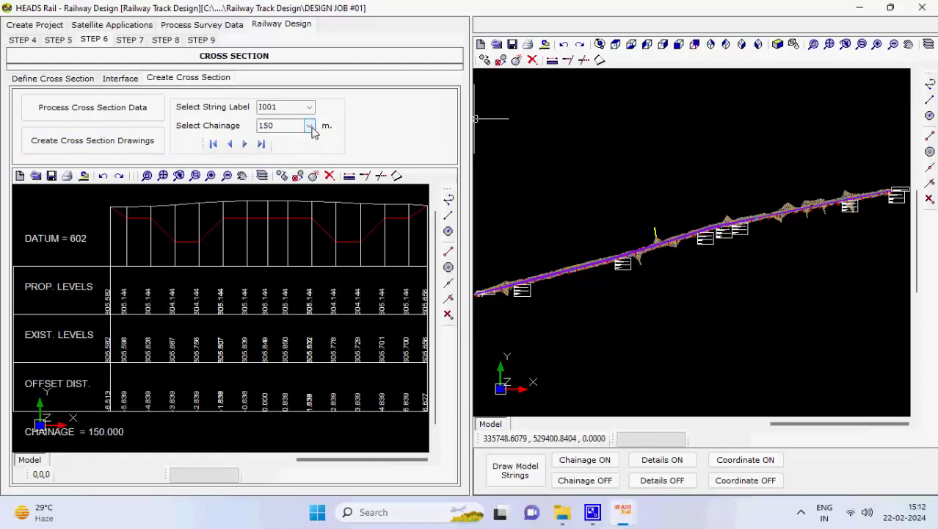
pyautogui.click(309, 125)
pyautogui.click(287, 220)
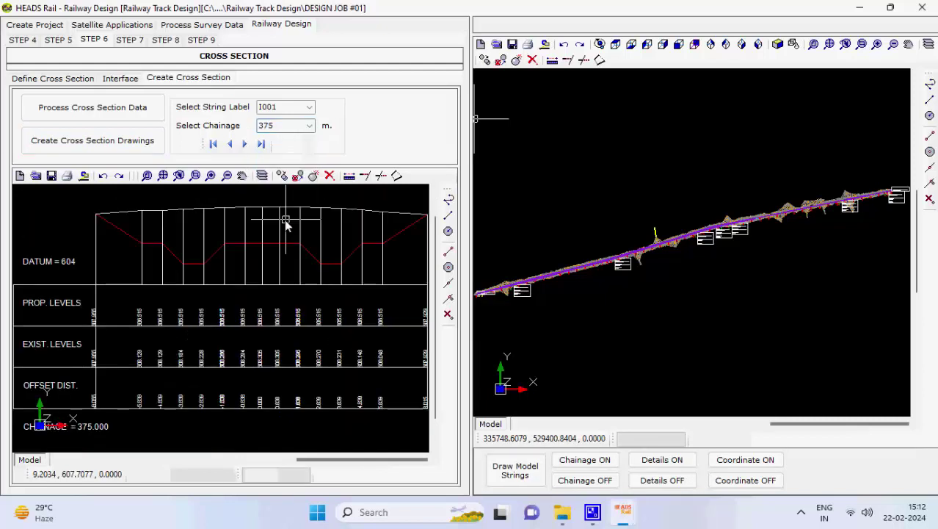
pyautogui.click(246, 144)
pyautogui.click(246, 144)
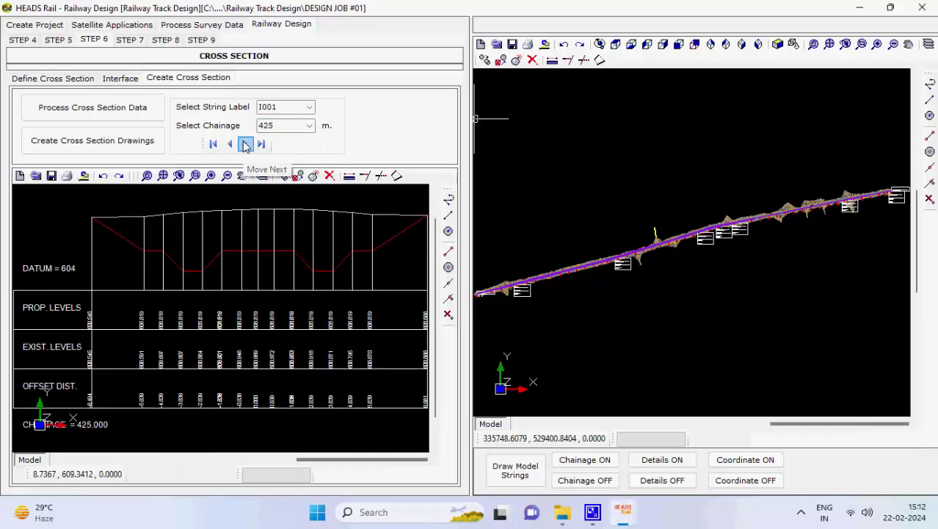
pyautogui.click(246, 144)
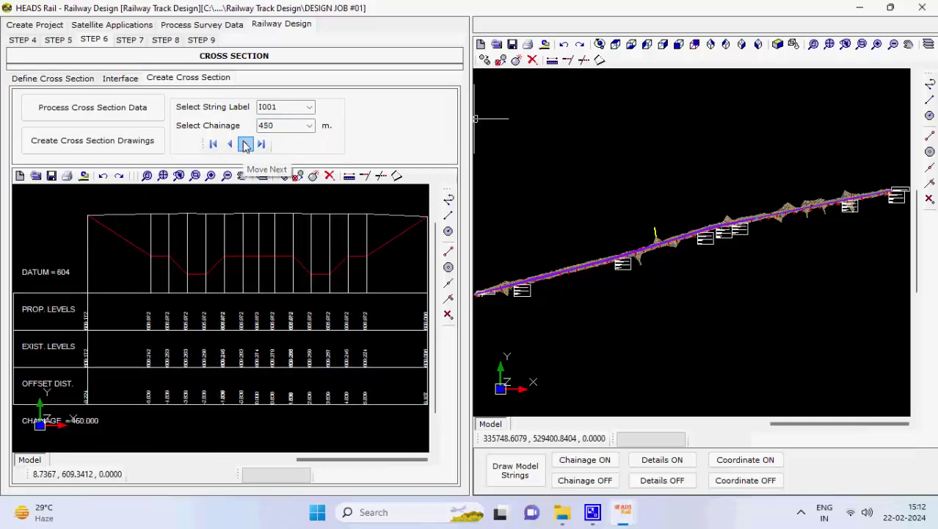
pyautogui.click(246, 144)
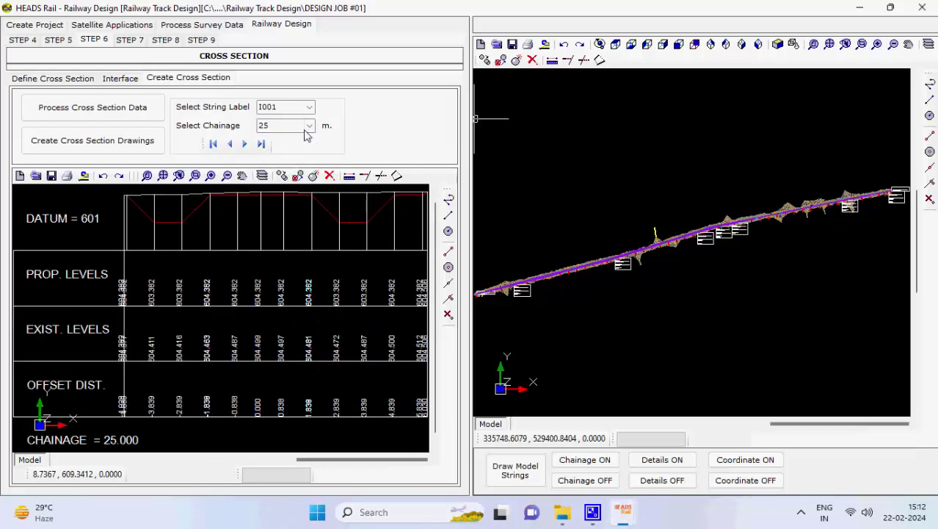
# In the volume design stage, process the earthwork and mass haul data and finish the computation
pyautogui.click(142, 42)
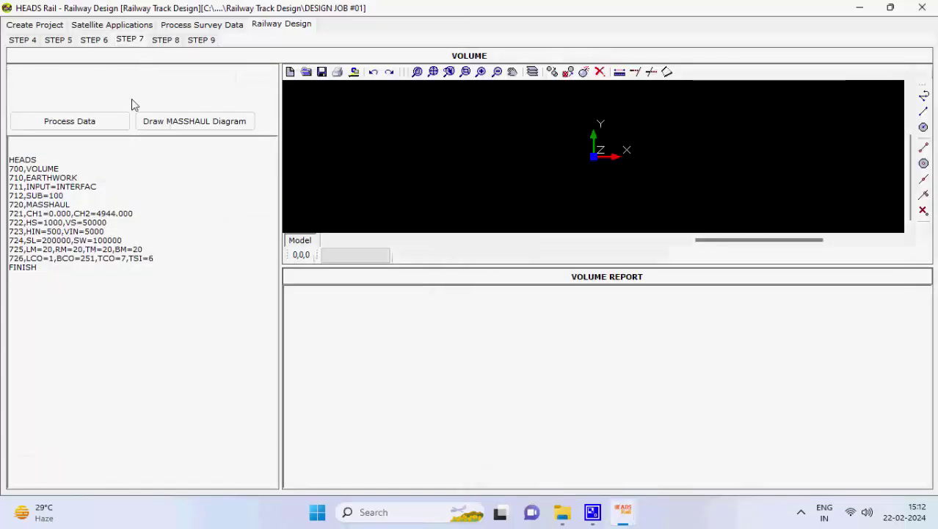
pyautogui.click(84, 128)
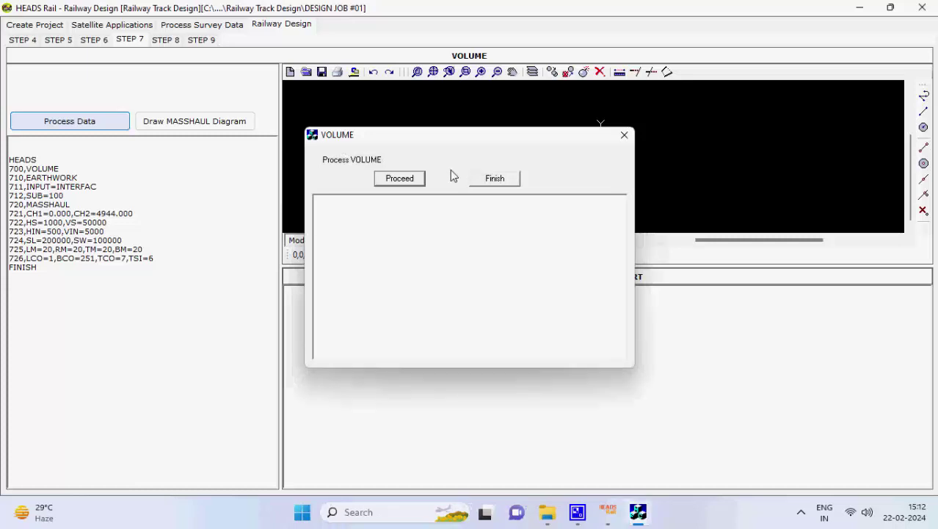
pyautogui.click(416, 182)
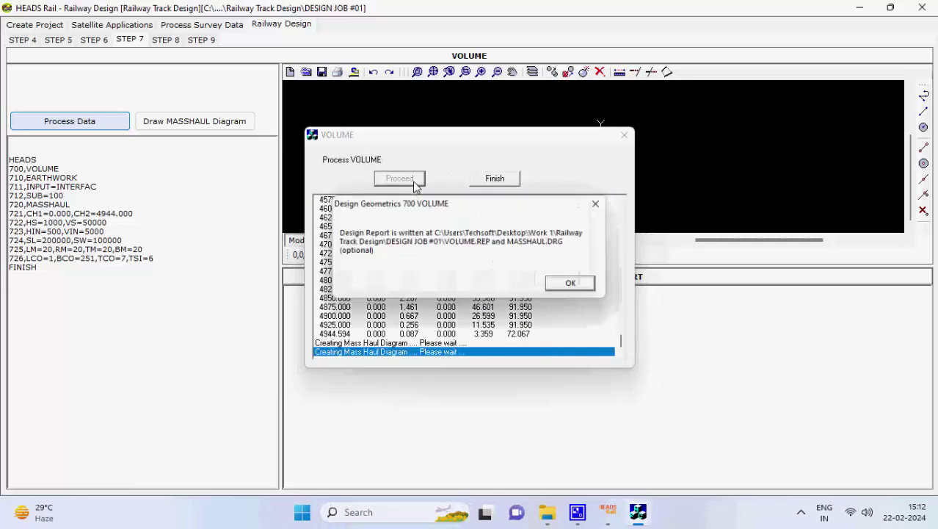
pyautogui.click(573, 285)
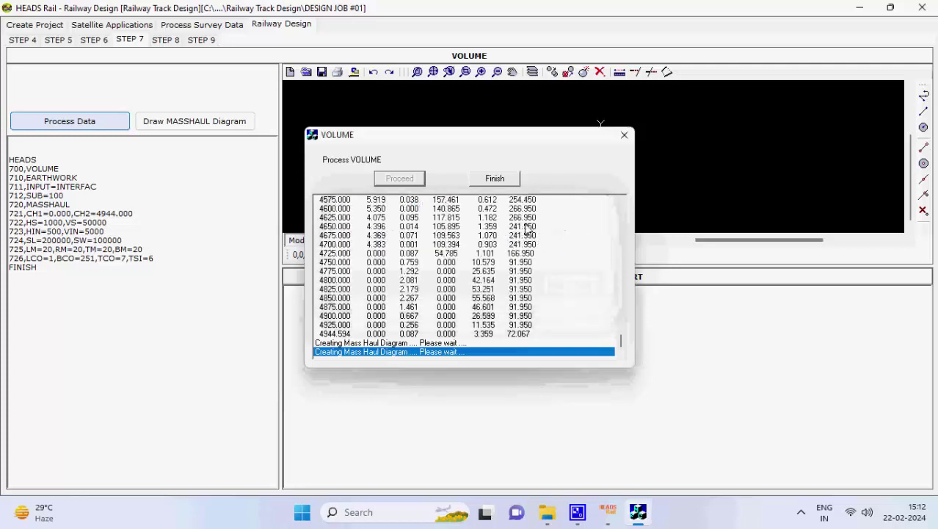
pyautogui.click(494, 179)
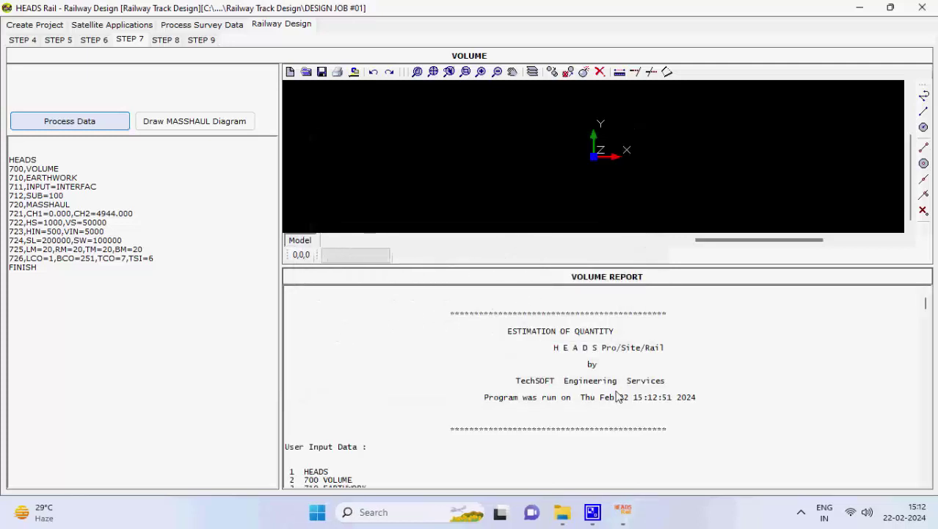
# Check the beginning of the volume report and draw the mass haul diagram
pyautogui.moveTo(925, 302)
pyautogui.mouseDown()
pyautogui.moveTo(926, 474)
pyautogui.moveTo(926, 285)
pyautogui.mouseUp()
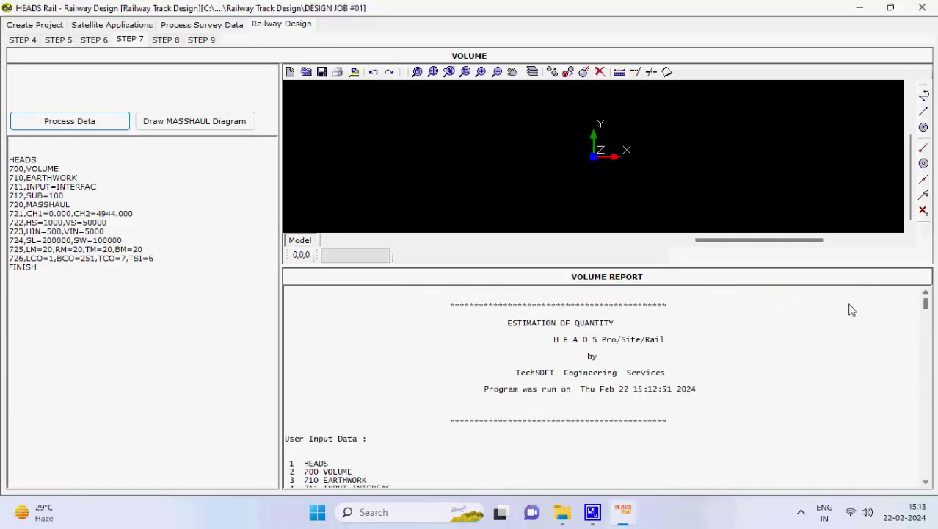
pyautogui.scroll(1, 849, 310)
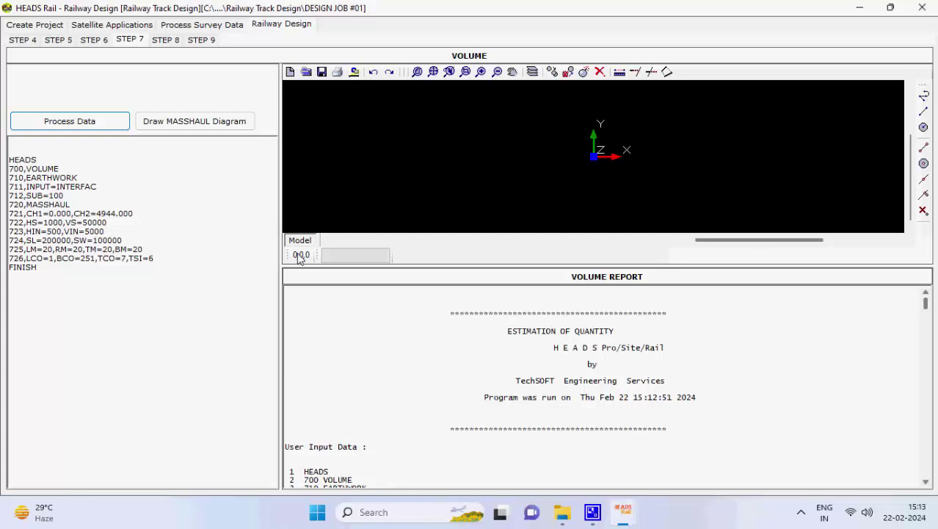
pyautogui.click(179, 122)
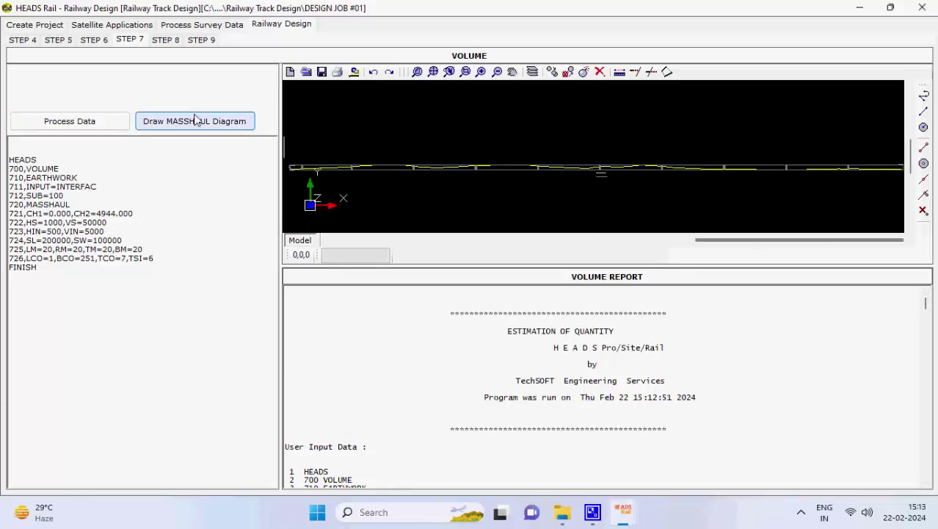
# In the drawings stage, process and finish the plan drawing with the existing string, grid, HIP and chainage settings
pyautogui.click(170, 44)
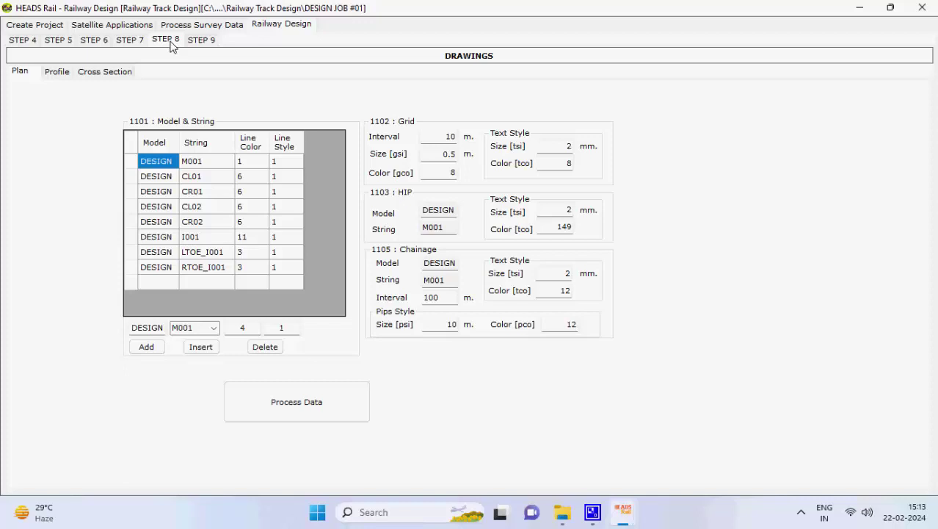
pyautogui.click(307, 400)
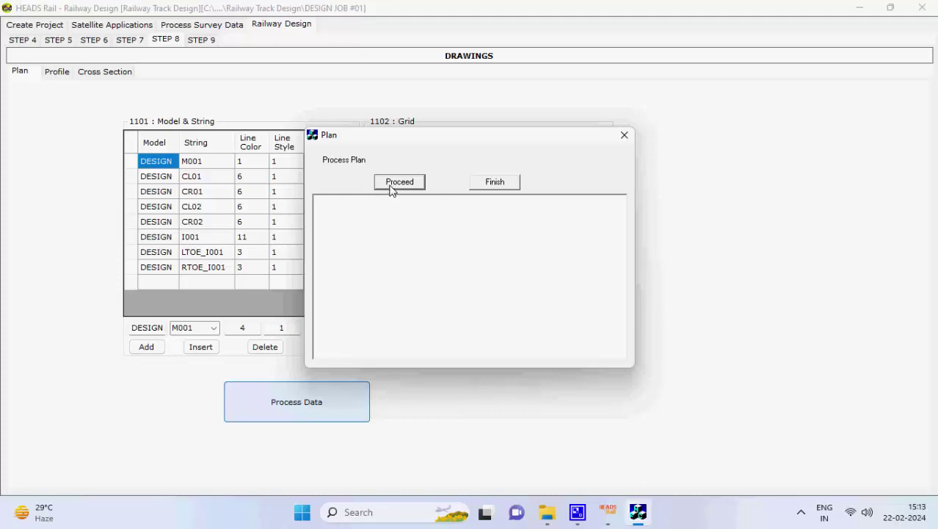
pyautogui.click(391, 189)
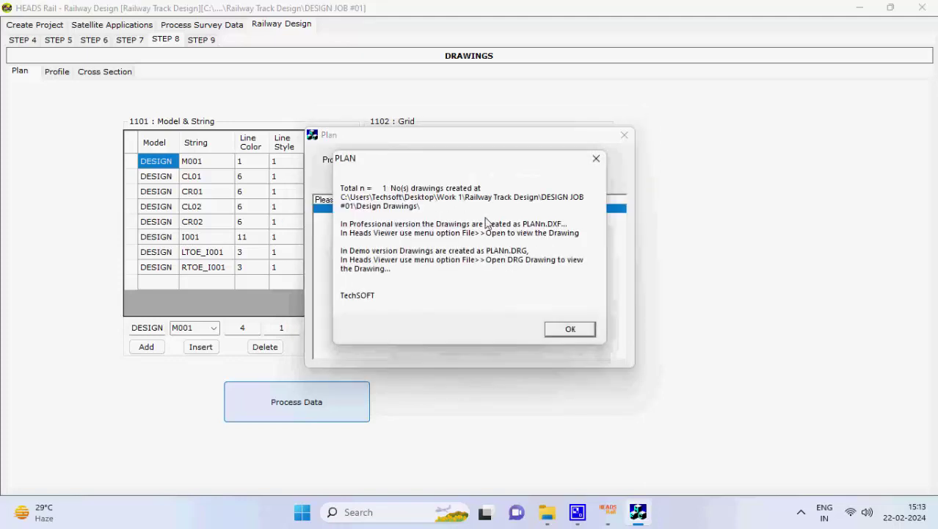
pyautogui.click(571, 330)
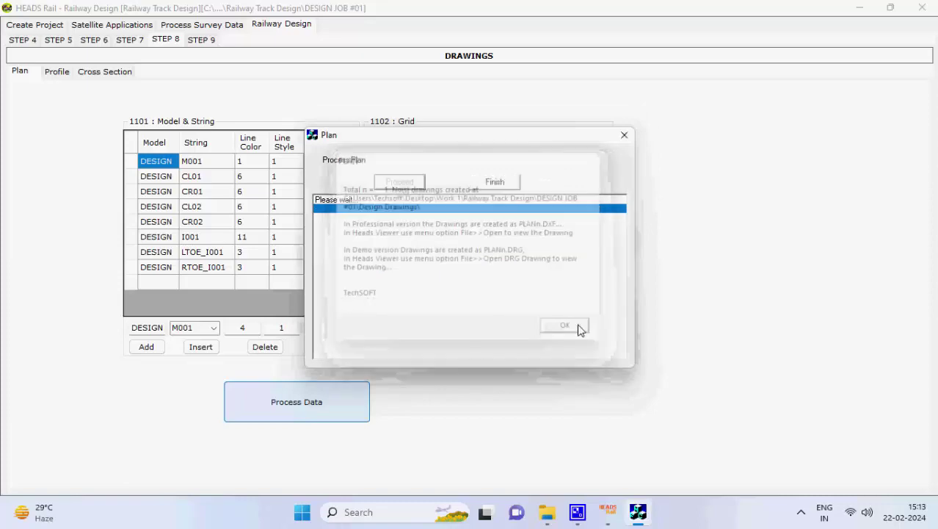
pyautogui.click(517, 183)
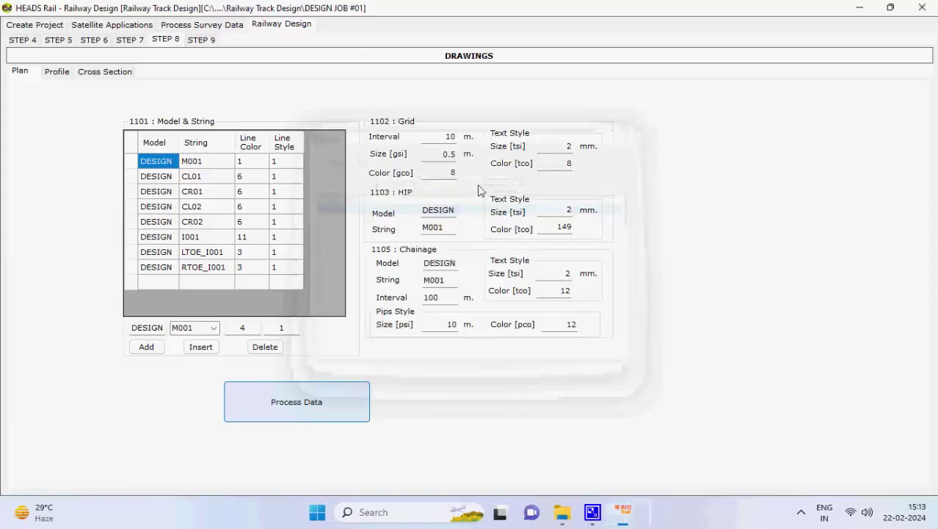
# Process and finish the schematic horizontal alignment diagram for string M001 in the profile drawings
pyautogui.click(59, 72)
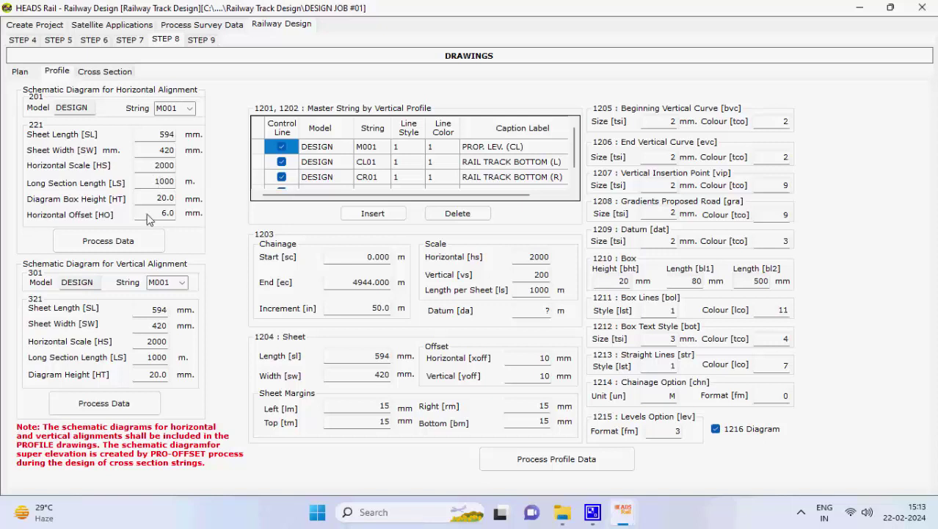
pyautogui.click(134, 244)
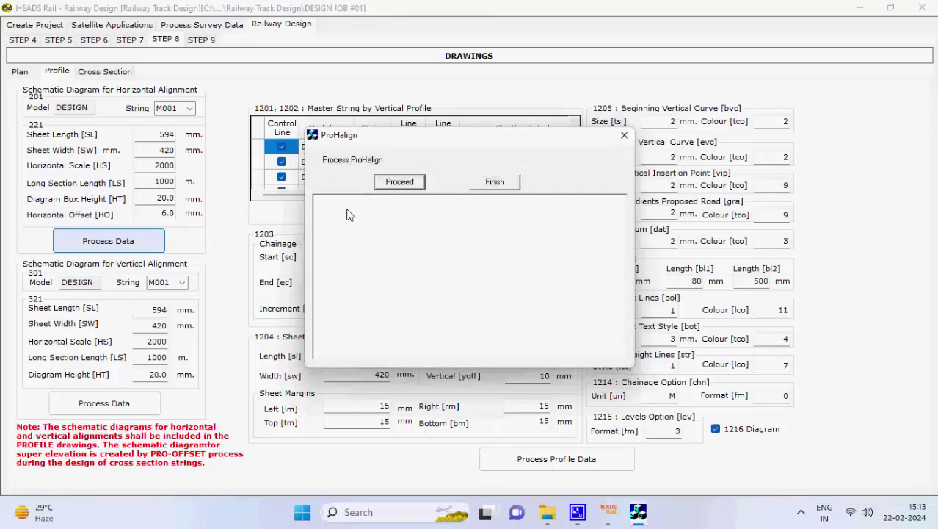
pyautogui.click(382, 185)
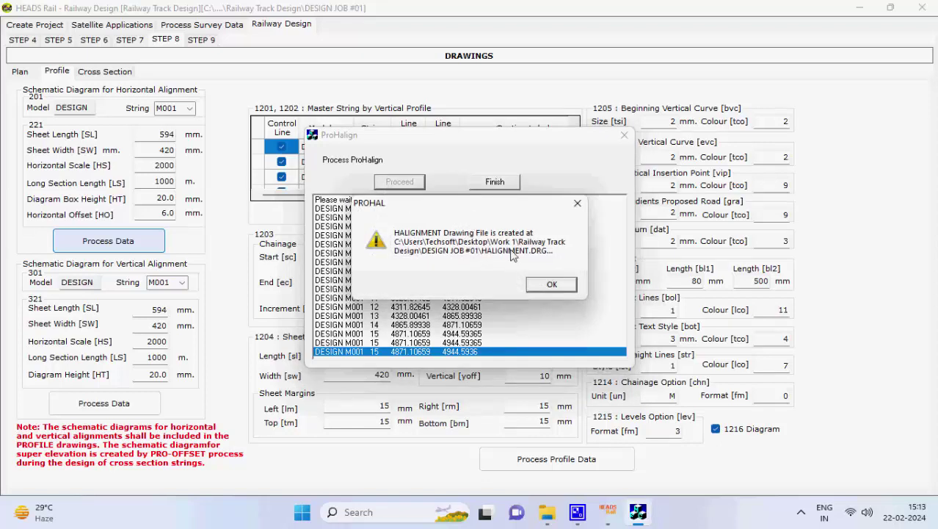
pyautogui.click(552, 284)
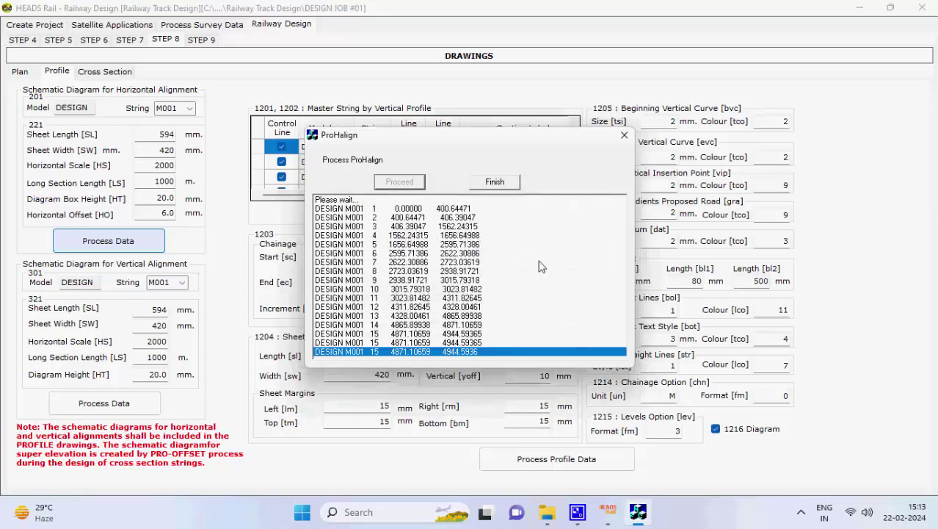
pyautogui.click(514, 184)
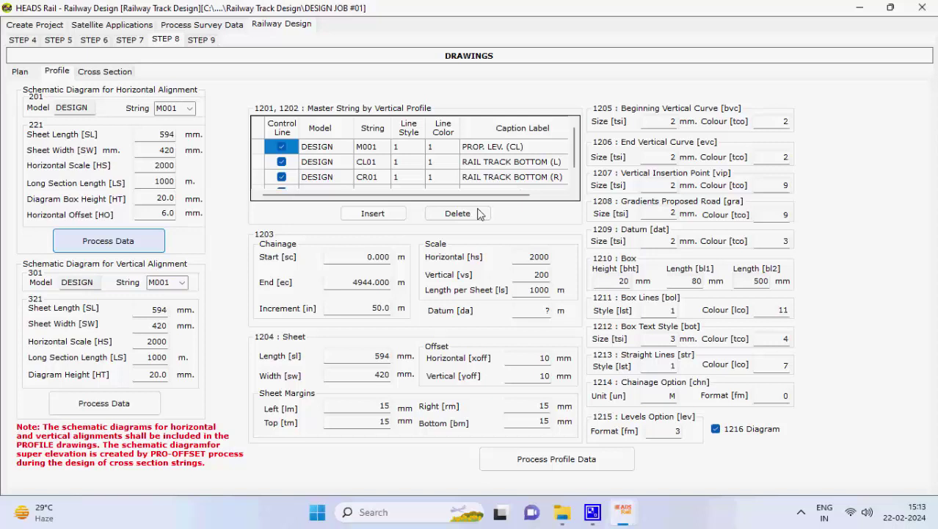
# Process and finish the schematic vertical alignment diagram for string M001 with the existing sheet settings
pyautogui.click(103, 403)
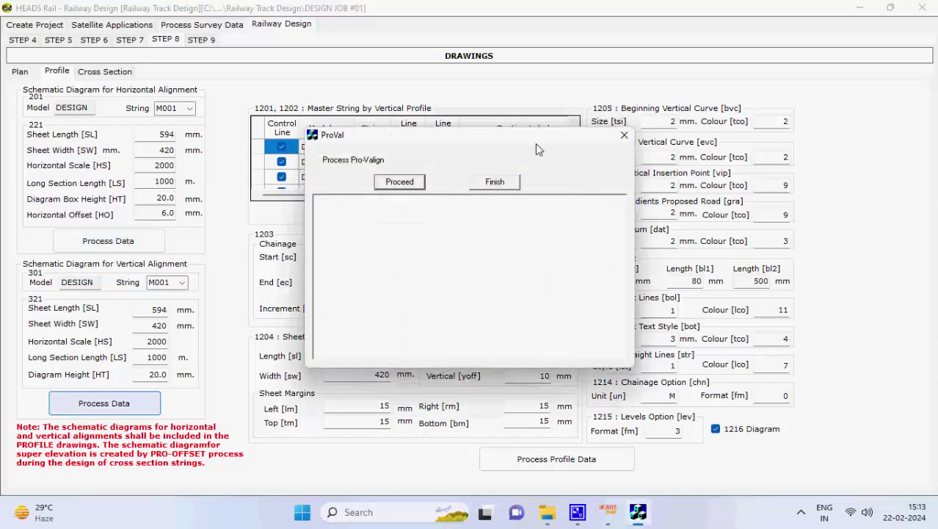
pyautogui.click(400, 181)
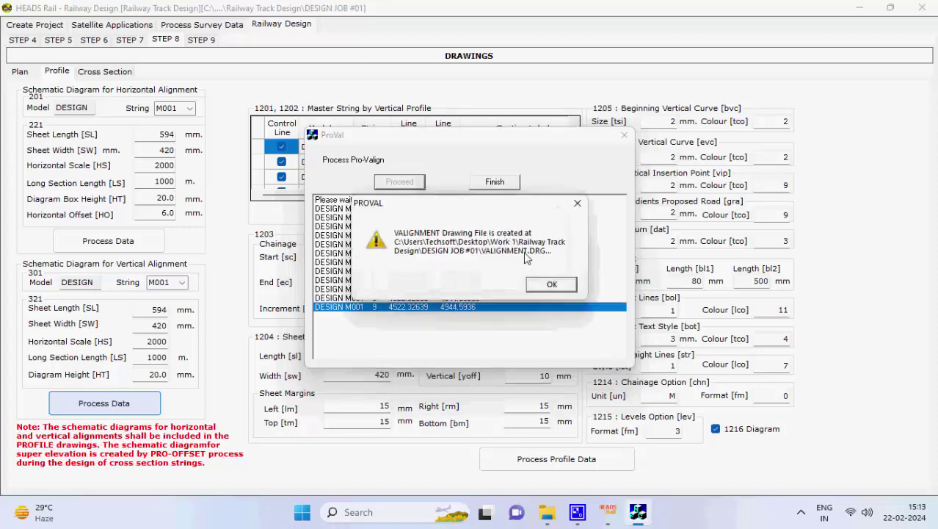
pyautogui.click(549, 283)
pyautogui.click(497, 184)
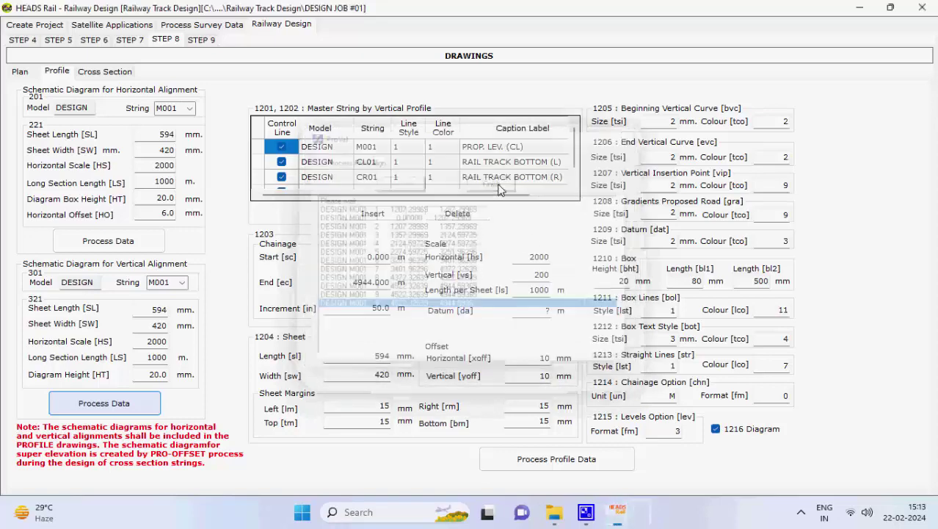
# Process the profile data with the existing string, chainage and sheet settings and finish the long section drawings
pyautogui.click(506, 459)
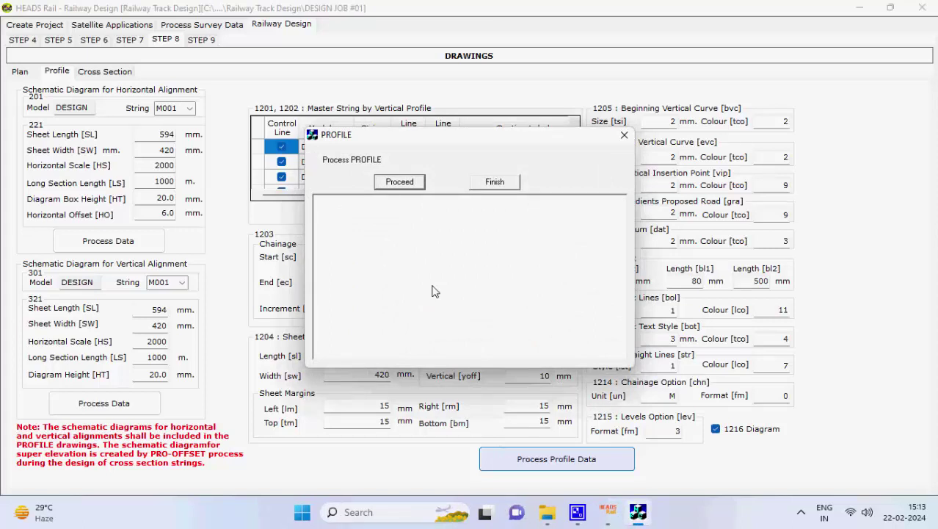
pyautogui.click(401, 187)
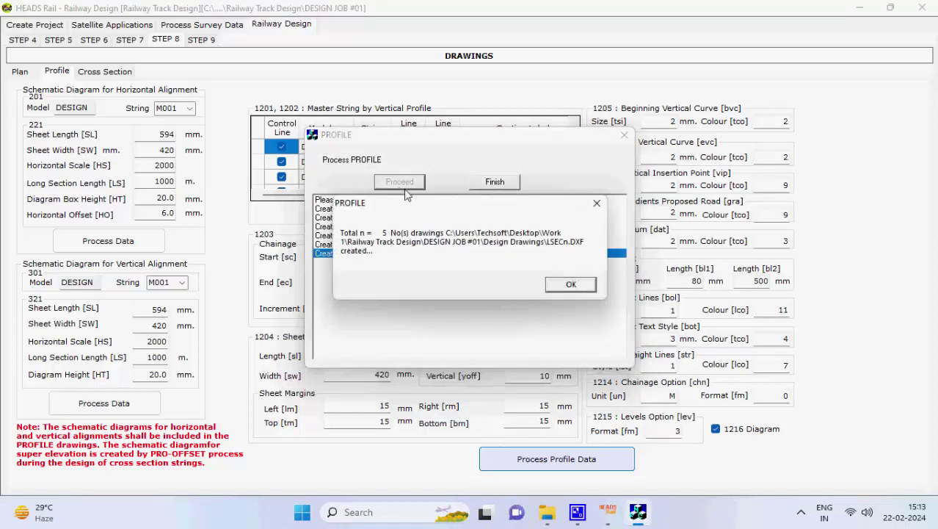
pyautogui.click(568, 286)
pyautogui.click(506, 183)
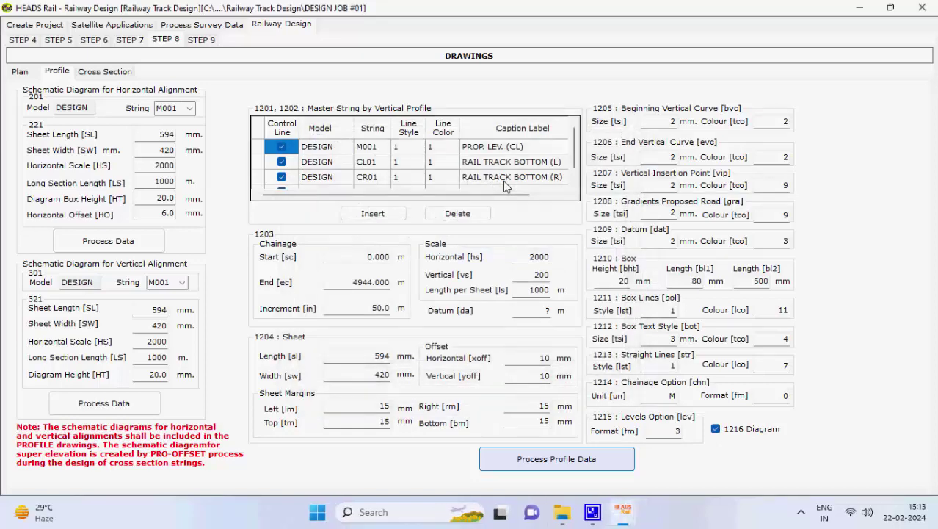
# Process and finish the cross section drawings for interface string I001 with the existing chainage, scale and sheet settings
pyautogui.click(105, 71)
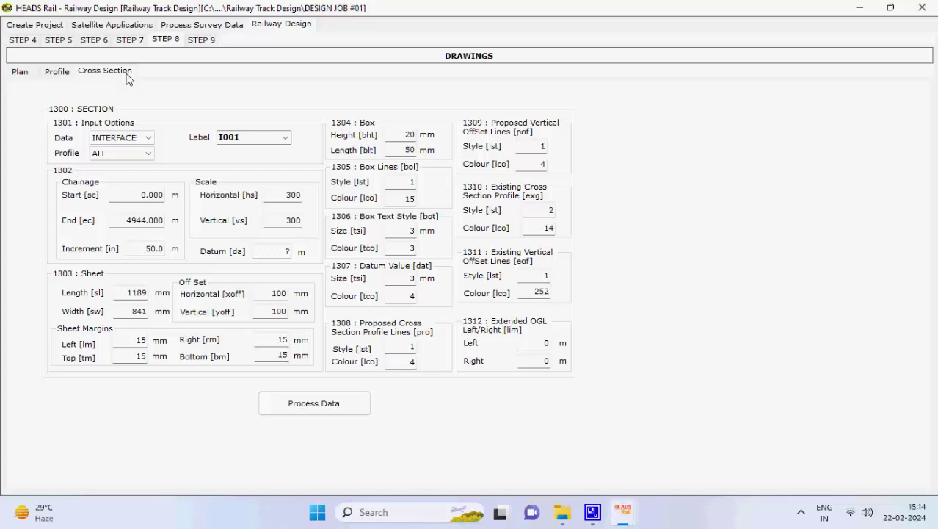
pyautogui.click(359, 404)
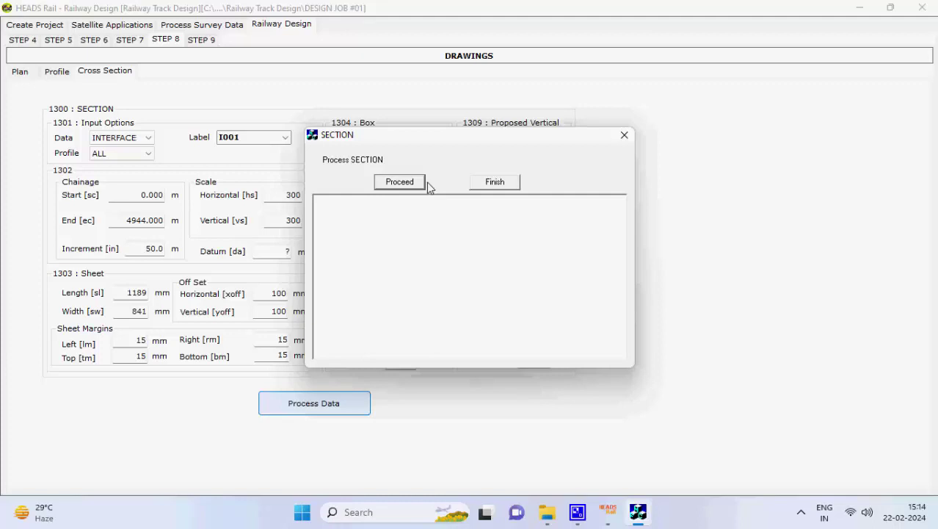
pyautogui.click(422, 184)
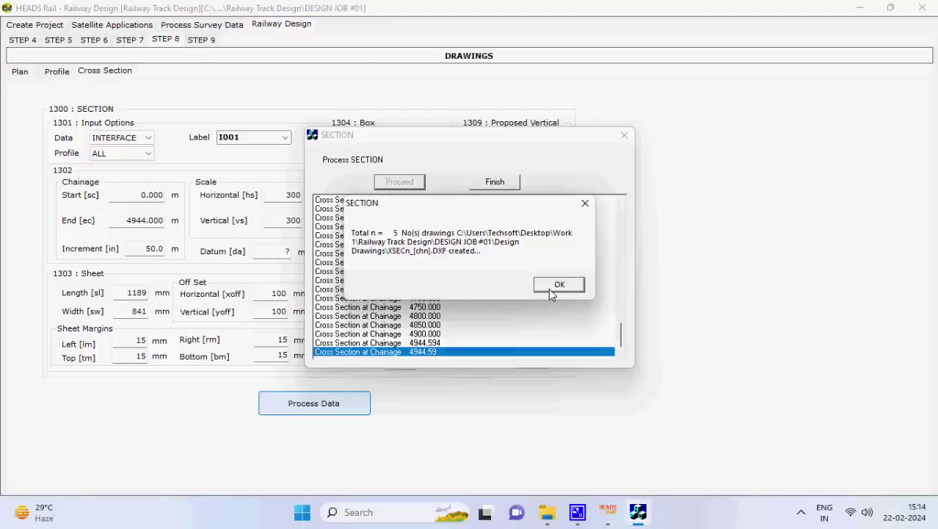
pyautogui.click(555, 285)
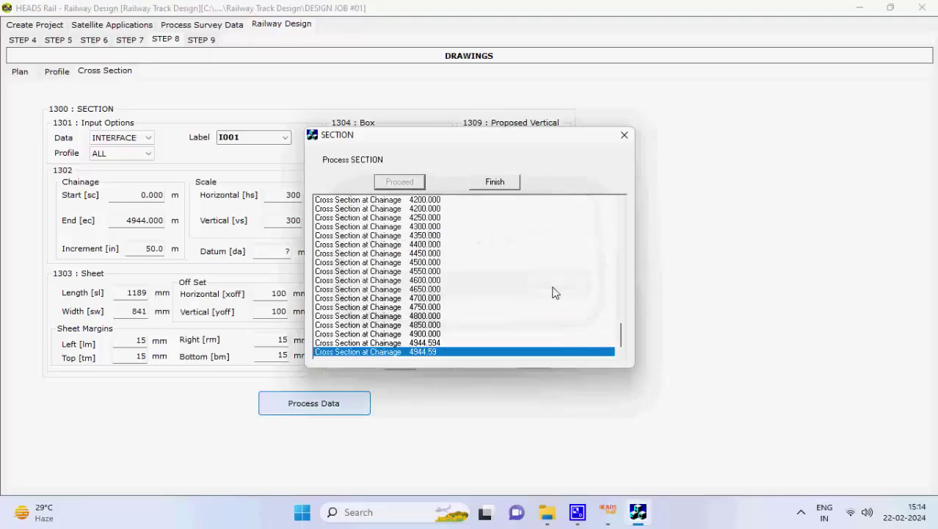
pyautogui.click(514, 183)
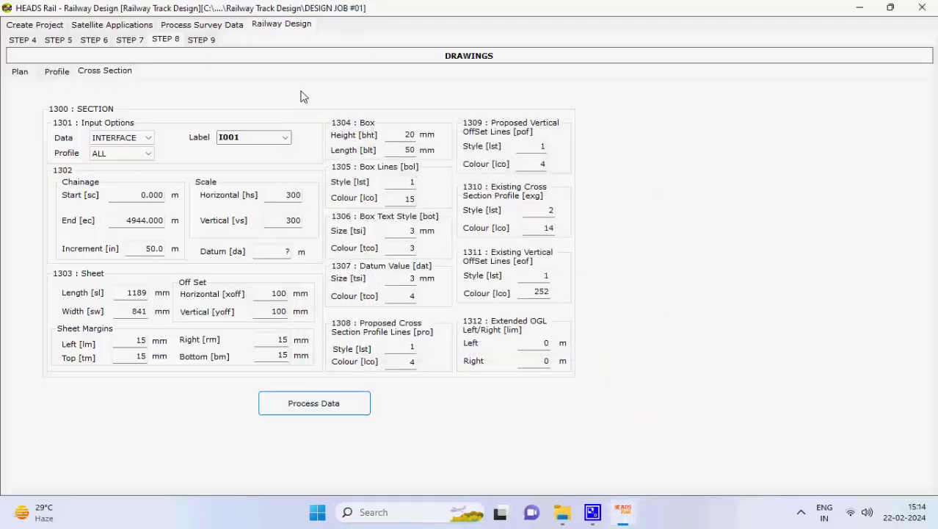
# In the process data stage, create the project data file for the railway design
pyautogui.click(203, 40)
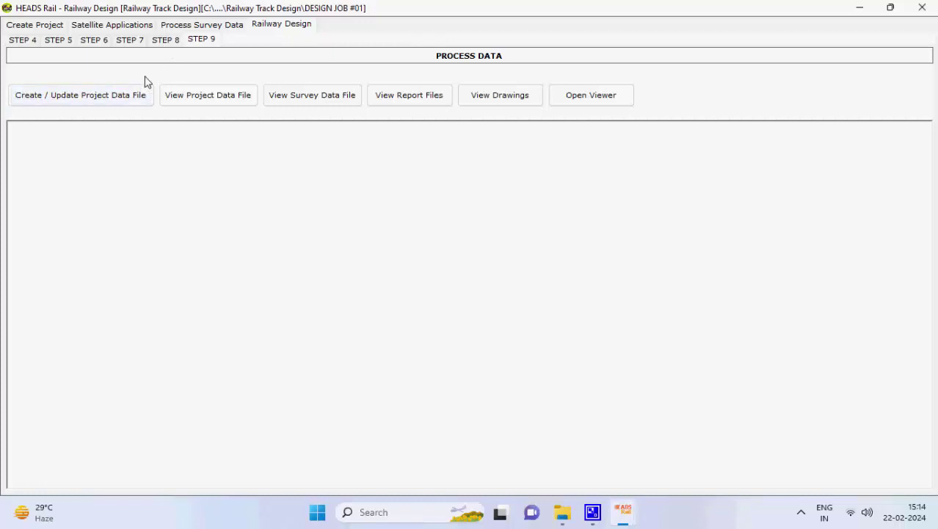
pyautogui.click(136, 92)
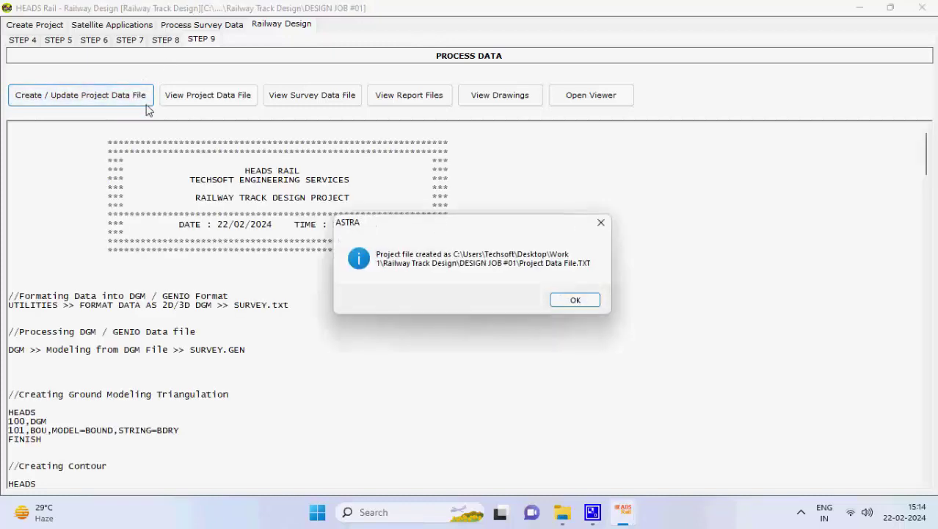
pyautogui.click(569, 300)
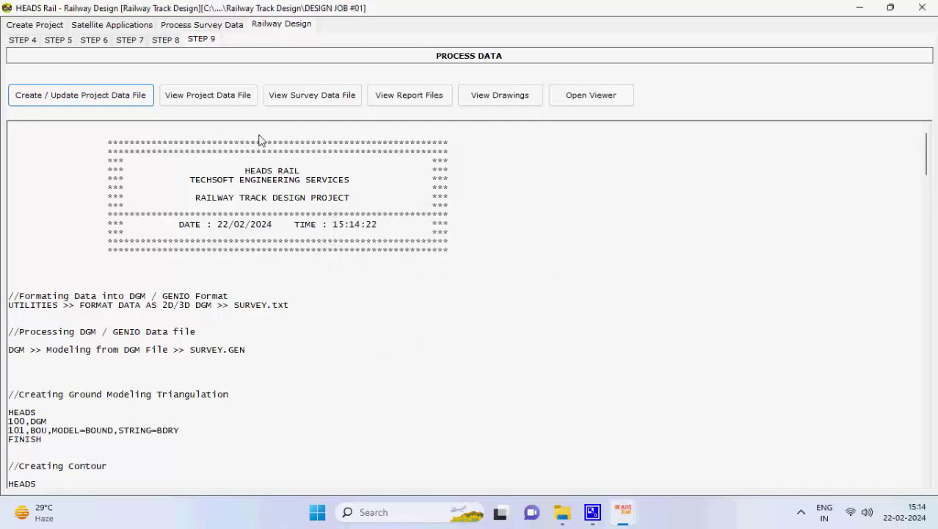
# Open the project data file, look through its contour and horizontal alignment input, and close it
pyautogui.click(239, 99)
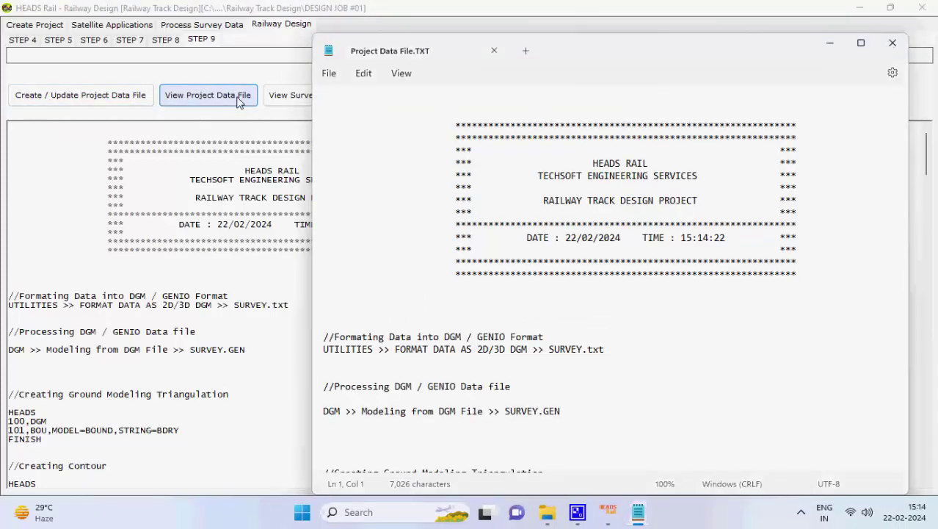
pyautogui.scroll(-20, 527, 202)
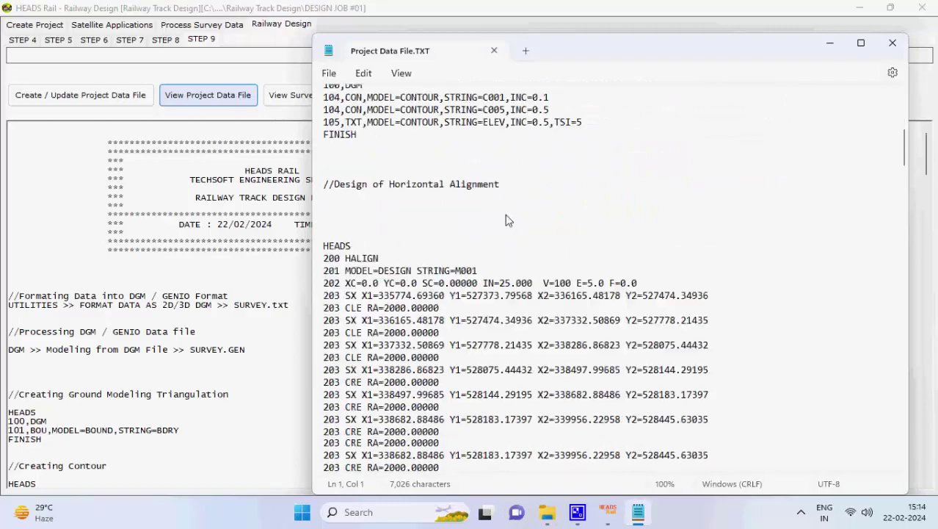
pyautogui.scroll(20, 499, 231)
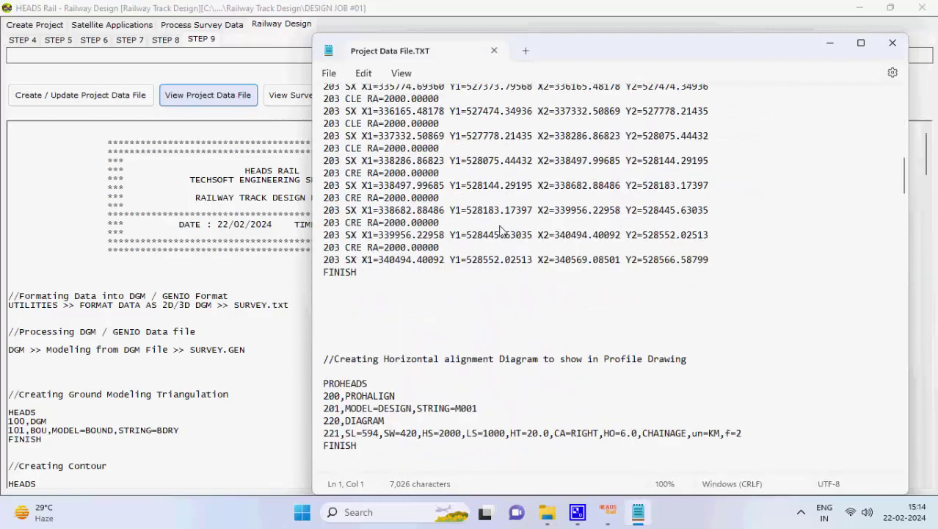
pyautogui.scroll(-10, 500, 231)
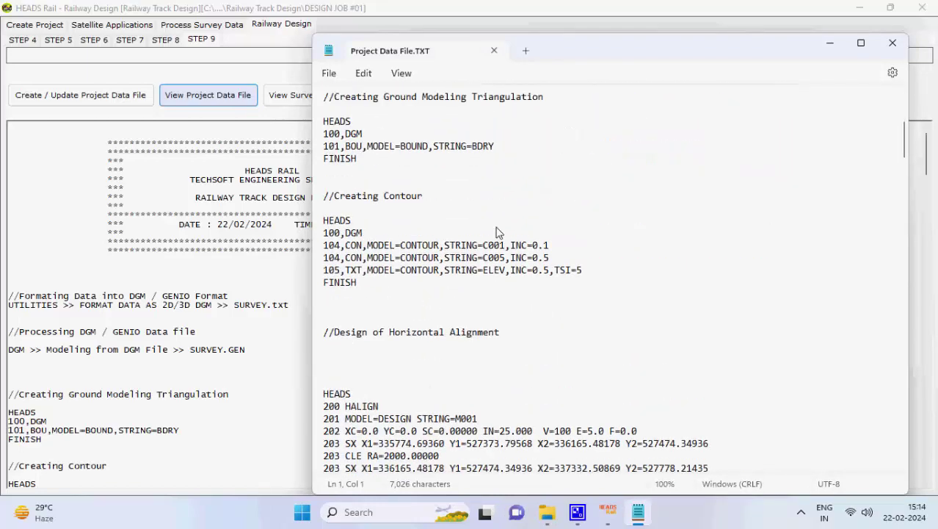
pyautogui.scroll(10, 496, 229)
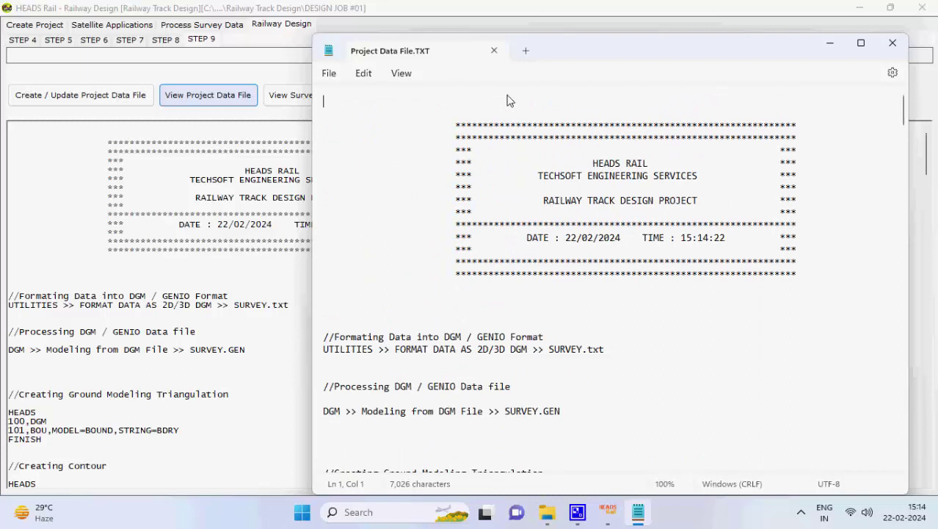
pyautogui.click(494, 51)
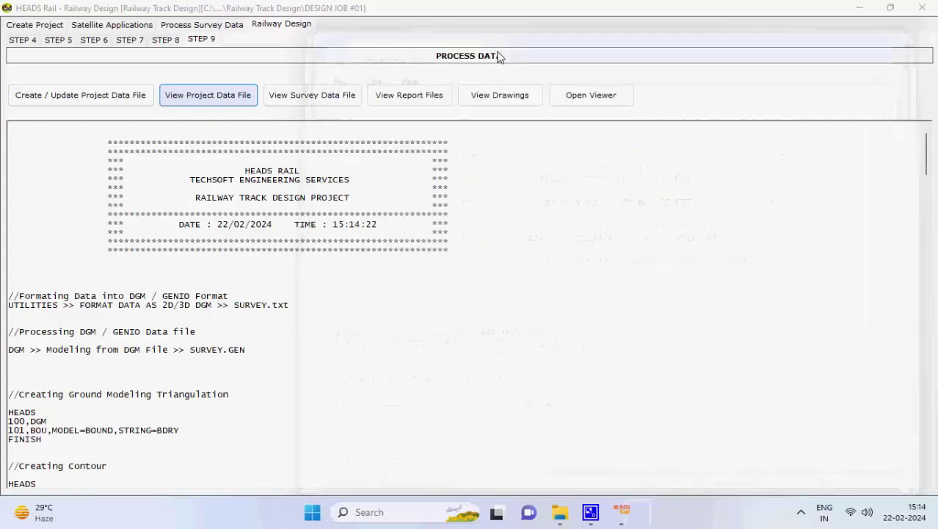
# Open the survey data file, look through its easting, northing, elevation and feature code records, and close it
pyautogui.click(300, 105)
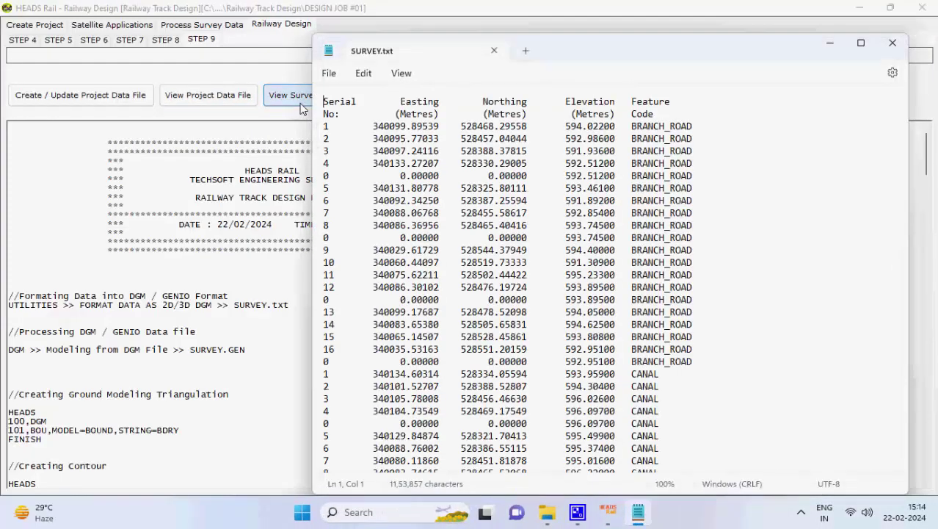
pyautogui.scroll(-3, 424, 158)
pyautogui.scroll(-3, 424, 157)
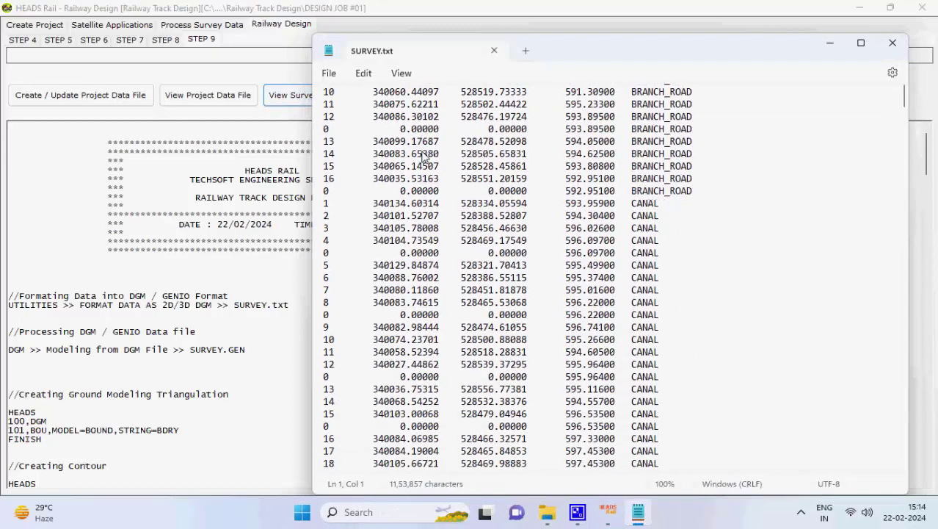
pyautogui.scroll(6, 424, 158)
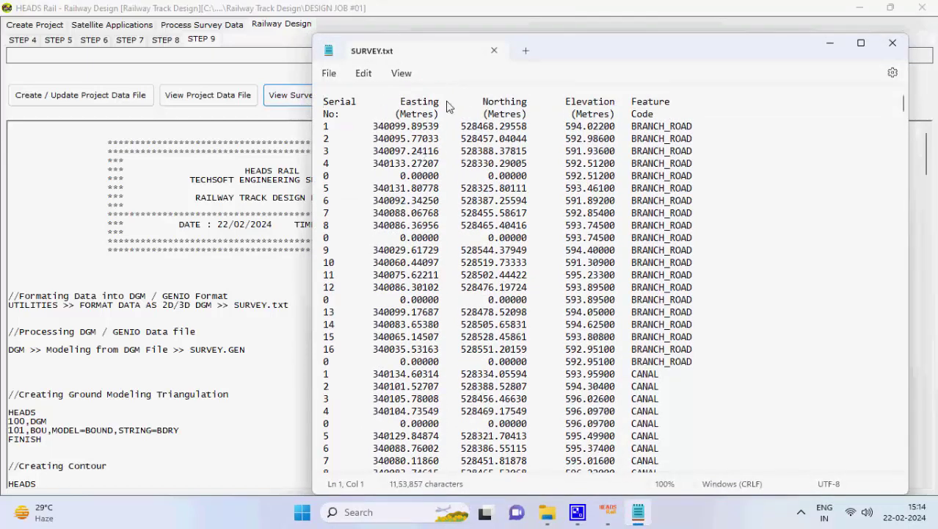
pyautogui.click(494, 51)
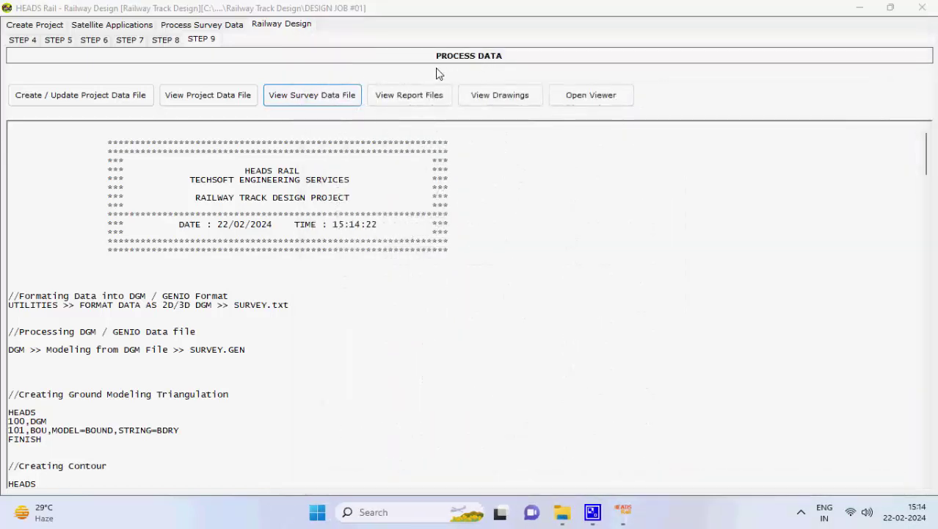
# View the processed report files, including the horizontal alignment, offset, vertical alignment, volume and cross section reports, and close the report viewer
pyautogui.click(402, 97)
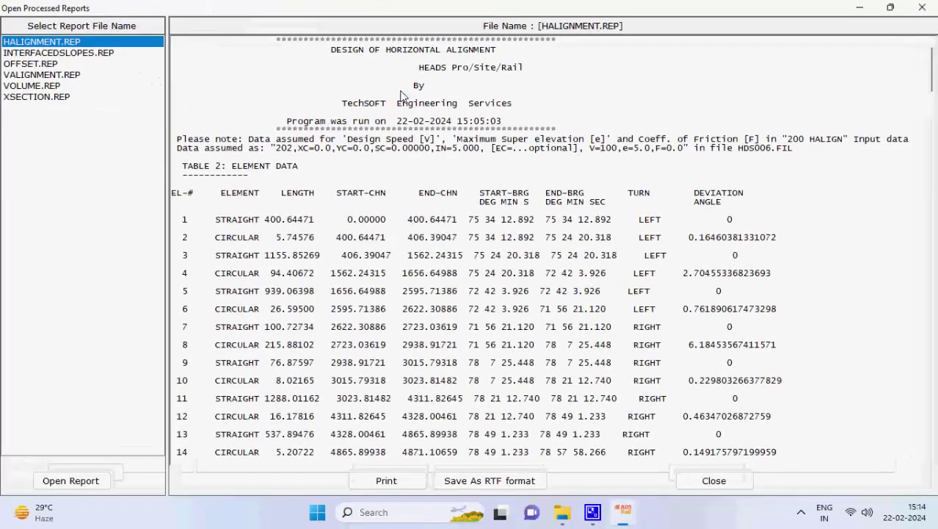
pyautogui.click(104, 58)
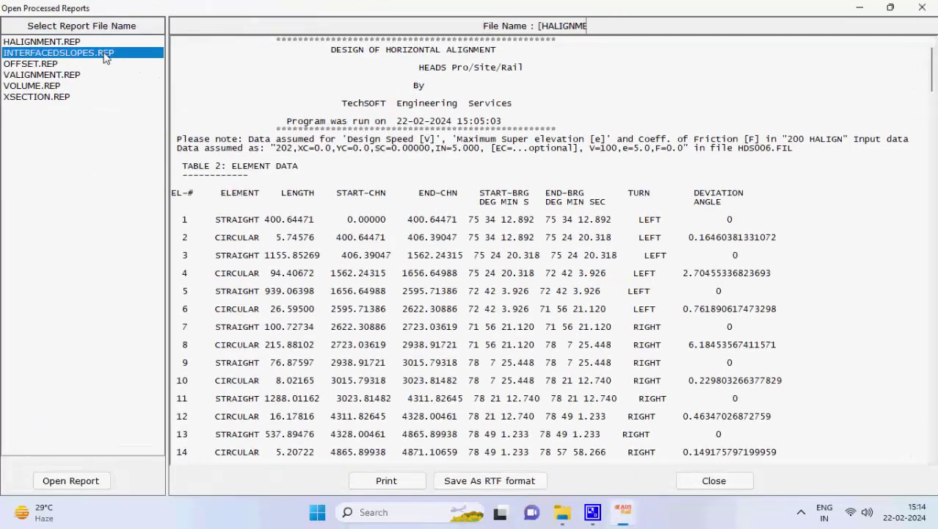
pyautogui.click(57, 66)
pyautogui.click(57, 75)
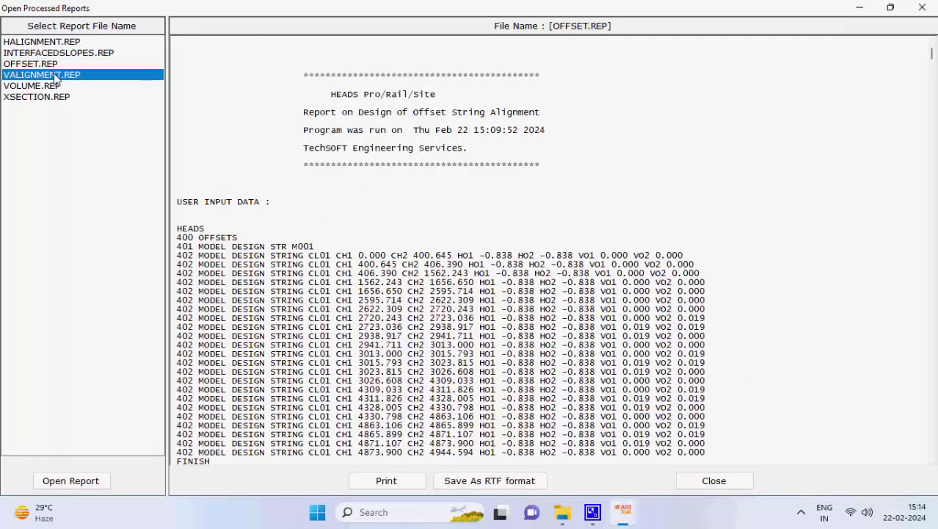
pyautogui.click(56, 86)
pyautogui.click(51, 97)
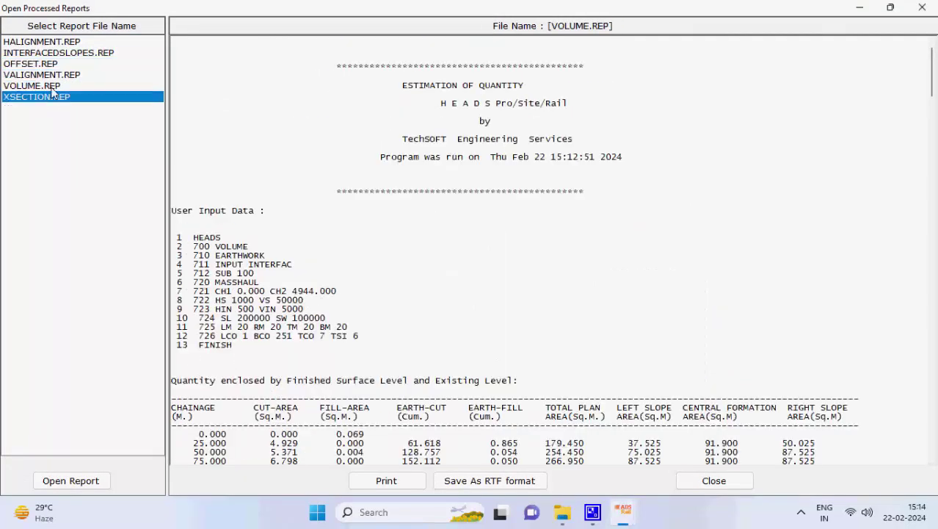
pyautogui.click(62, 44)
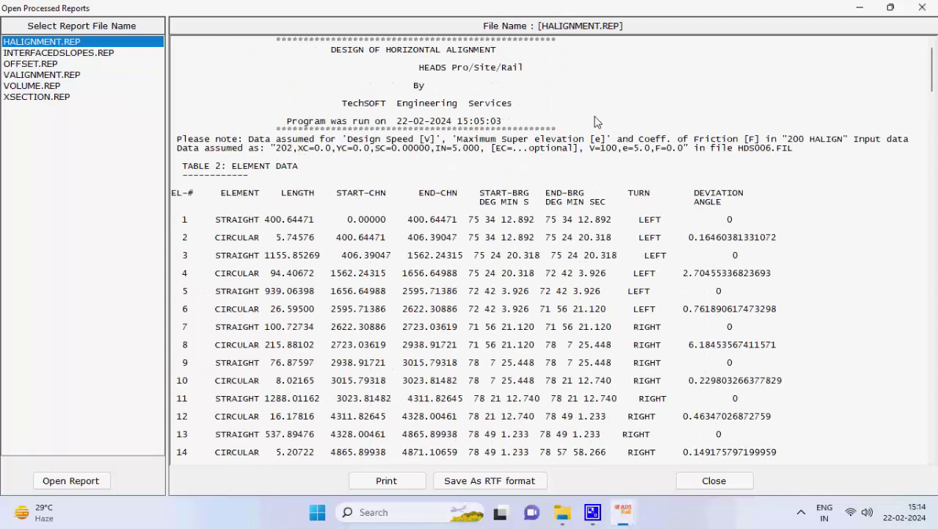
pyautogui.click(922, 7)
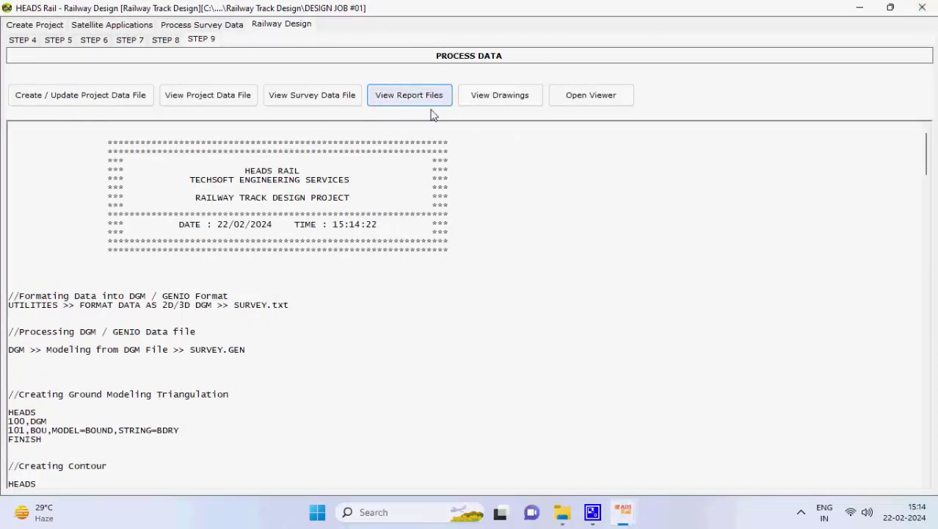
# Open all design drawings, view the HAR, LSEC1, PLAN1 and first cross section (XSEC_I001_1) DXF files, and close the drawing list
pyautogui.click(492, 108)
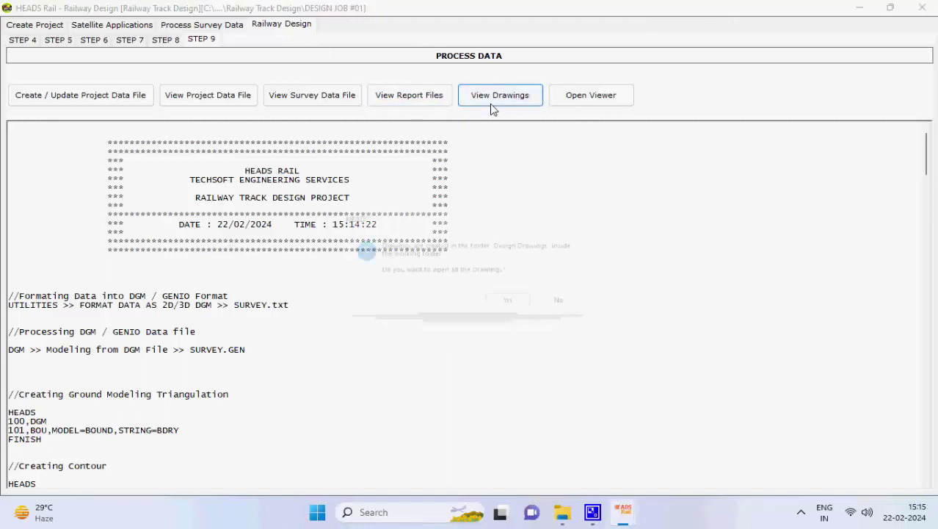
pyautogui.click(515, 311)
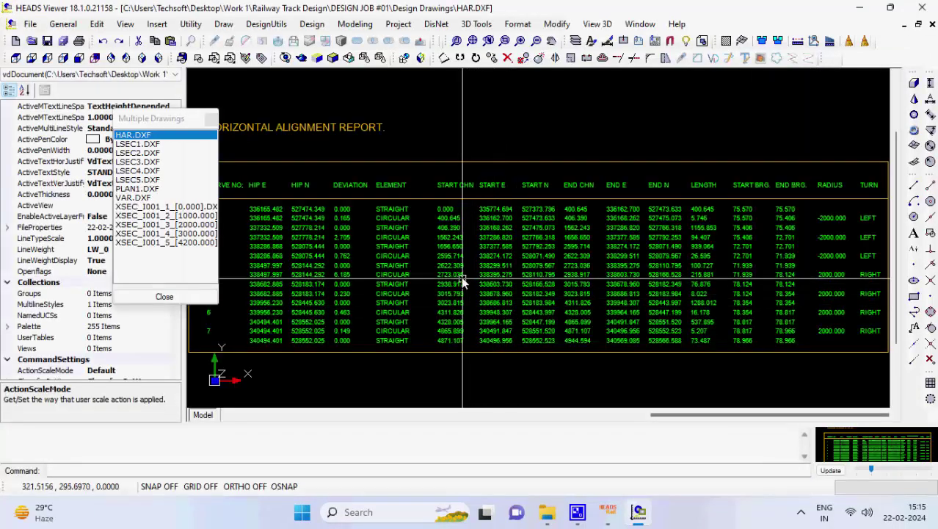
pyautogui.click(172, 144)
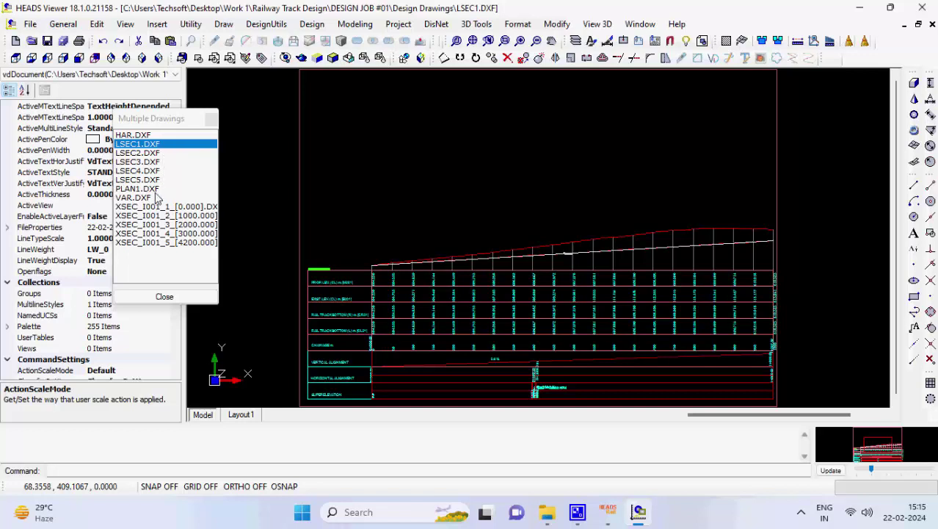
pyautogui.click(155, 189)
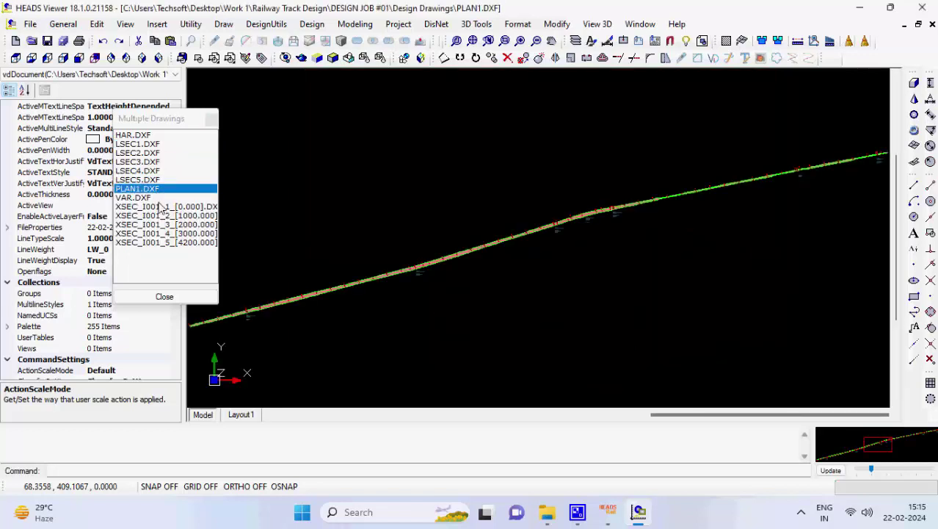
pyautogui.click(160, 208)
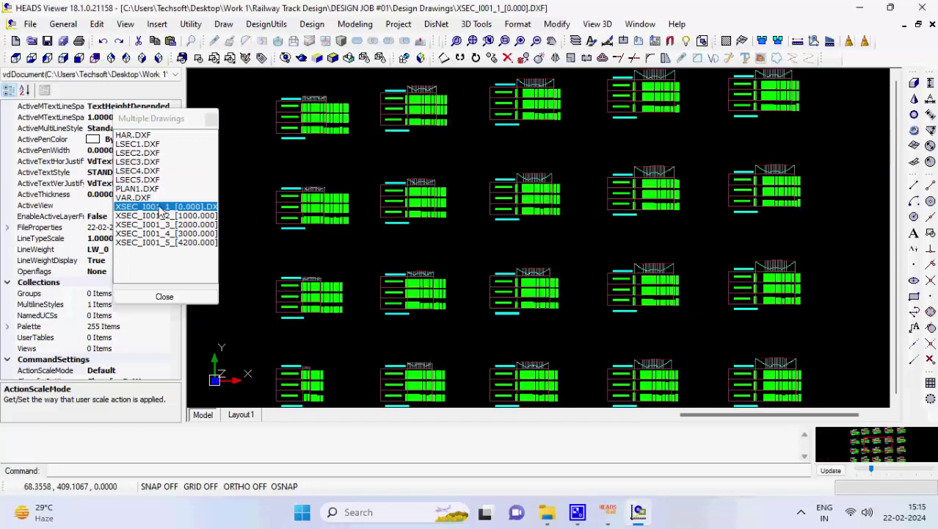
pyautogui.click(177, 297)
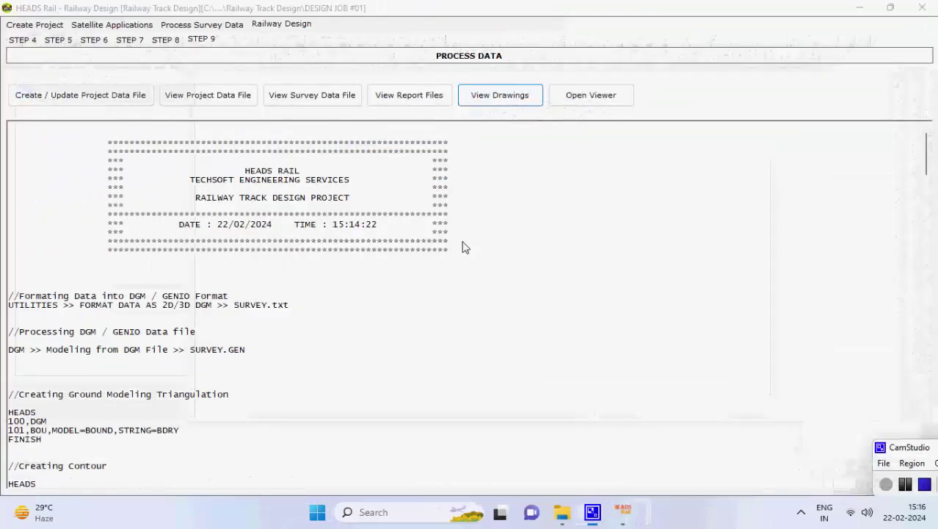
# Open the standalone HEADS Viewer with a blank drawing from the process data stage and close it again
pyautogui.click(638, 108)
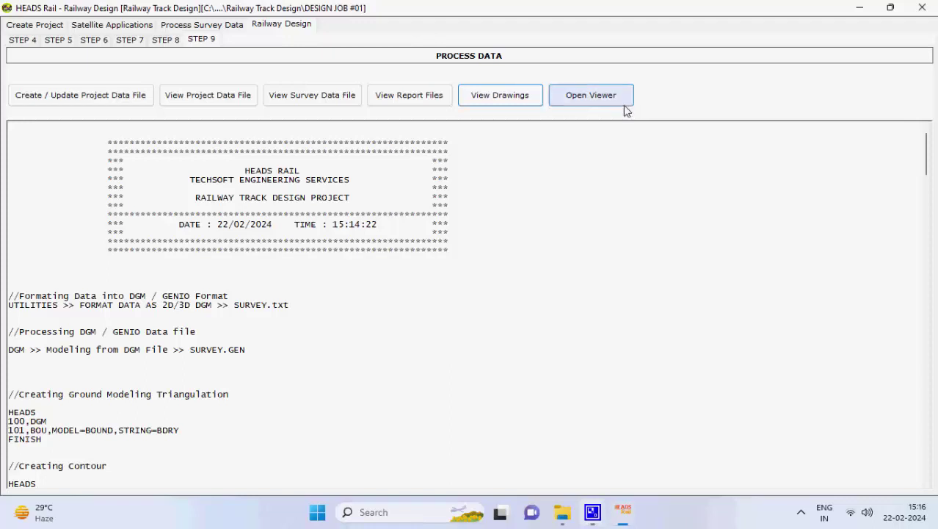
pyautogui.click(620, 99)
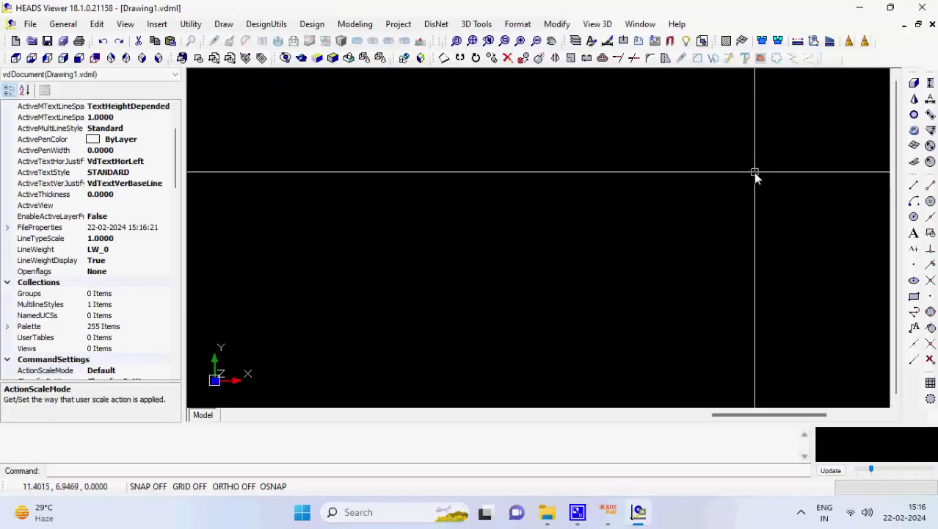
pyautogui.click(927, 6)
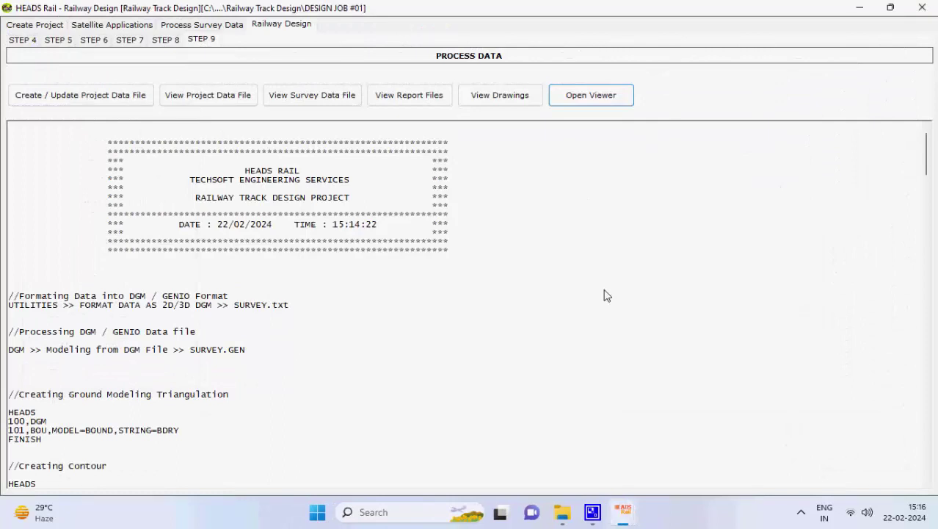
# Close the railway design window, saving the project data file on exit
pyautogui.click(922, 8)
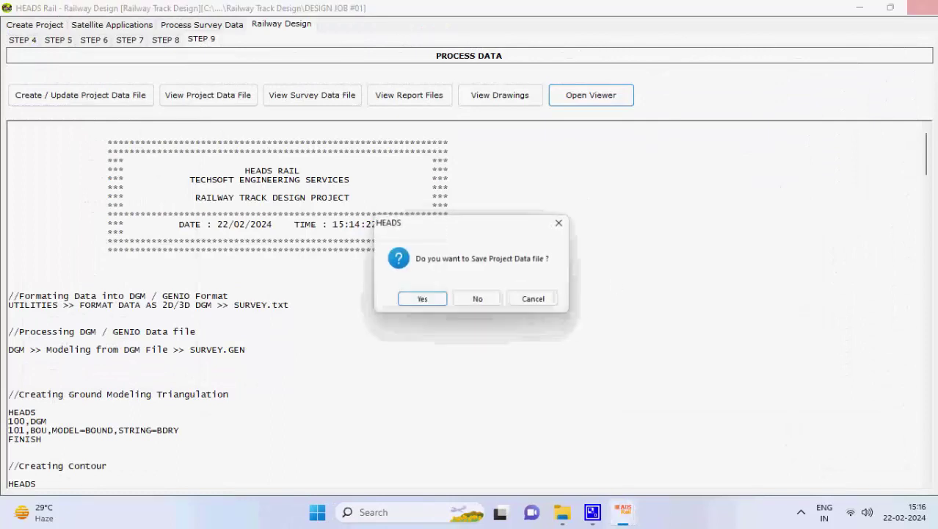
pyautogui.click(422, 301)
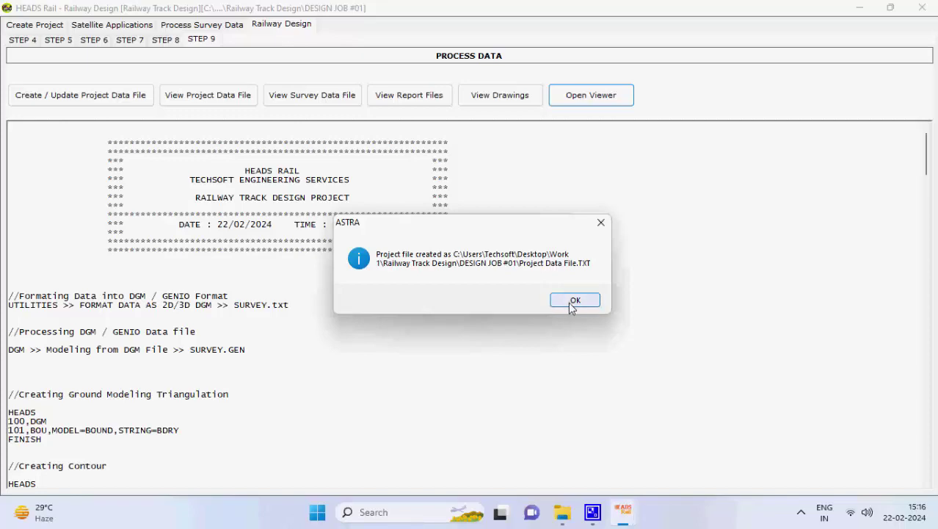
pyautogui.click(581, 304)
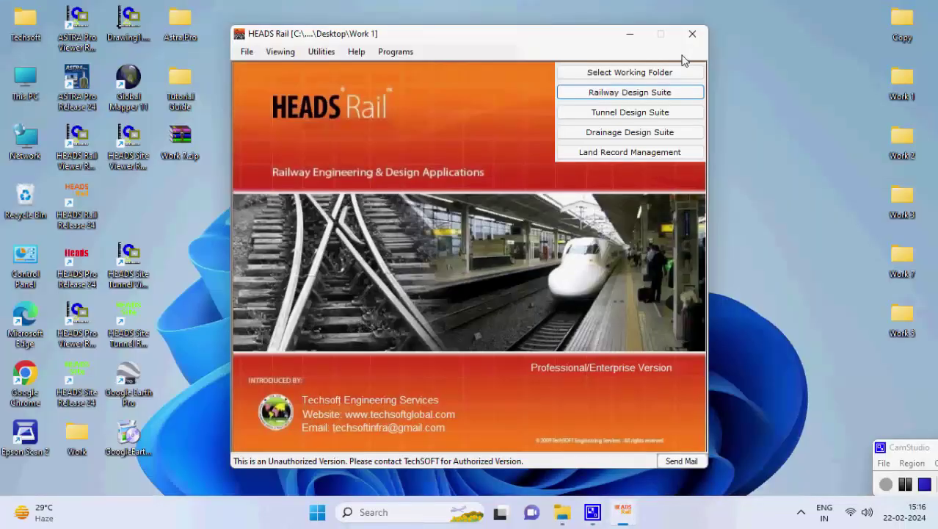